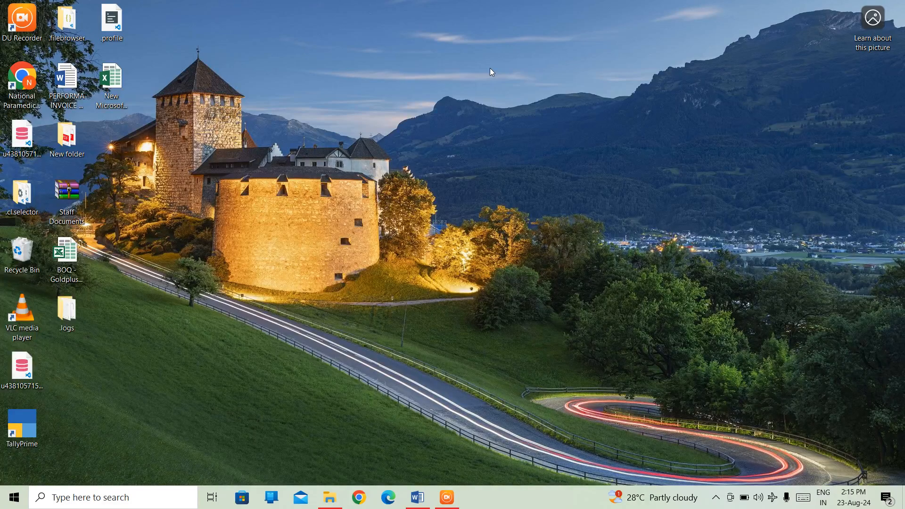
- Launch TallyPrime in educational mode and open a new receipt voucher for National Enterprises
{"action": "left_click", "coordinate": [26, 421]}
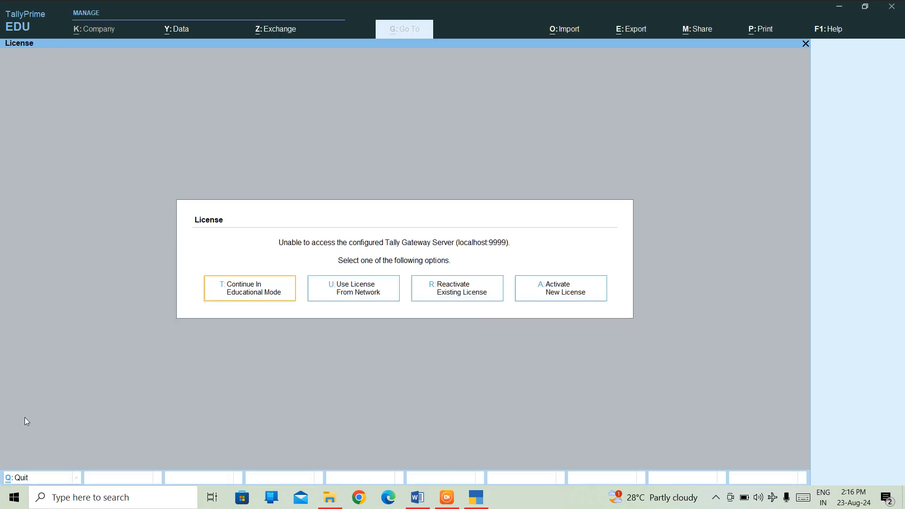
{"action": "key", "text": "Return"}
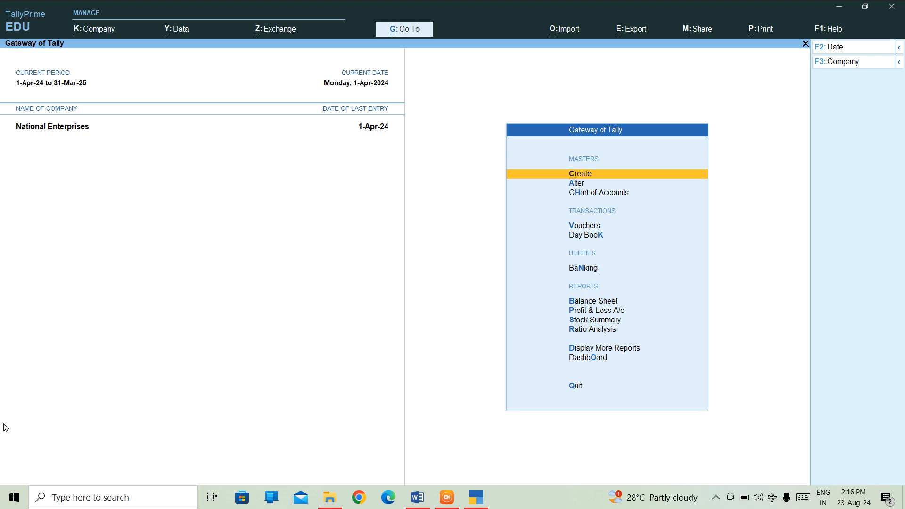
{"action": "key", "text": "Down"}
{"action": "key", "text": "Down"}
{"action": "key", "text": "Down"}
{"action": "key", "text": "Down"}
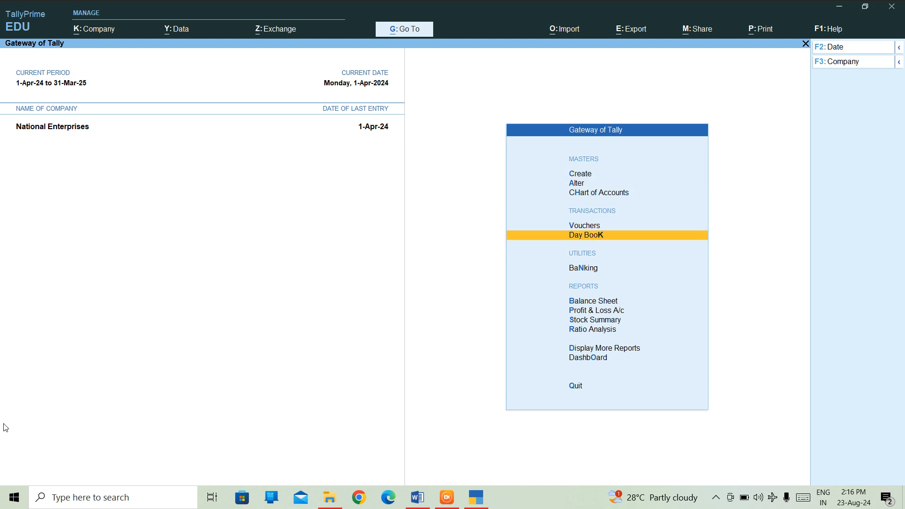
{"action": "key", "text": "Up"}
{"action": "key", "text": "Return"}
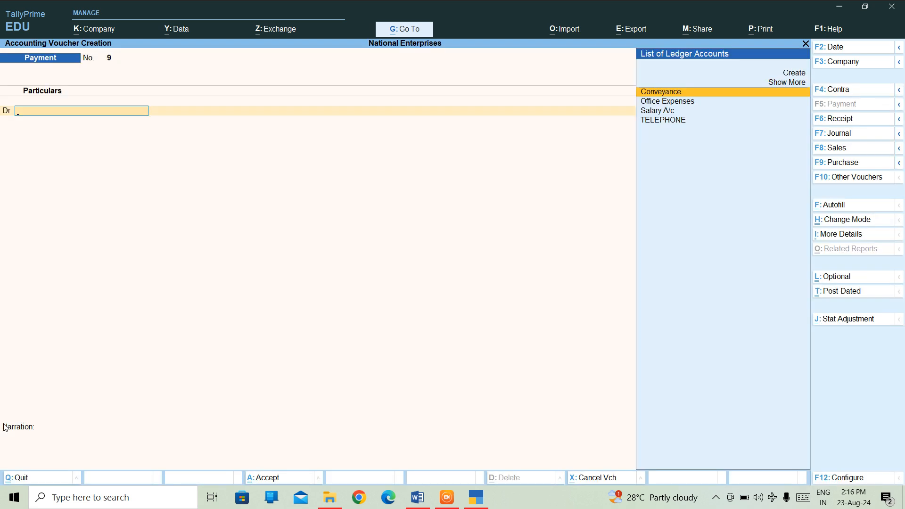
{"action": "left_click", "coordinate": [833, 120]}
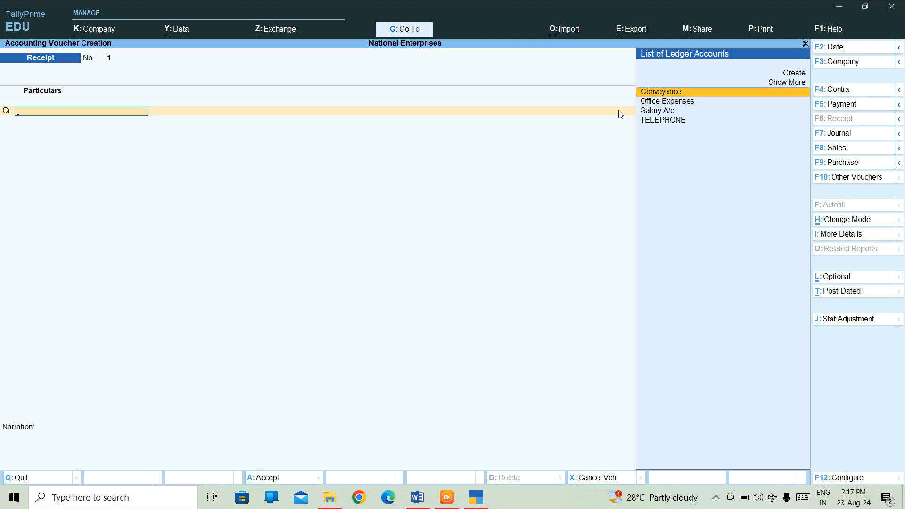
{"action": "key", "text": "Return"}
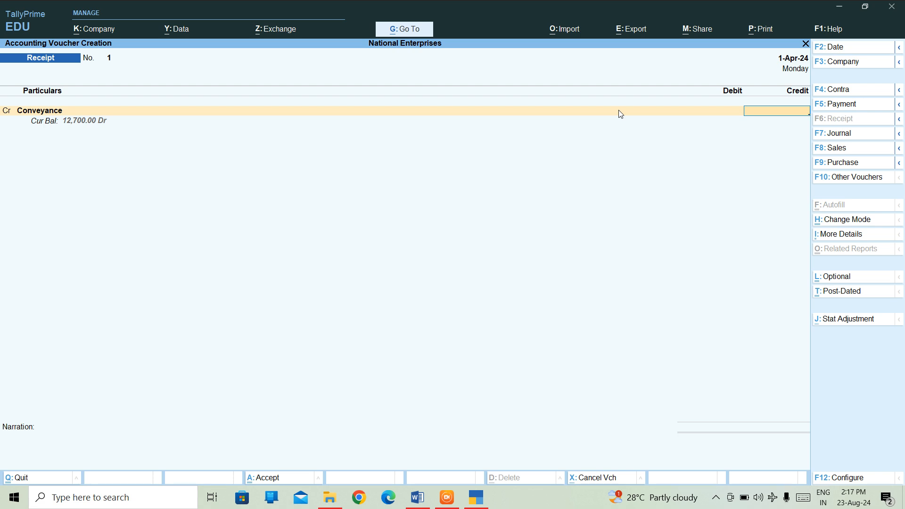
{"action": "key", "text": "Escape"}
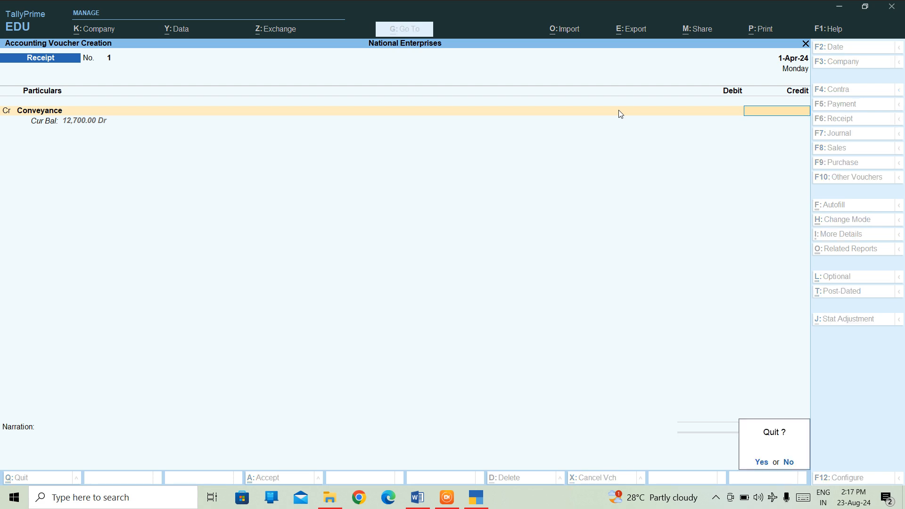
{"action": "key", "text": "y"}
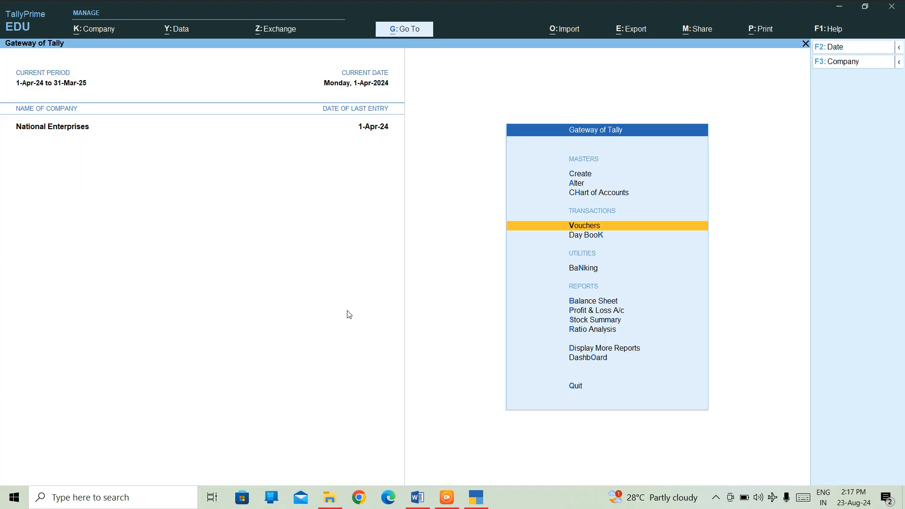
- Switch to the IFRA TALLY NOTES document in Word and add an empty row at the end of the stock group table
{"action": "left_click", "coordinate": [418, 497]}
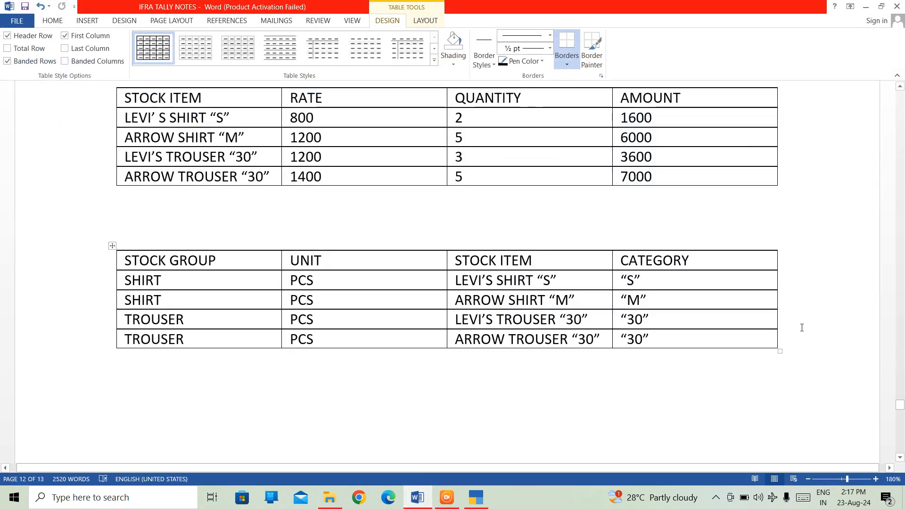
{"action": "left_click", "coordinate": [800, 326]}
{"action": "key", "text": "Down"}
{"action": "key", "text": "Right"}
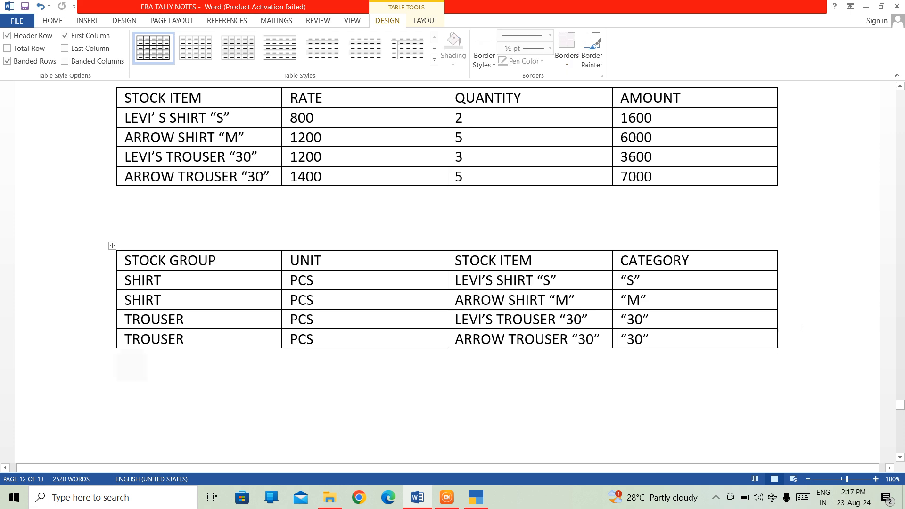
{"action": "key", "text": "Return"}
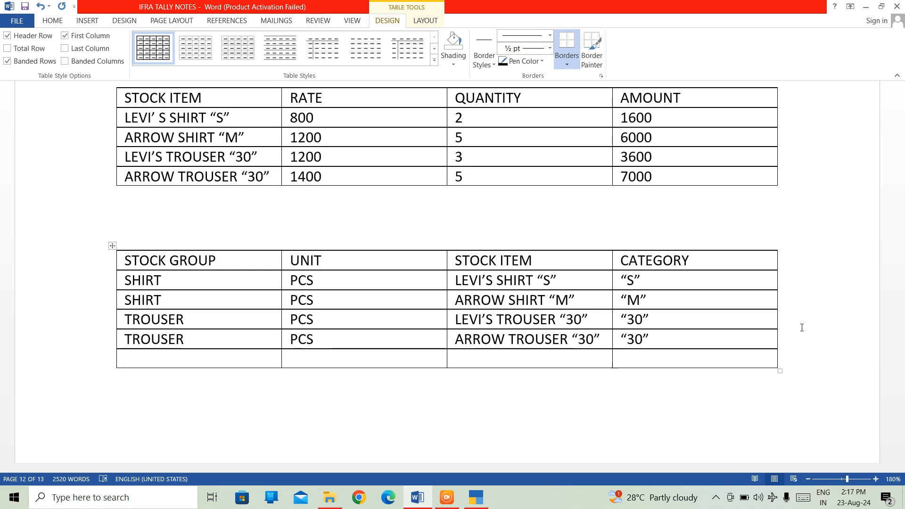
{"action": "key", "text": "Down"}
{"action": "key", "text": "Down"}
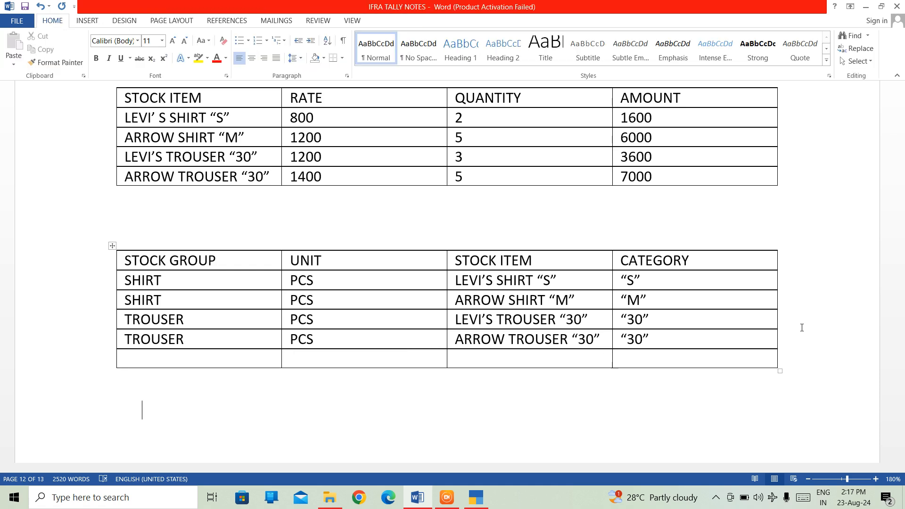
{"action": "left_click", "coordinate": [802, 327]}
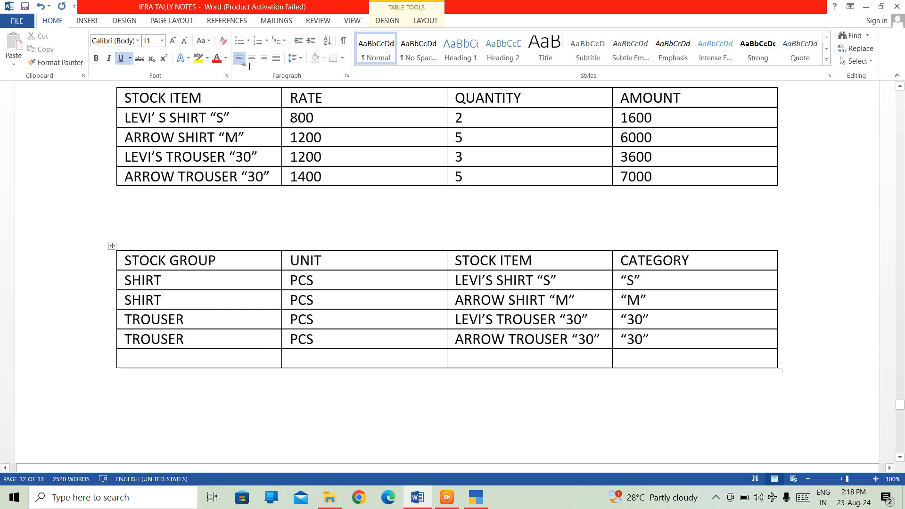
- Add a bold, underlined, centred heading "RECEIPT VOUCHER" below the stock group table
{"action": "left_click", "coordinate": [144, 436]}
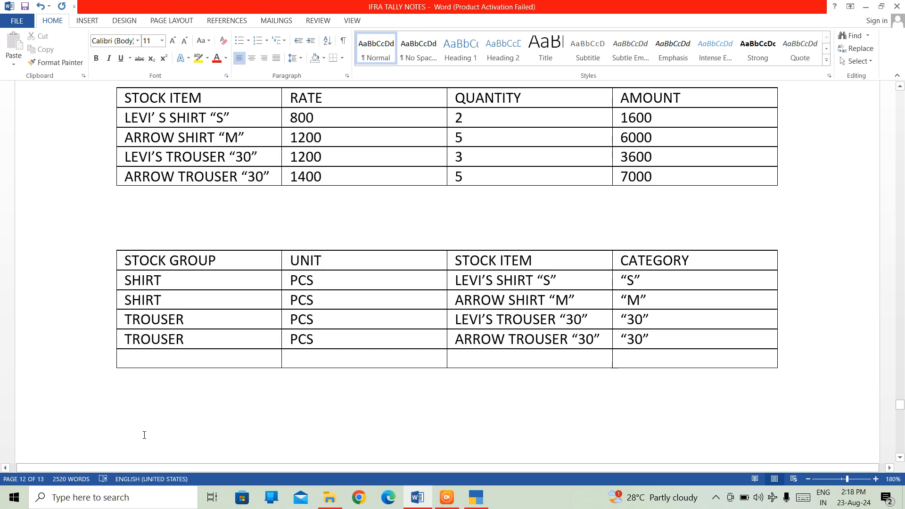
{"action": "key", "text": "ctrl+b"}
{"action": "key", "text": "ctrl+u"}
{"action": "key", "text": "ctrl+e"}
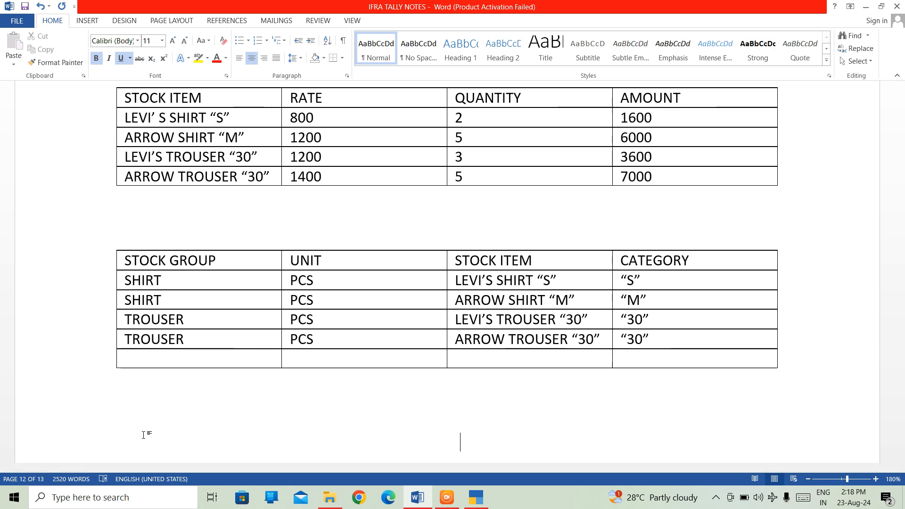
{"action": "type", "text": "RE"}
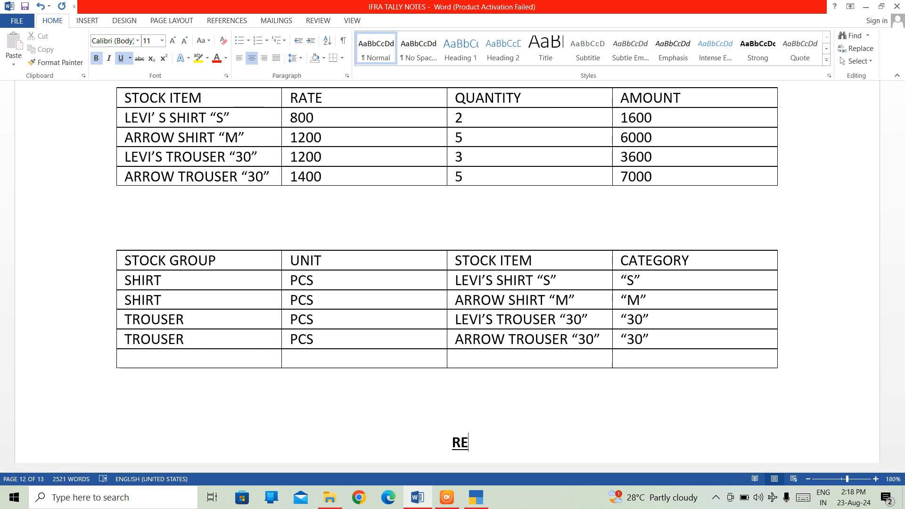
{"action": "type", "text": "C"}
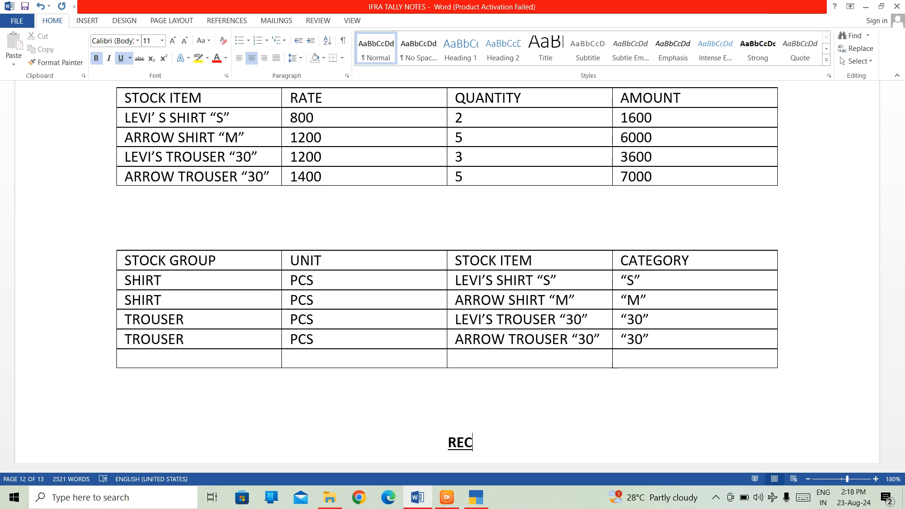
{"action": "type", "text": "EIPT"}
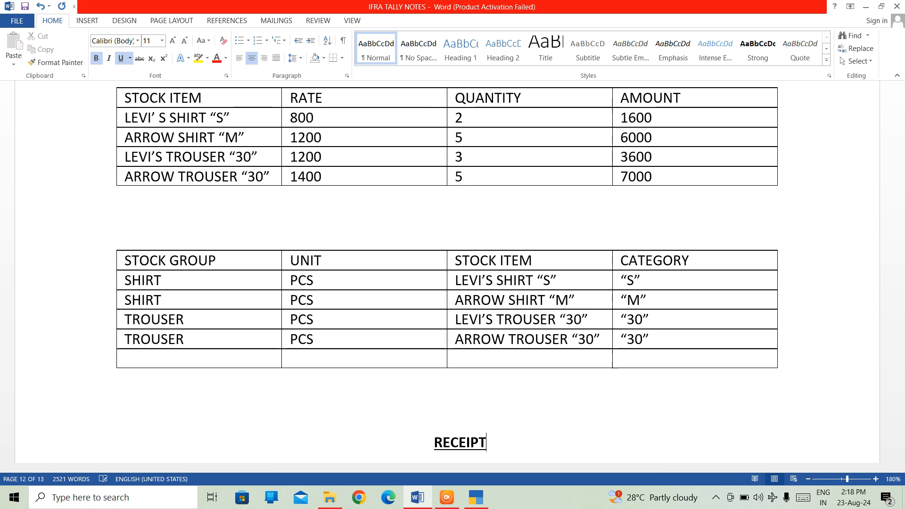
{"action": "type", "text": " VOUCHER"}
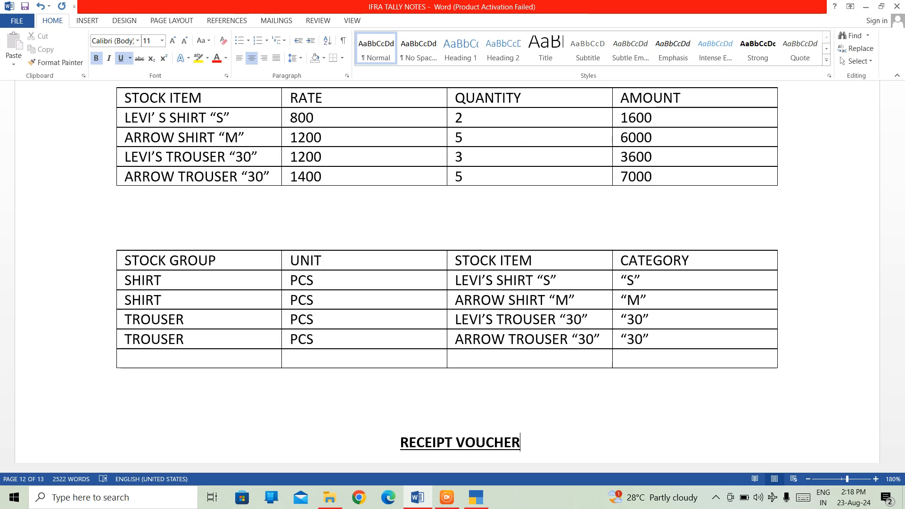
{"action": "key", "text": "Return"}
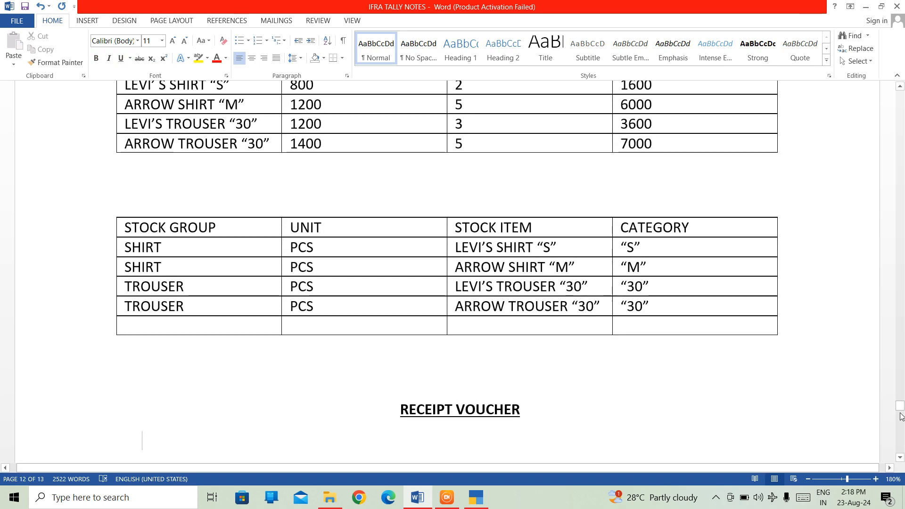
- Start a numbered list under the RECEIPT VOUCHER heading with the first item "CAPITAL IN BUSINESS"
{"action": "left_click_drag", "start_coordinate": [898, 409], "coordinate": [898, 418]}
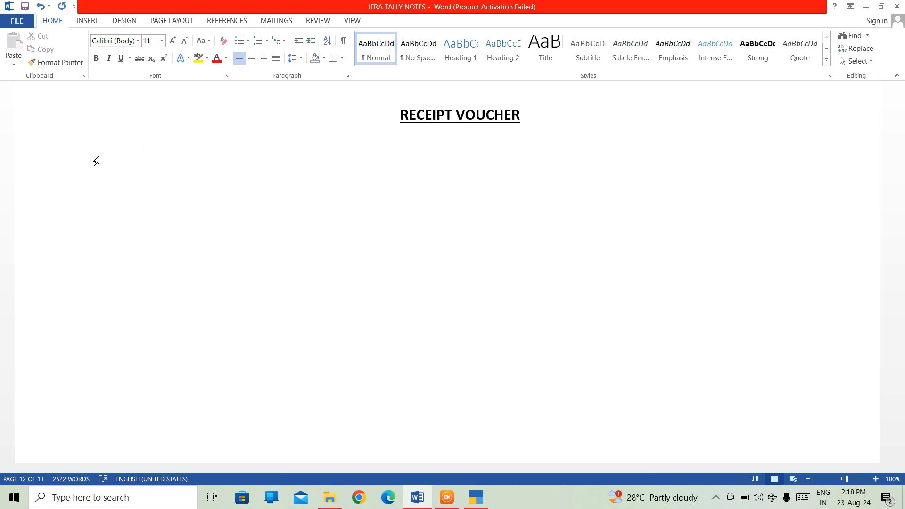
{"action": "type", "text": "1. "}
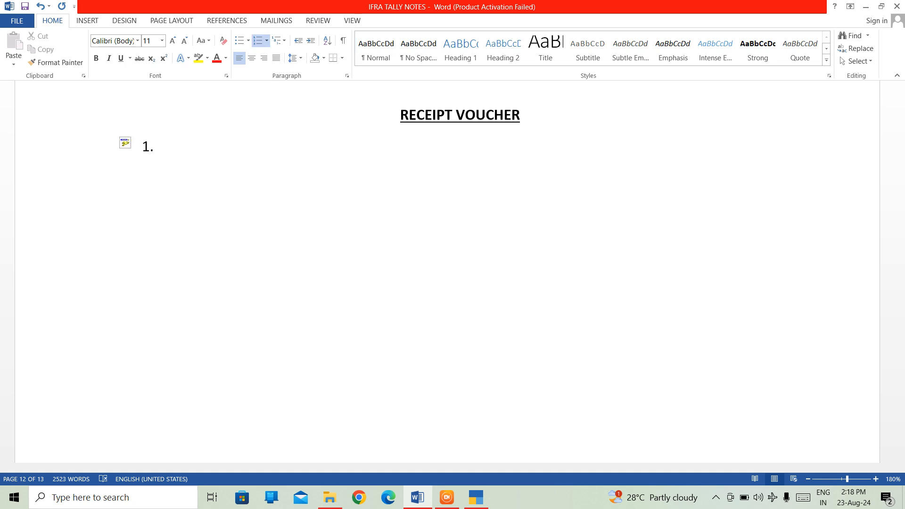
{"action": "type", "text": "CAPITAL IN"}
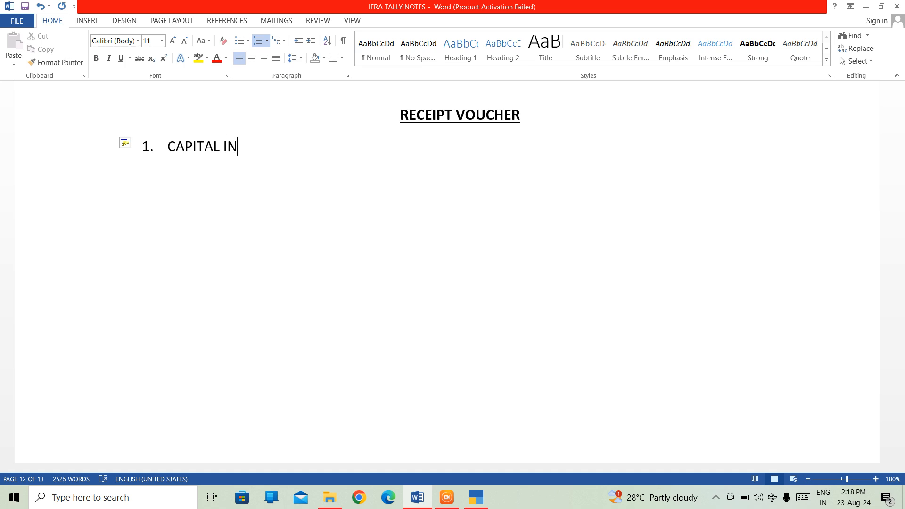
{"action": "type", "text": " BUSINESS"}
{"action": "key", "text": "Return"}
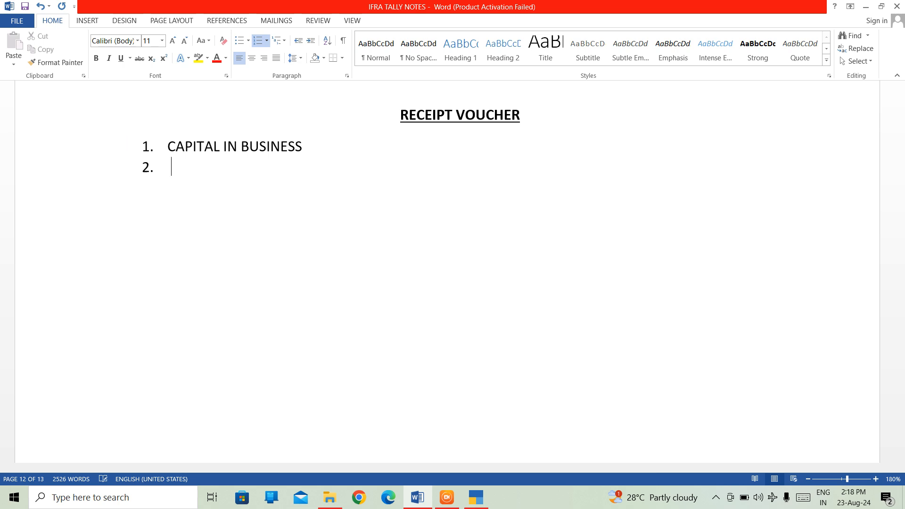
- Write the second list item as "AMOUNT RECEIVED FROM OTHER SOURCE(INDIRECT INCOME)"
{"action": "type", "text": "AMOUNT RECEIVED"}
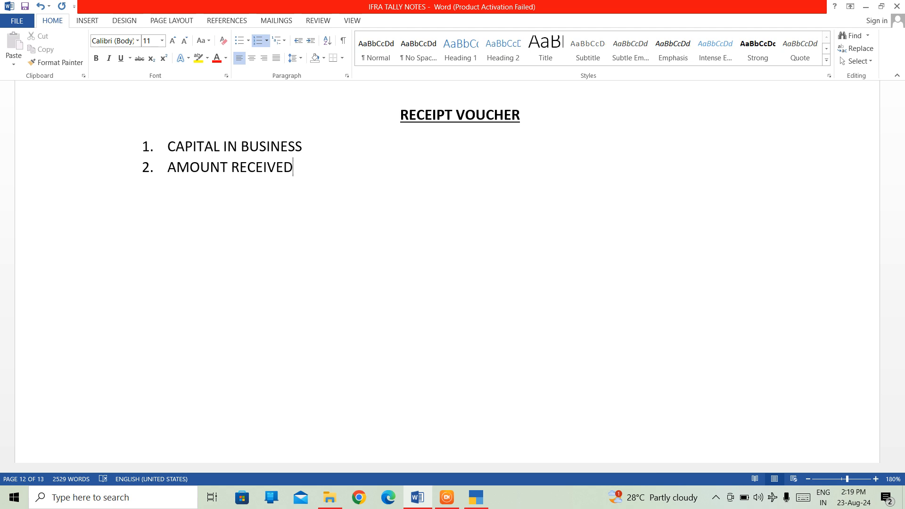
{"action": "type", "text": "FROM OTHE"}
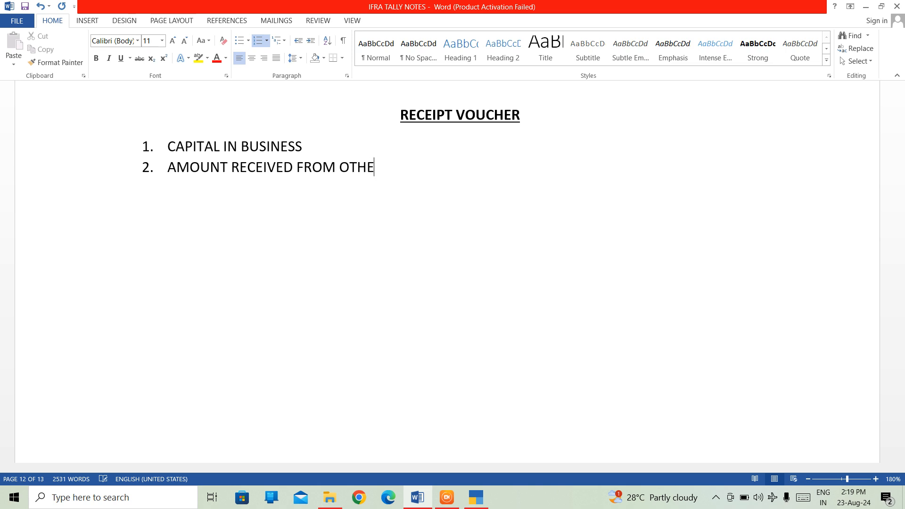
{"action": "type", "text": "R SOURCE"}
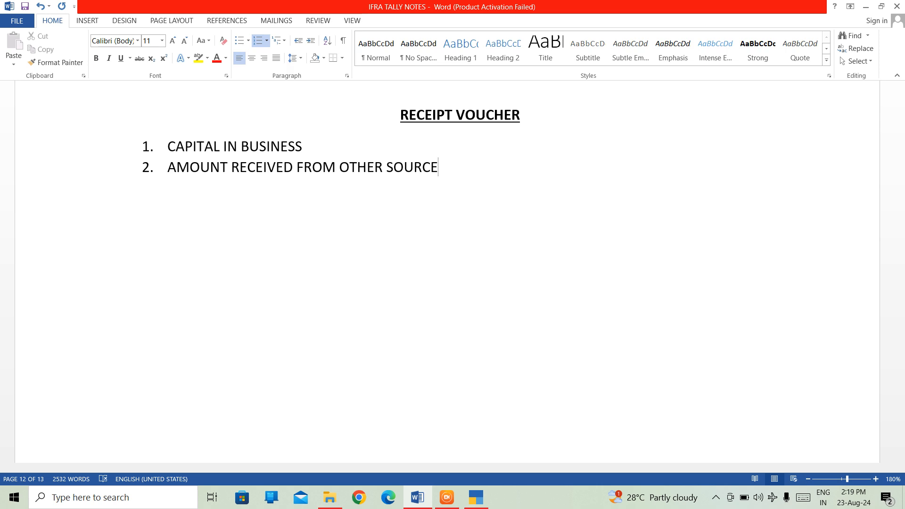
{"action": "type", "text": "("}
{"action": "key", "text": "BackSpace"}
{"action": "key", "text": "BackSpace"}
{"action": "type", "text": "(IN"}
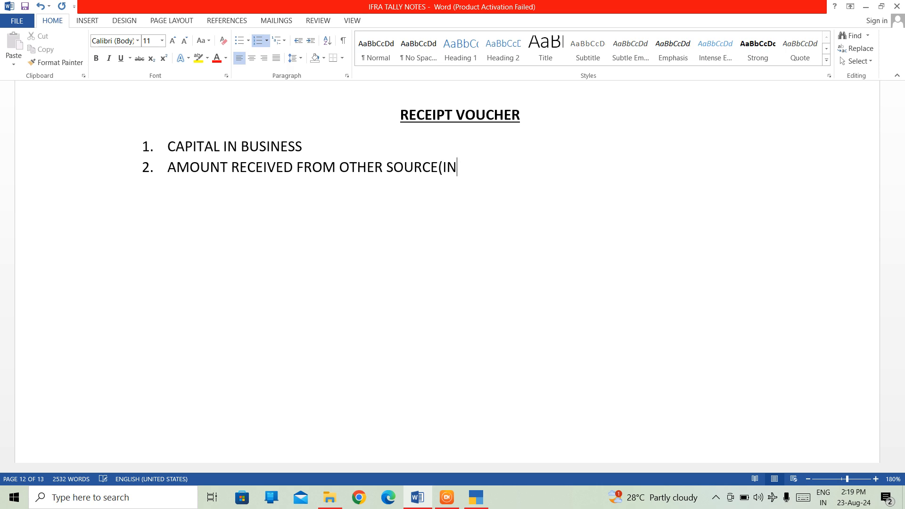
{"action": "type", "text": "DIRECT INCOME"}
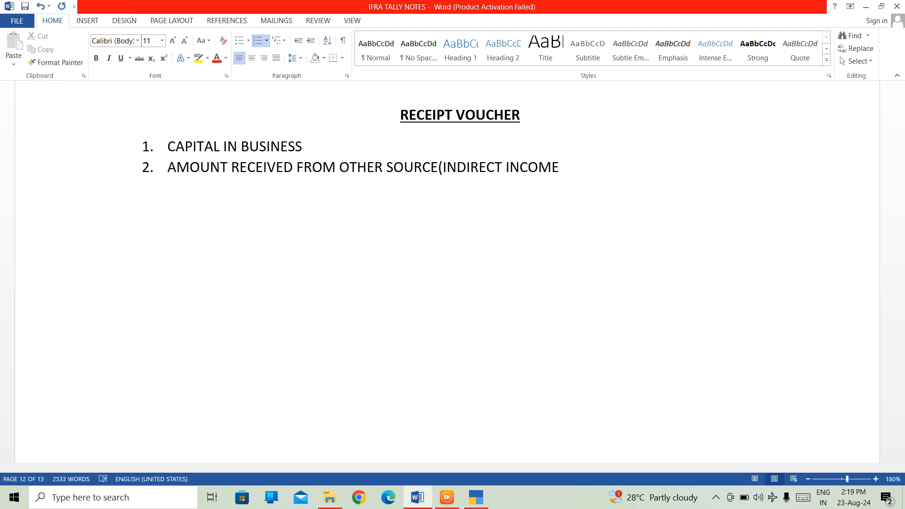
{"action": "type", "text": ")"}
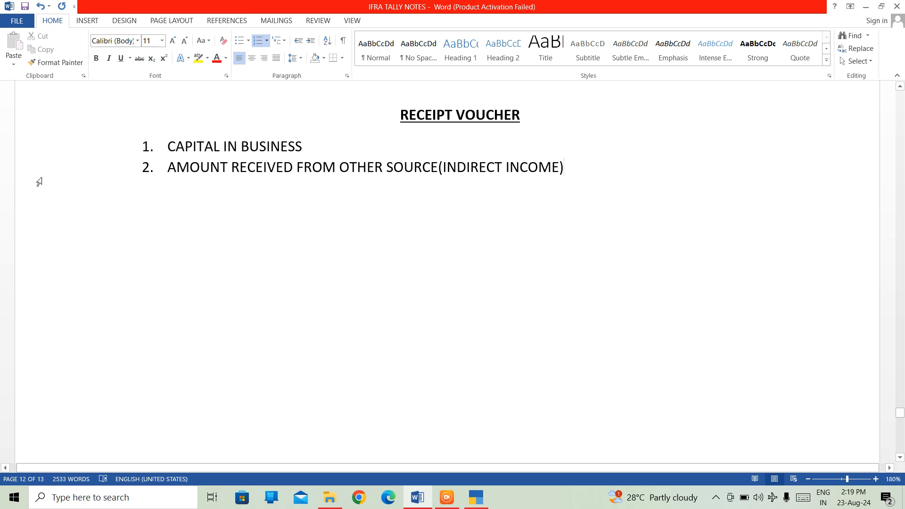
- Append "( THROUGH OWNER)" to the first list item, CAPITAL IN BUSINESS, and save the document
{"action": "left_click", "coordinate": [319, 147]}
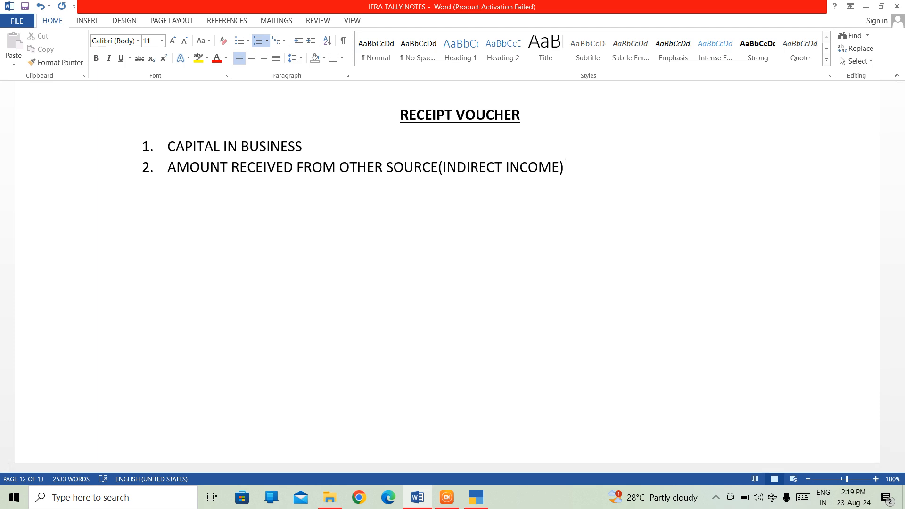
{"action": "type", "text": "("}
{"action": "type", "text": " OWNER"}
{"action": "key", "text": "BackSpace"}
{"action": "key", "text": "BackSpace"}
{"action": "key", "text": "BackSpace"}
{"action": "key", "text": "BackSpace"}
{"action": "key", "text": "BackSpace"}
{"action": "type", "text": "THO"}
{"action": "key", "text": "BackSpace"}
{"action": "type", "text": "ROUGH OWNER"}
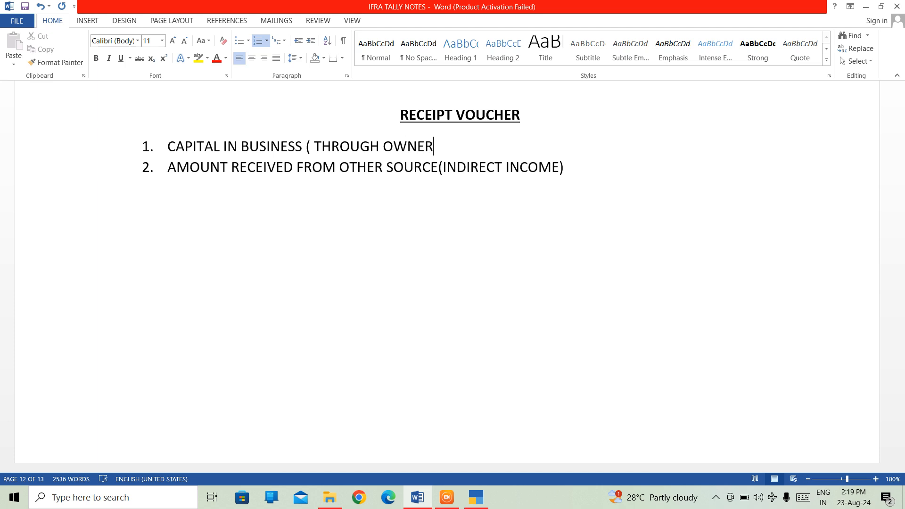
{"action": "type", "text": ")"}
{"action": "key", "text": "ctrl+s"}
- Add a bold, underlined, centred heading "VOUCHER ENTRIES" below the two numbered items
{"action": "key", "text": "Right"}
{"action": "key", "text": "Right"}
{"action": "key", "text": "Right"}
{"action": "key", "text": "Right"}
{"action": "key", "text": "Right"}
{"action": "key", "text": "Right"}
{"action": "key", "text": "Right"}
{"action": "key", "text": "Right"}
{"action": "key", "text": "Right"}
{"action": "key", "text": "Right"}
{"action": "key", "text": "Right"}
{"action": "key", "text": "Right"}
{"action": "key", "text": "Right"}
{"action": "key", "text": "Right"}
{"action": "key", "text": "Right"}
{"action": "key", "text": "Right"}
{"action": "key", "text": "Right"}
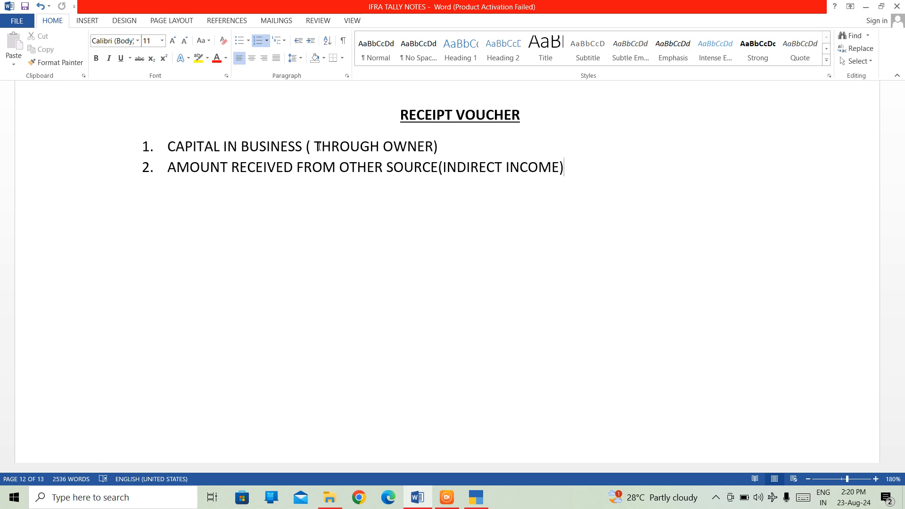
{"action": "key", "text": "Return"}
{"action": "key", "text": "Return"}
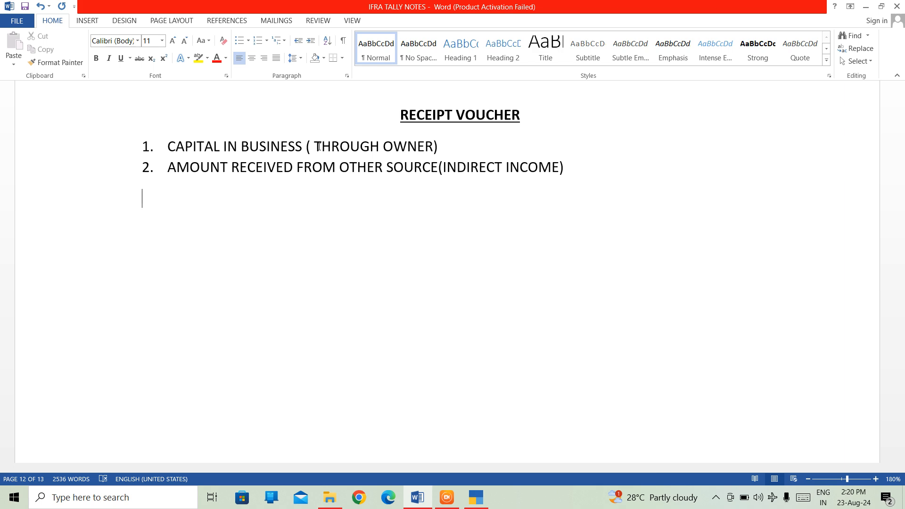
{"action": "key", "text": "ctrl+e"}
{"action": "key", "text": "ctrl+b"}
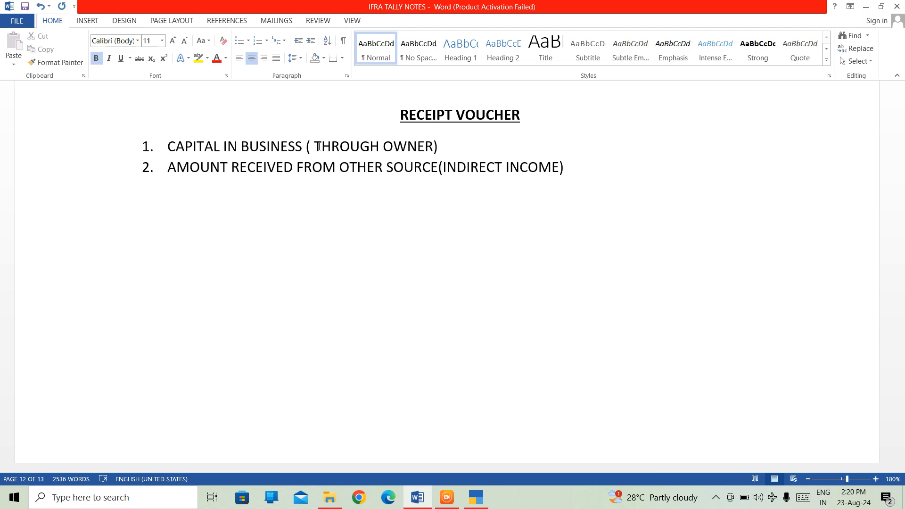
{"action": "key", "text": "ctrl+u"}
{"action": "type", "text": "EN"}
{"action": "key", "text": "BackSpace"}
{"action": "key", "text": "BackSpace"}
{"action": "type", "text": "B"}
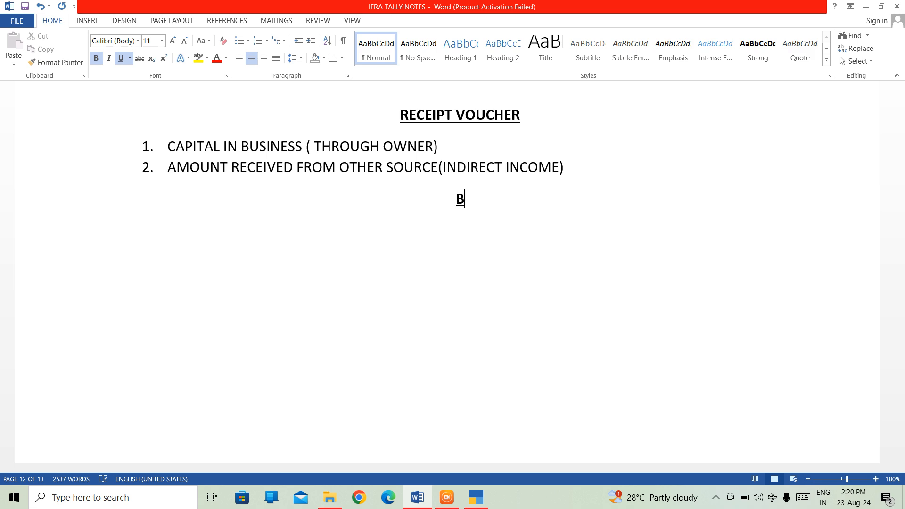
{"action": "key", "text": "BackSpace"}
{"action": "type", "text": "VOUCHER "}
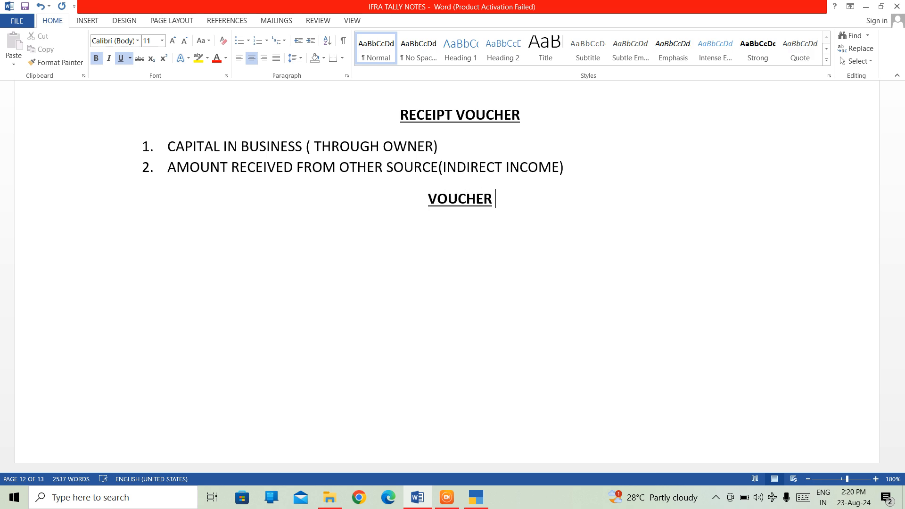
{"action": "type", "text": "ENTRIES"}
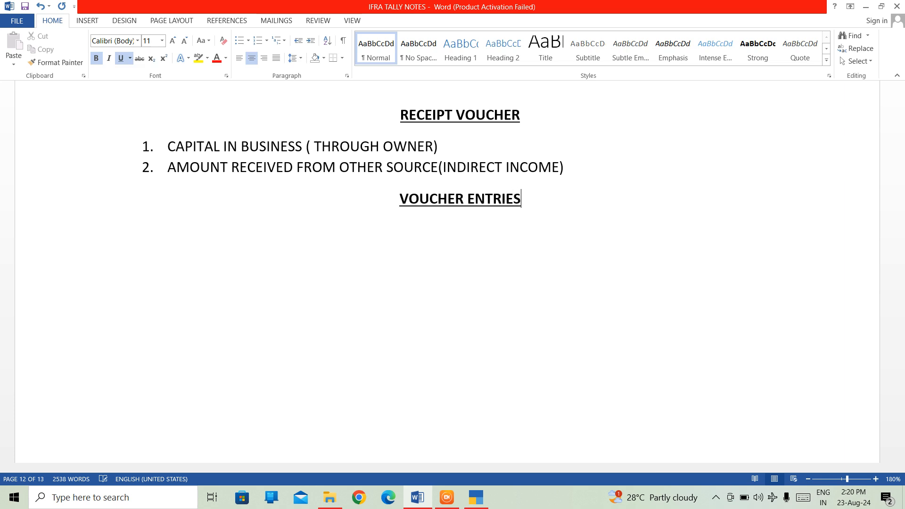
- Start a list item numbered "(i)" below the VOUCHER ENTRIES heading
{"action": "key", "text": "Down"}
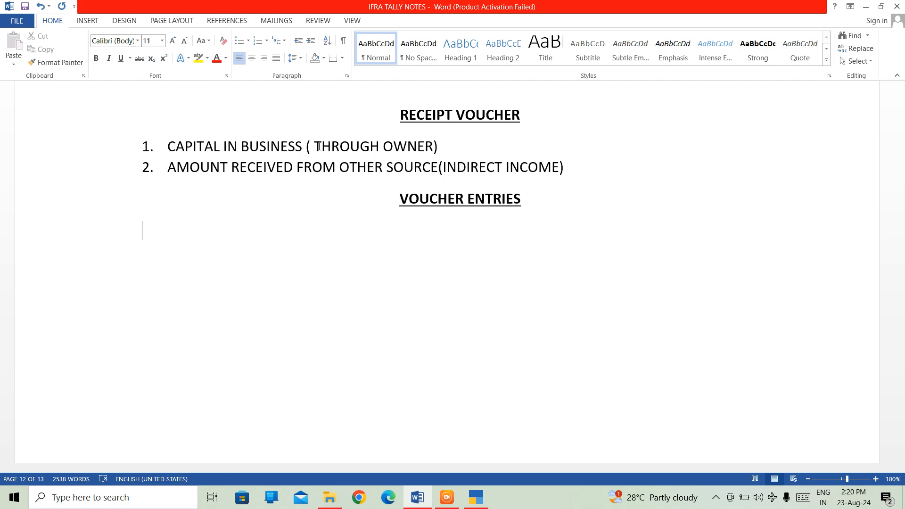
{"action": "type", "text": "i)"}
{"action": "key", "text": "Left"}
{"action": "type", "text": "("}
{"action": "key", "text": "Right"}
{"action": "key", "text": "Right"}
{"action": "key", "text": "Tab"}
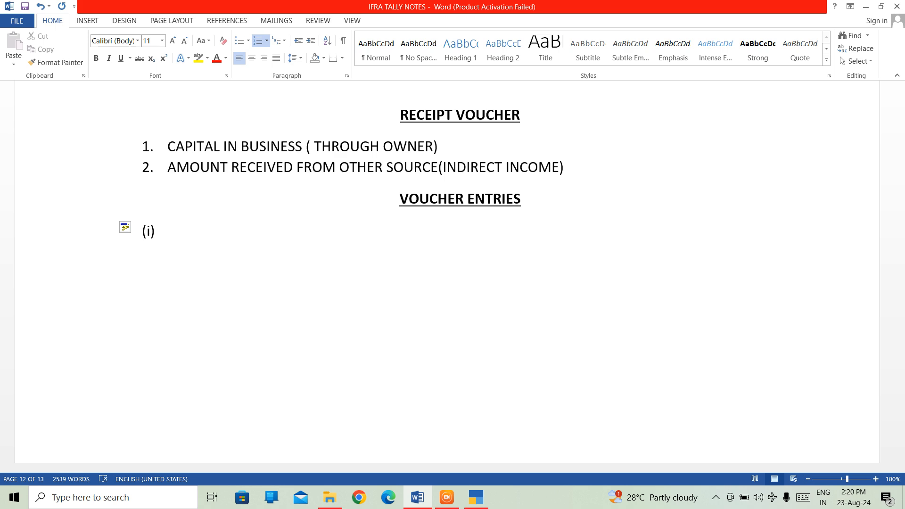
- Write entry (i) as "Commenced business with cash 1,80,000." and begin an unnumbered paragraph below it
{"action": "type", "text": "CO"}
{"action": "key", "text": "BackSpace"}
{"action": "type", "text": "O"}
{"action": "key", "text": "BackSpace"}
{"action": "type", "text": "ommenced "}
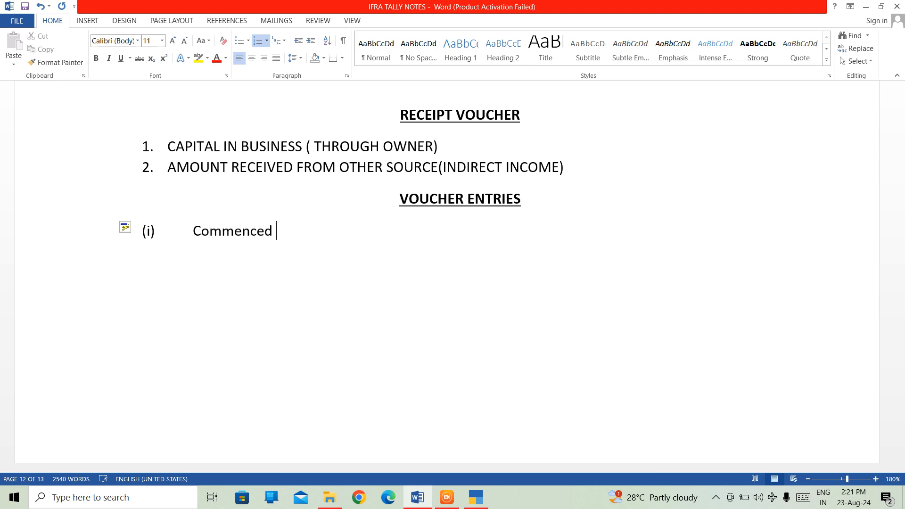
{"action": "type", "text": "business with cash"}
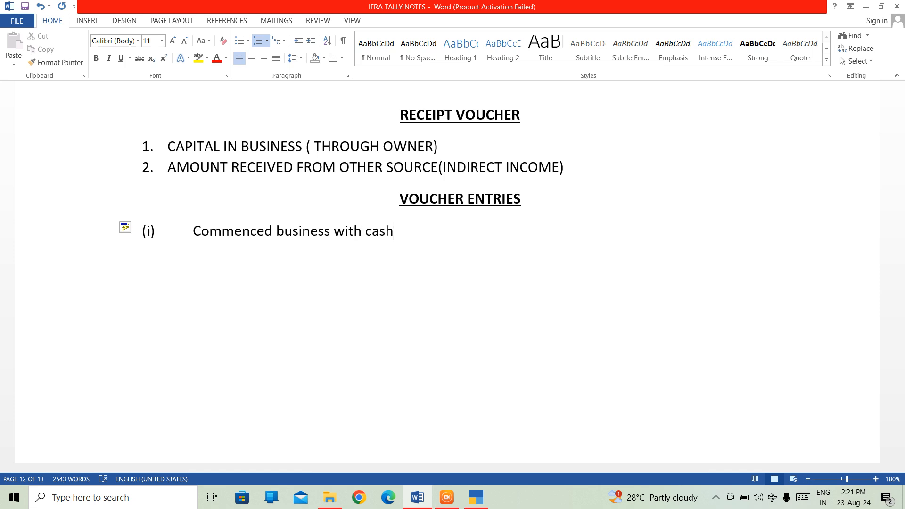
{"action": "type", "text": " 1,80,000."}
{"action": "key", "text": "Return"}
{"action": "key", "text": "Return"}
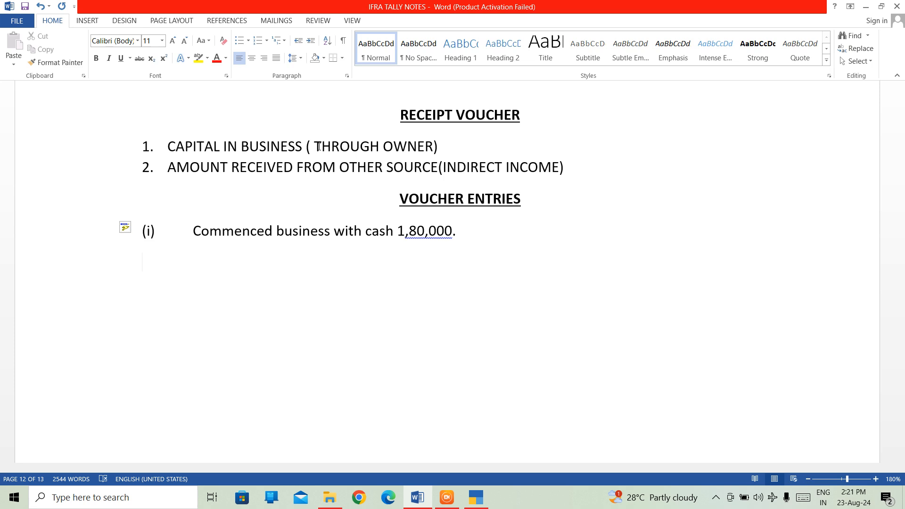
- Write the lines "Capital a/c= personal account" and "Cash a/c = real account" below entry (i)
{"action": "type", "text": "capital a/c= personal"}
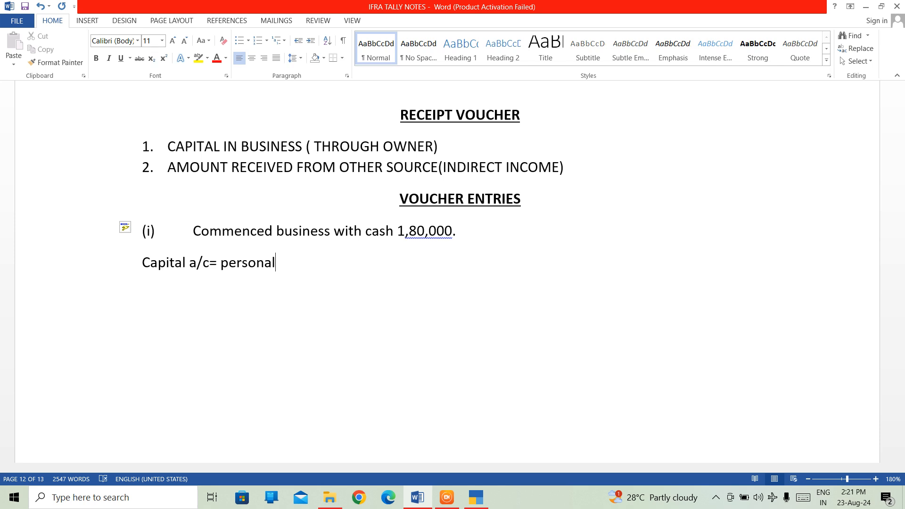
{"action": "type", "text": " account"}
{"action": "type", "text": "cash"}
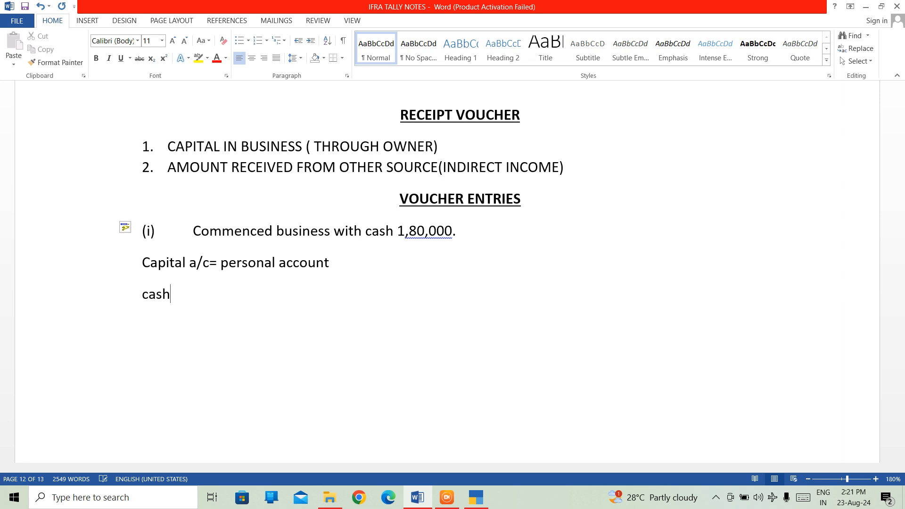
{"action": "type", "text": " a/c = rea"}
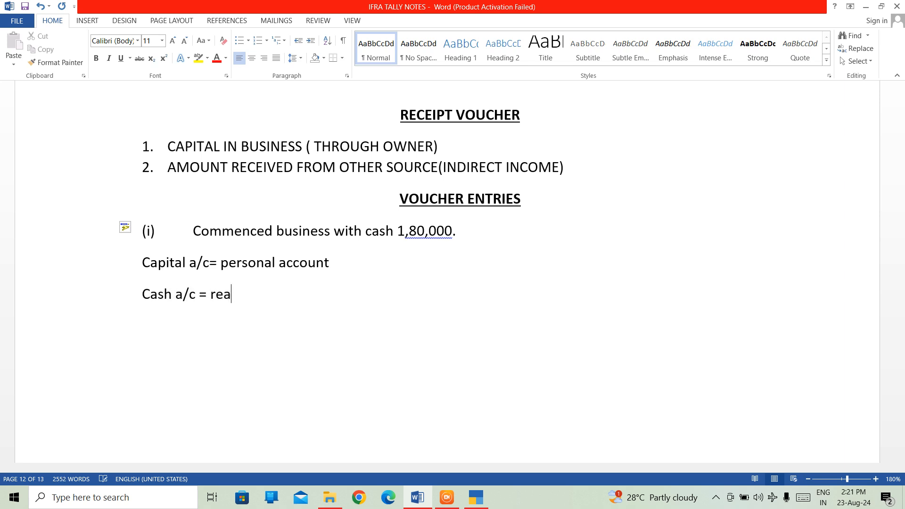
{"action": "type", "text": "l account"}
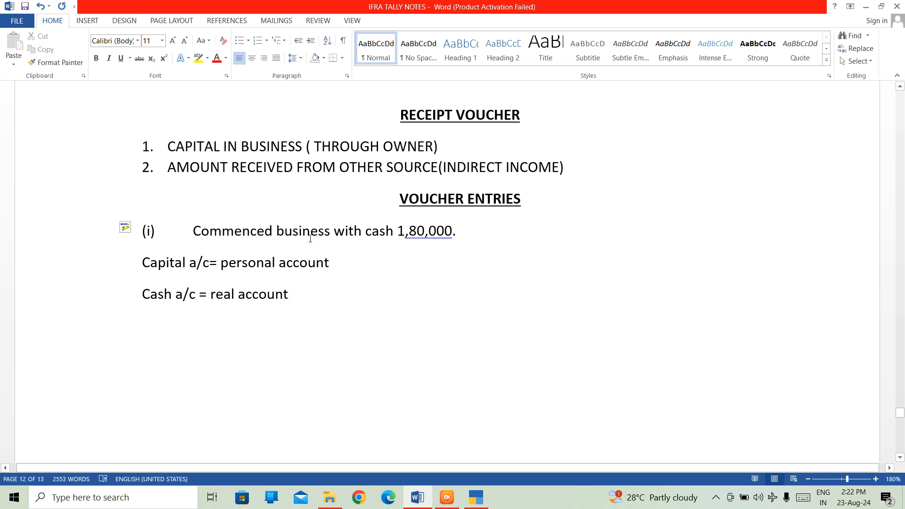
- Append ", debit- what comes in, credit- what goes out" to the Capital a/c line
{"action": "double_click", "coordinate": [378, 231]}
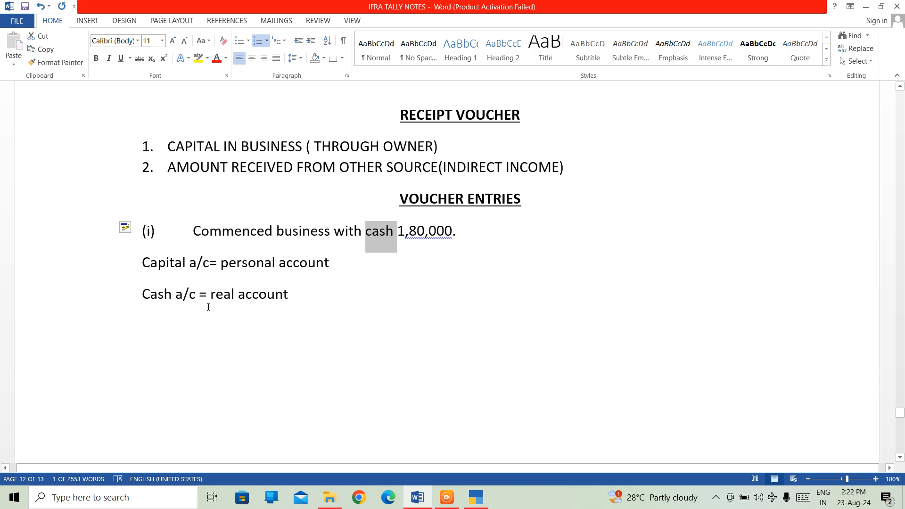
{"action": "left_click", "coordinate": [341, 262]}
{"action": "type", "text": ", "}
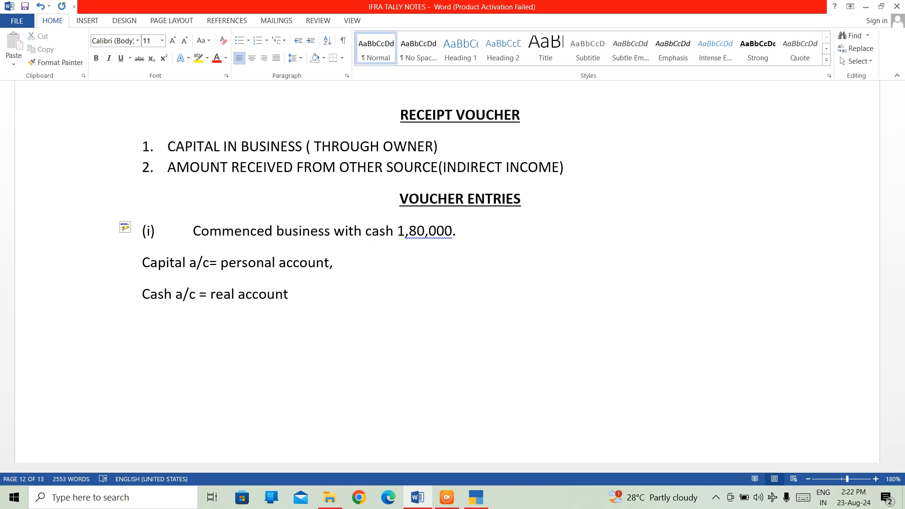
{"action": "type", "text": "debit-  what comes in"}
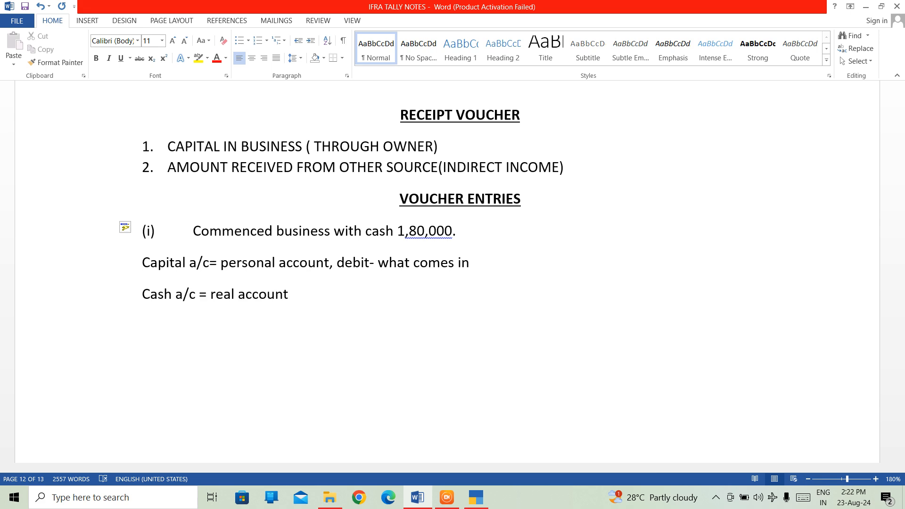
{"action": "type", "text": ", credit"}
{"action": "key", "text": "BackSpace"}
{"action": "type", "text": "- what goes out"}
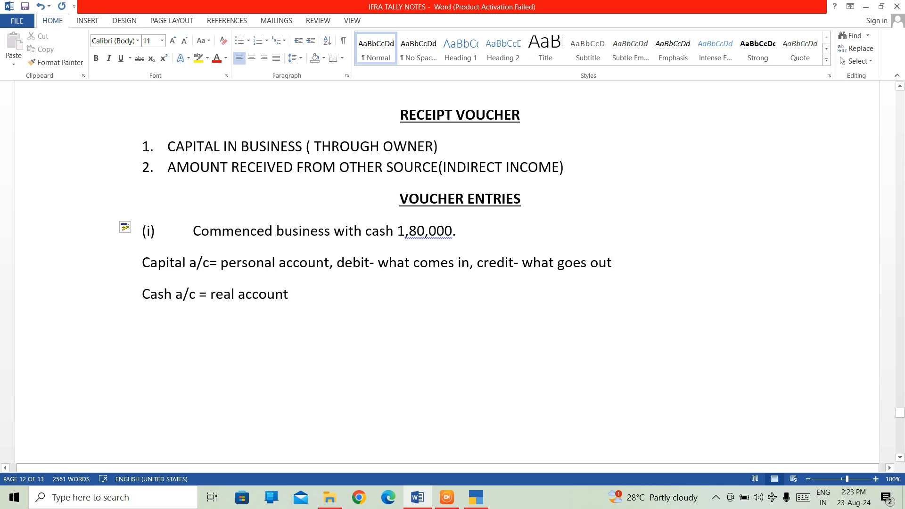
- Enclose the debit and credit rule on the Capital a/c line in parentheses
{"action": "left_click", "coordinate": [338, 259]}
{"action": "type", "text": "("}
{"action": "key", "text": "Right"}
{"action": "key", "text": "Right"}
{"action": "key", "text": "Right"}
{"action": "key", "text": "Right"}
{"action": "key", "text": "Right"}
{"action": "key", "text": "Right"}
{"action": "key", "text": "Right"}
{"action": "key", "text": "Right"}
{"action": "key", "text": "Right"}
{"action": "key", "text": "Right"}
{"action": "key", "text": "Right"}
{"action": "key", "text": "Right"}
{"action": "key", "text": "Right"}
{"action": "key", "text": "Right"}
{"action": "key", "text": "Right"}
{"action": "key", "text": "Right"}
{"action": "key", "text": "Right"}
{"action": "key", "text": "Right"}
{"action": "key", "text": "Right"}
{"action": "key", "text": "Right"}
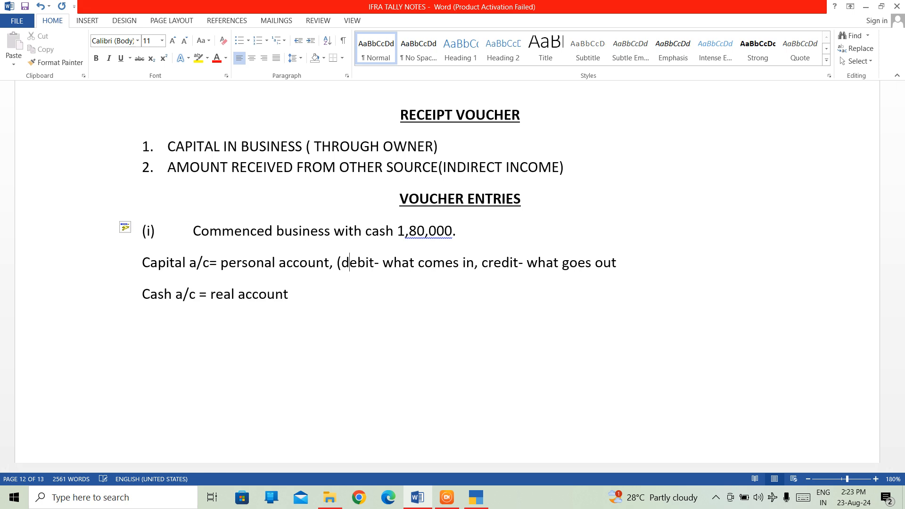
{"action": "key", "text": "Right"}
{"action": "key", "text": "Right"}
{"action": "key", "text": "Right"}
{"action": "key", "text": "Right"}
{"action": "key", "text": "Right"}
{"action": "key", "text": "Right"}
{"action": "key", "text": "Right"}
{"action": "key", "text": "Right"}
{"action": "key", "text": "Right"}
{"action": "key", "text": "Right"}
{"action": "key", "text": "Right"}
{"action": "key", "text": "Right"}
{"action": "key", "text": "Right"}
{"action": "key", "text": "Right"}
{"action": "key", "text": "Right"}
{"action": "key", "text": "Right"}
{"action": "key", "text": "Right"}
{"action": "key", "text": "Right"}
{"action": "key", "text": "Right"}
{"action": "key", "text": "Right"}
{"action": "type", "text": ")"}
- Append ", (debit- what comes in trade, credit- what goes out from trade)" to the Cash a/c line
{"action": "key", "text": "Down"}
{"action": "type", "text": ","}
{"action": "type", "text": "(debit- what c"}
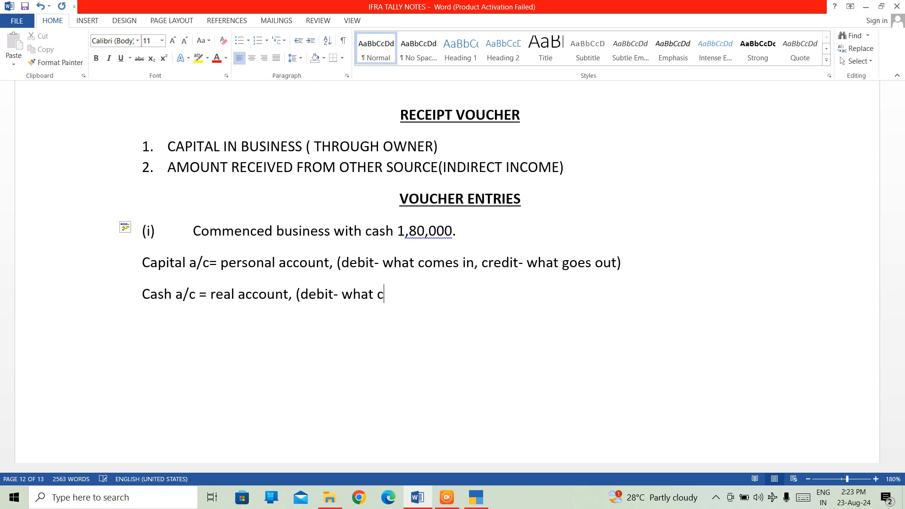
{"action": "type", "text": "omes in trade"}
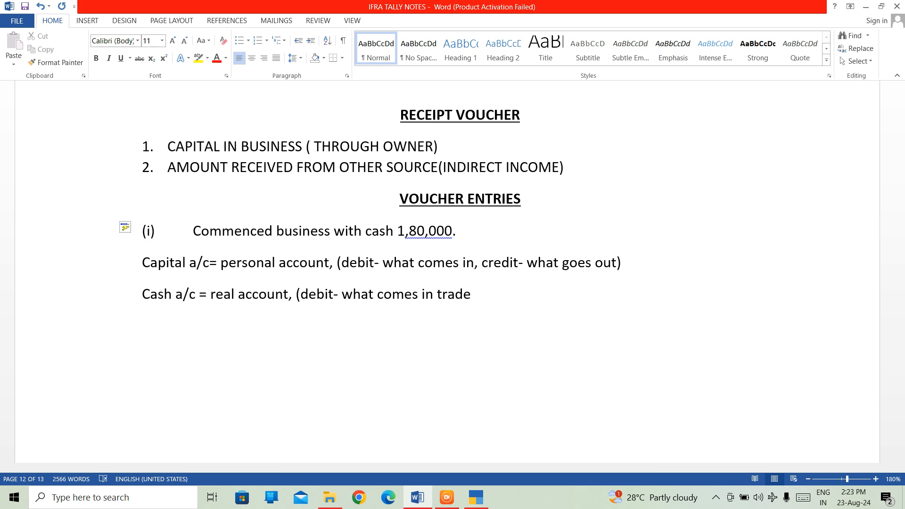
{"action": "type", "text": ", "}
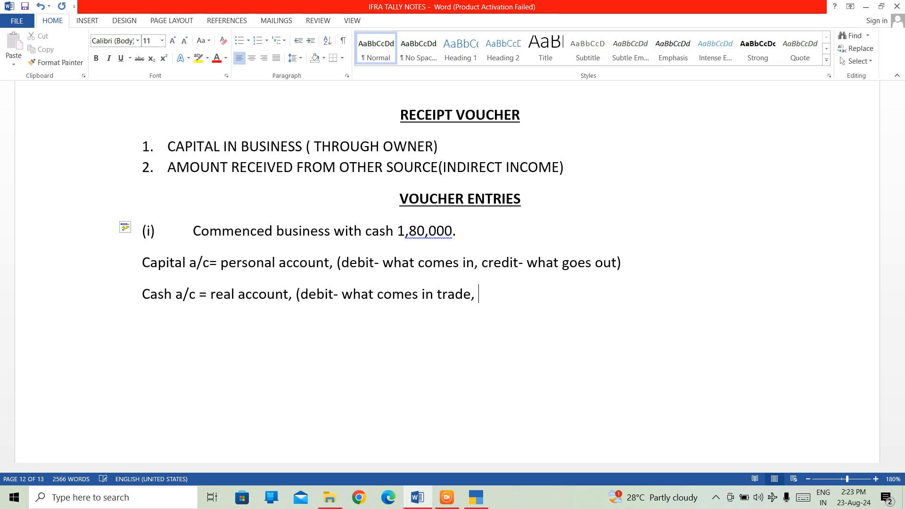
{"action": "type", "text": "credit"}
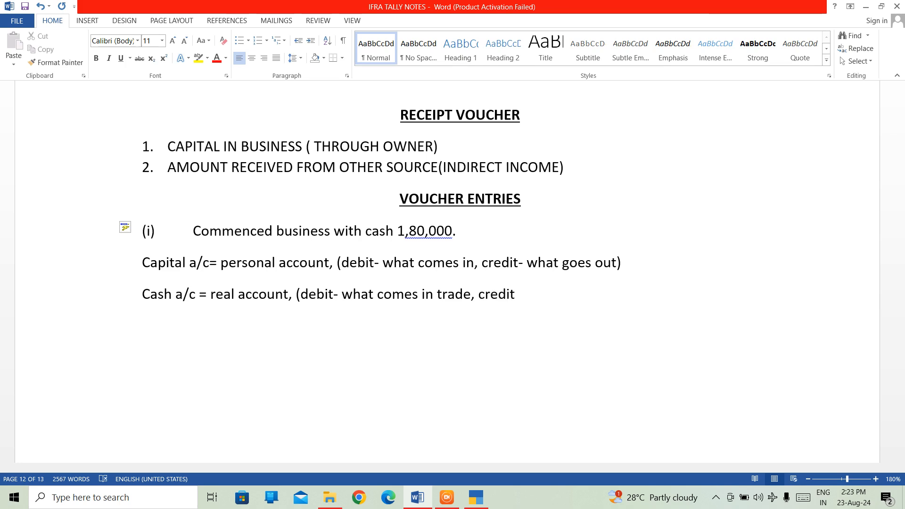
{"action": "type", "text": "- what goes out"}
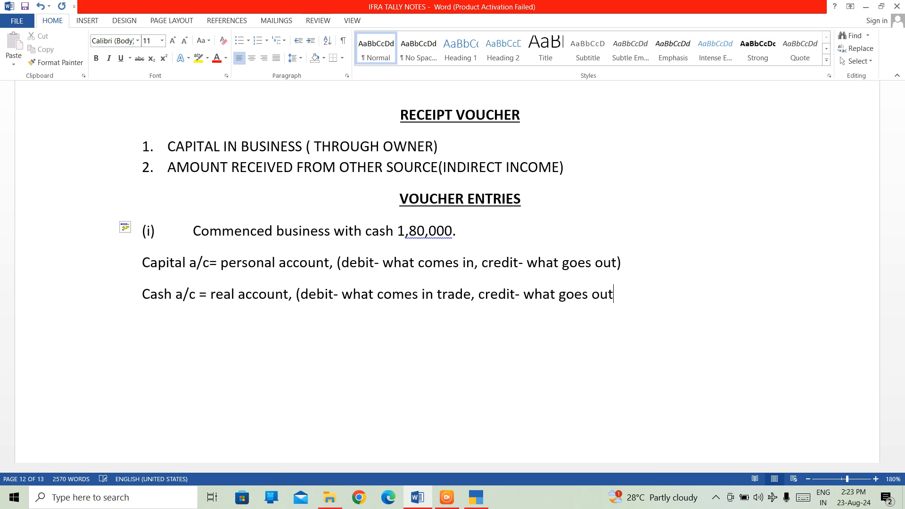
{"action": "type", "text": " from trade)"}
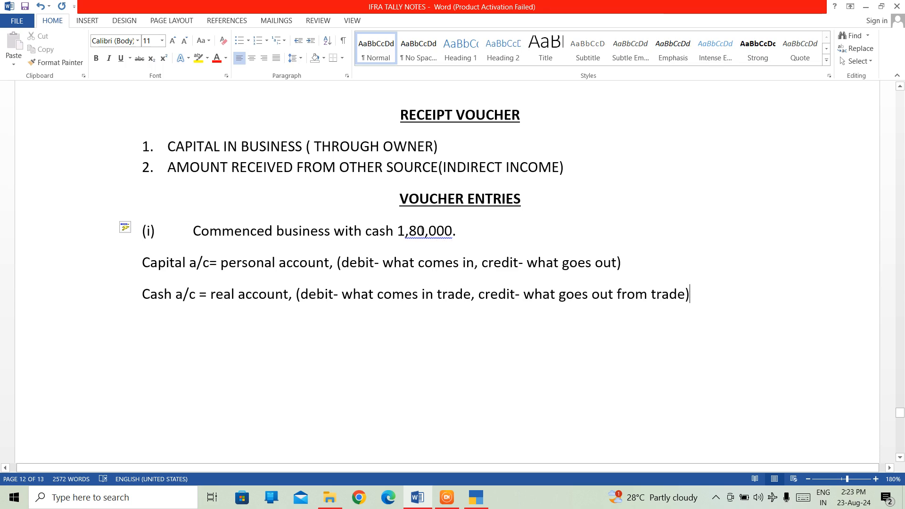
- Accept the grammar suggestion ", 80,000" for the cash amount in entry (i)
{"action": "left_click", "coordinate": [445, 231]}
{"action": "right_click", "coordinate": [445, 230]}
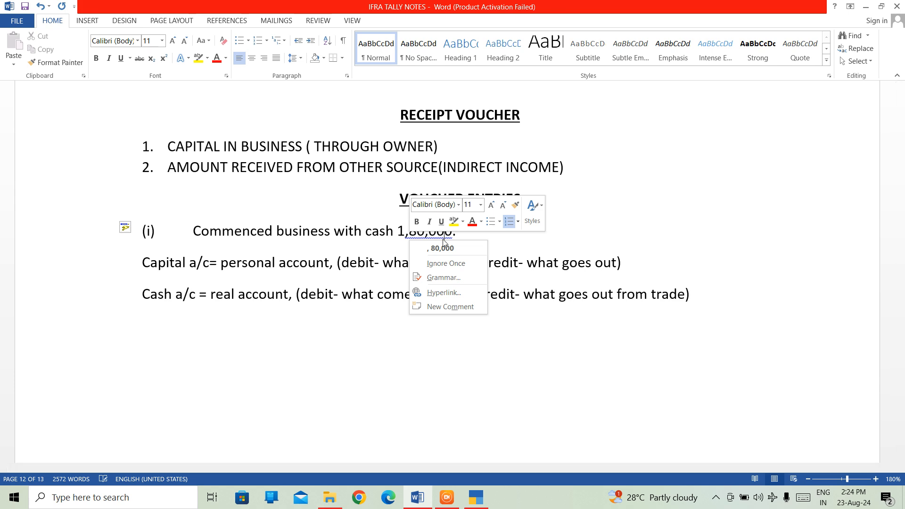
{"action": "left_click", "coordinate": [444, 246]}
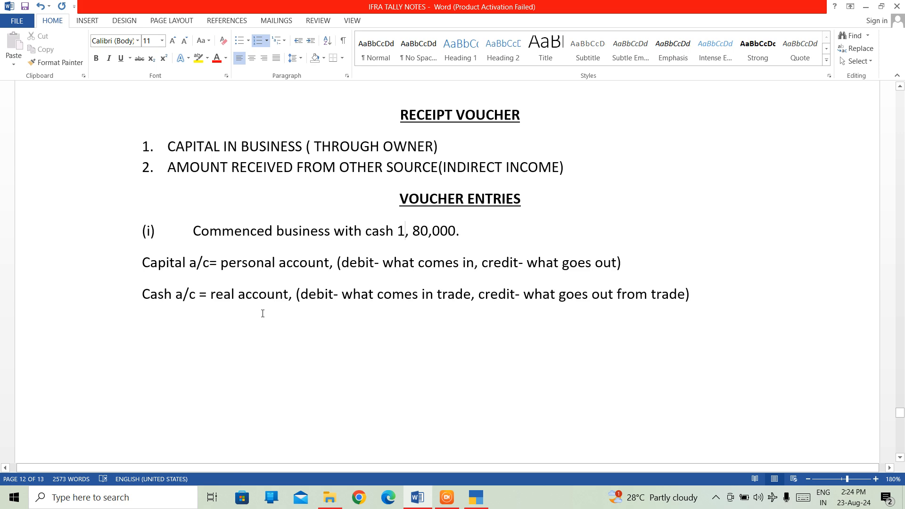
{"action": "double_click", "coordinate": [318, 300]}
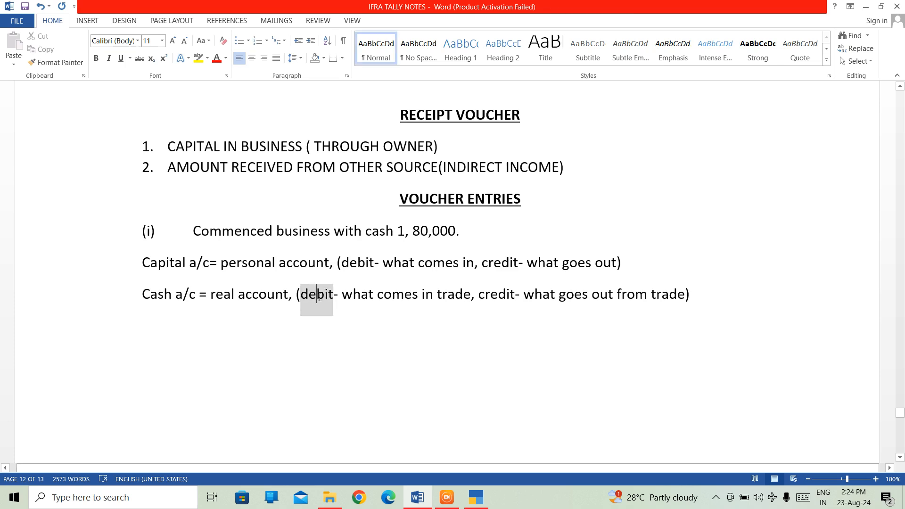
{"action": "double_click", "coordinate": [501, 262]}
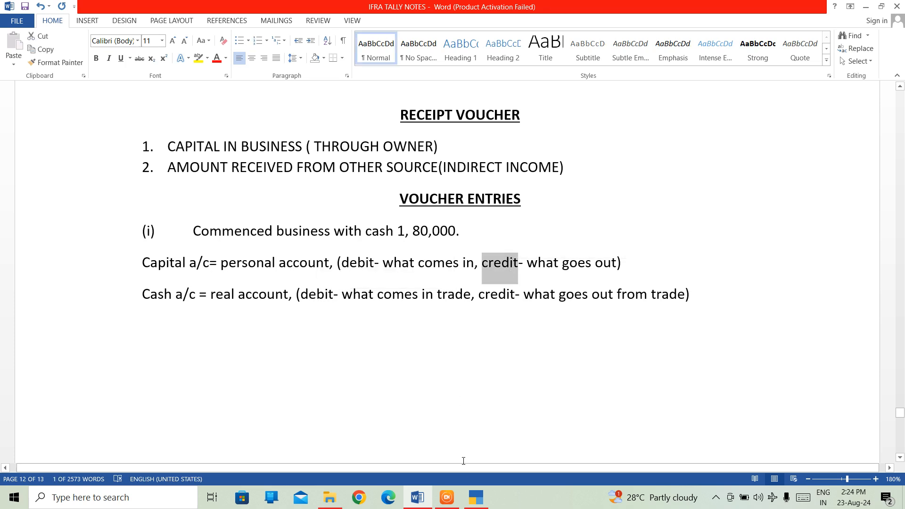
- Switch to TallyPrime and look through the accounting masters offered for creation
{"action": "left_click", "coordinate": [476, 497]}
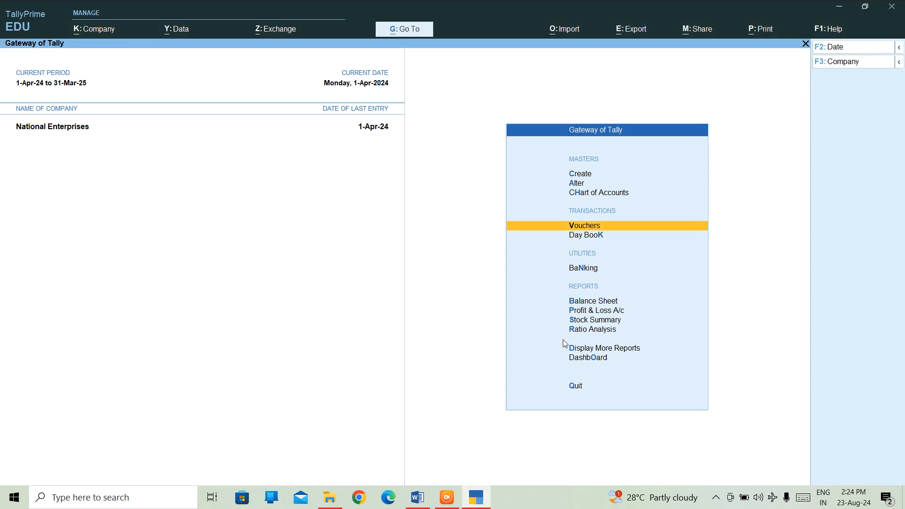
{"action": "key", "text": "Up"}
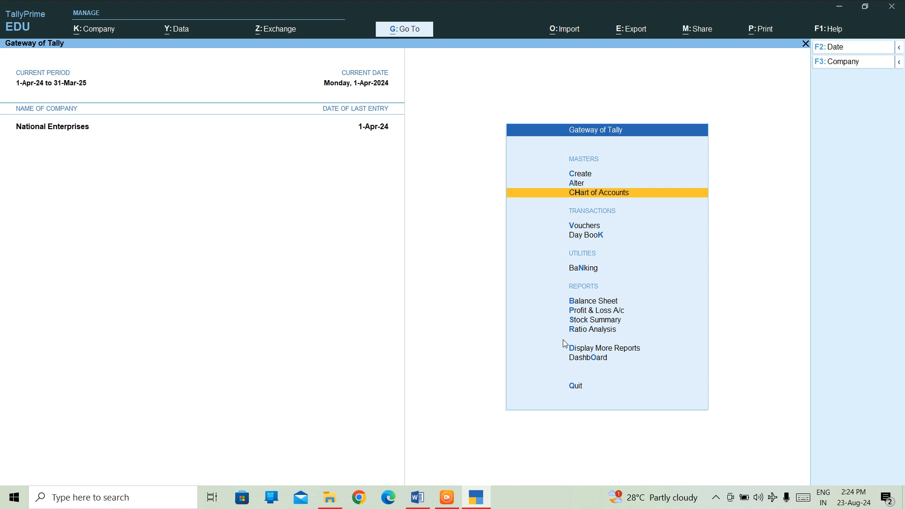
{"action": "key", "text": "Up"}
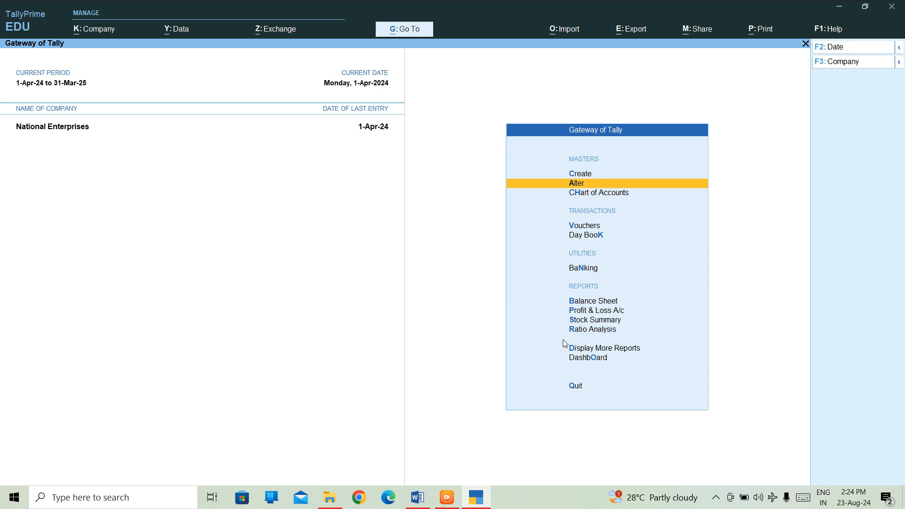
{"action": "key", "text": "Up"}
{"action": "key", "text": "Return"}
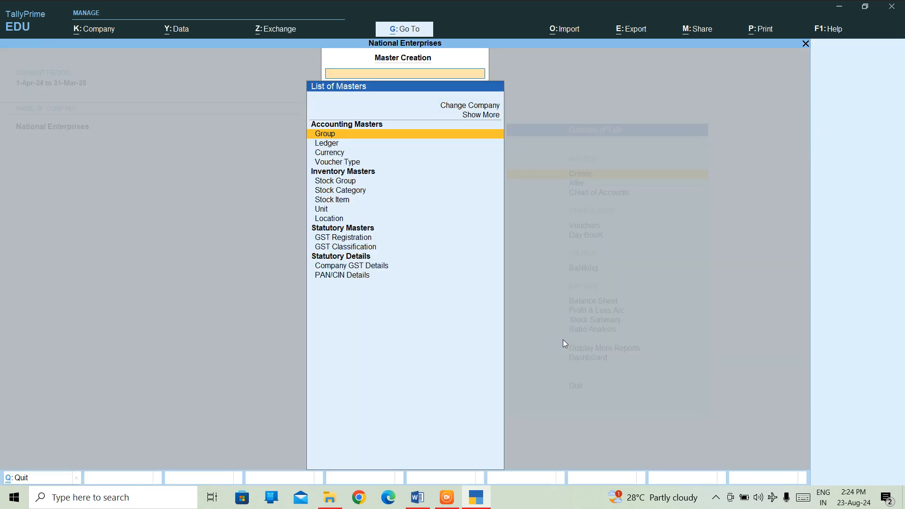
{"action": "key", "text": "Down"}
{"action": "key", "text": "Down"}
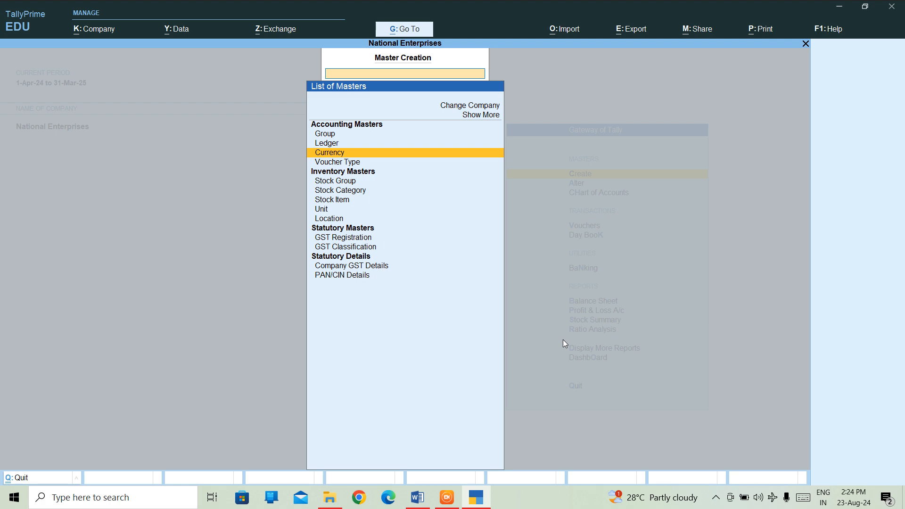
{"action": "key", "text": "Up"}
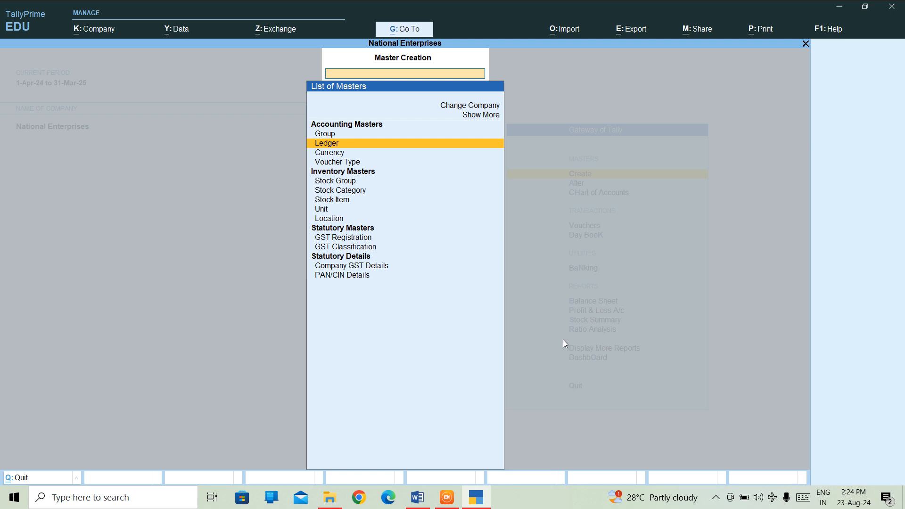
{"action": "key", "text": "Down"}
{"action": "key", "text": "Down"}
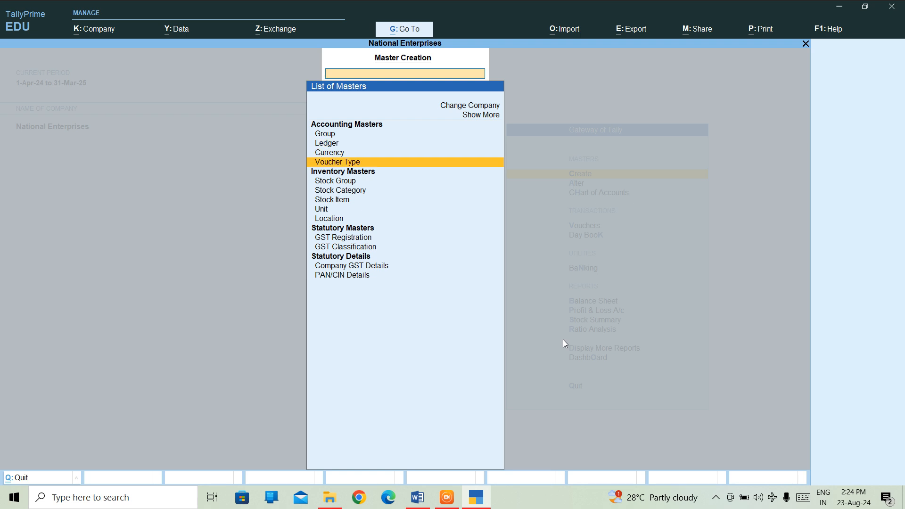
{"action": "key", "text": "Escape"}
- Open voucher entry with a new receipt voucher for National Enterprises
{"action": "key", "text": "Down"}
{"action": "key", "text": "Down"}
{"action": "key", "text": "Down"}
{"action": "key", "text": "Down"}
{"action": "key", "text": "Up"}
{"action": "key", "text": "Up"}
{"action": "key", "text": "Up"}
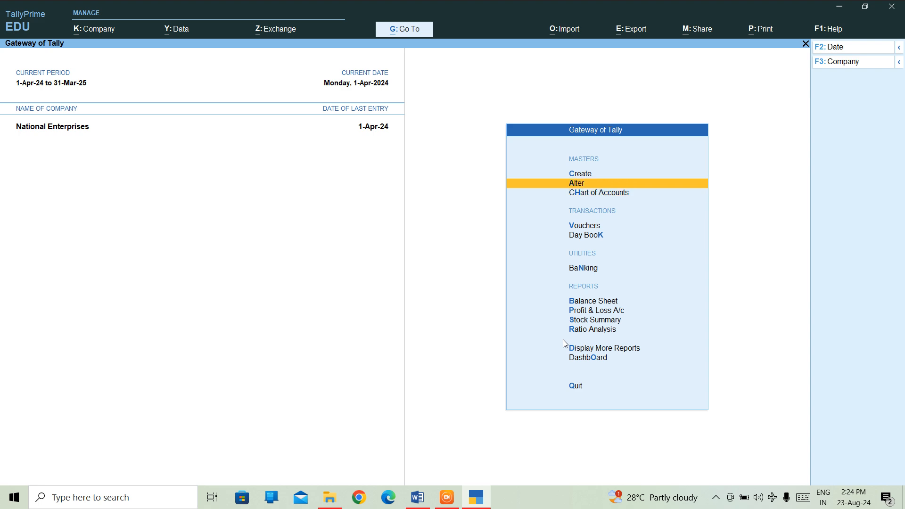
{"action": "key", "text": "Up"}
{"action": "key", "text": "Down"}
{"action": "key", "text": "Down"}
{"action": "key", "text": "Down"}
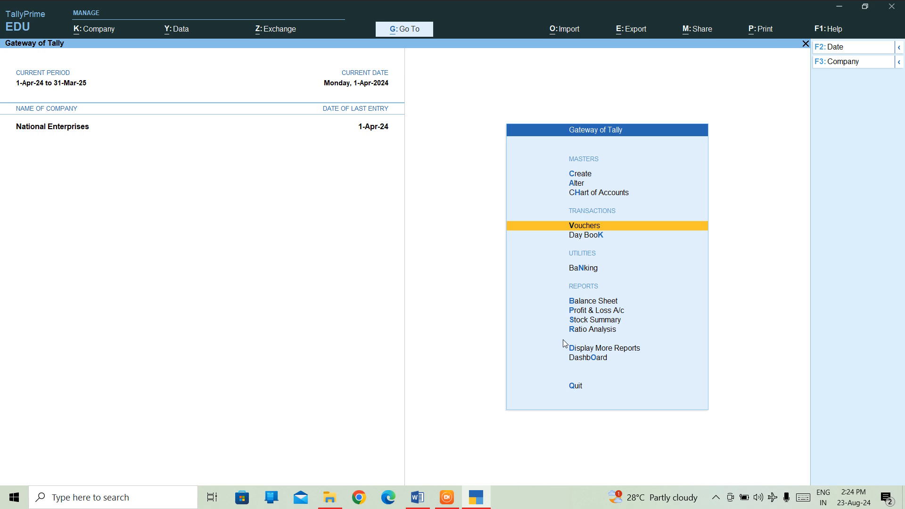
{"action": "key", "text": "Return"}
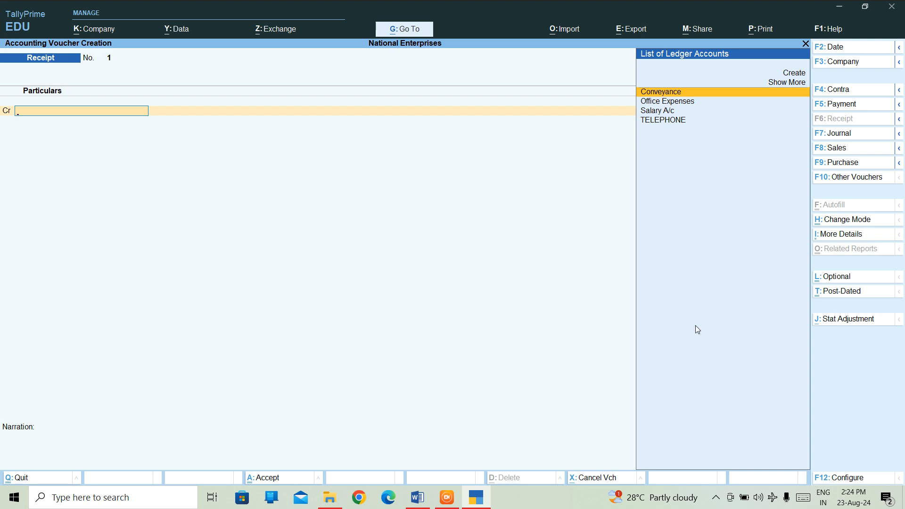
- Examine the entry modes available for the receipt voucher without changing the mode
{"action": "left_click", "coordinate": [842, 219]}
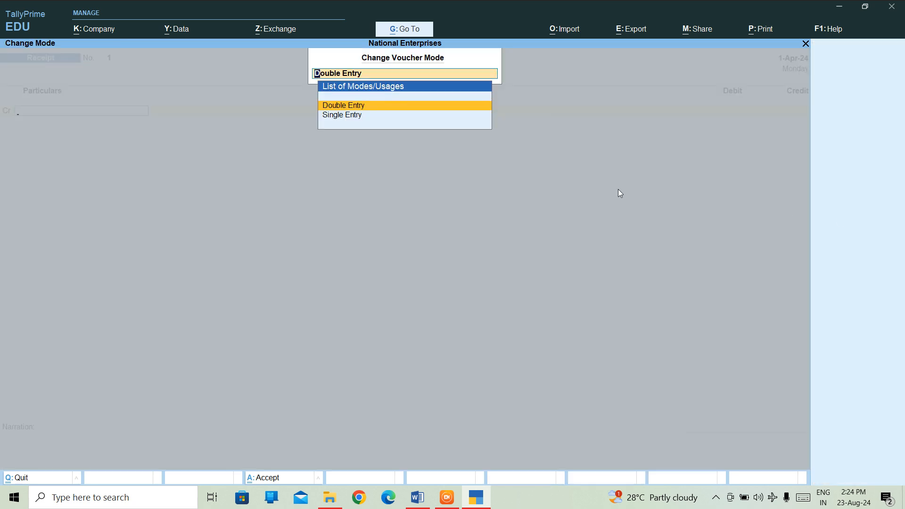
{"action": "key", "text": "Escape"}
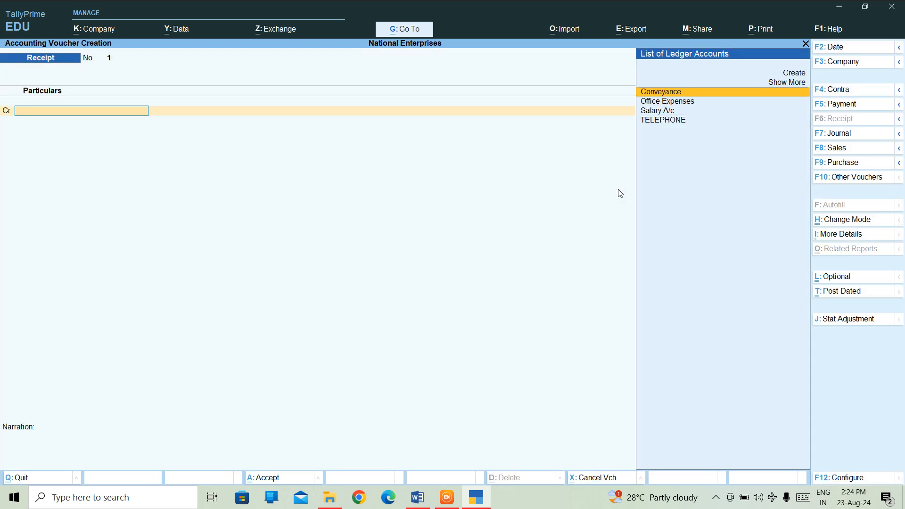
{"action": "left_click", "coordinate": [845, 104]}
{"action": "left_click", "coordinate": [820, 123]}
{"action": "key", "text": "ctrl+h"}
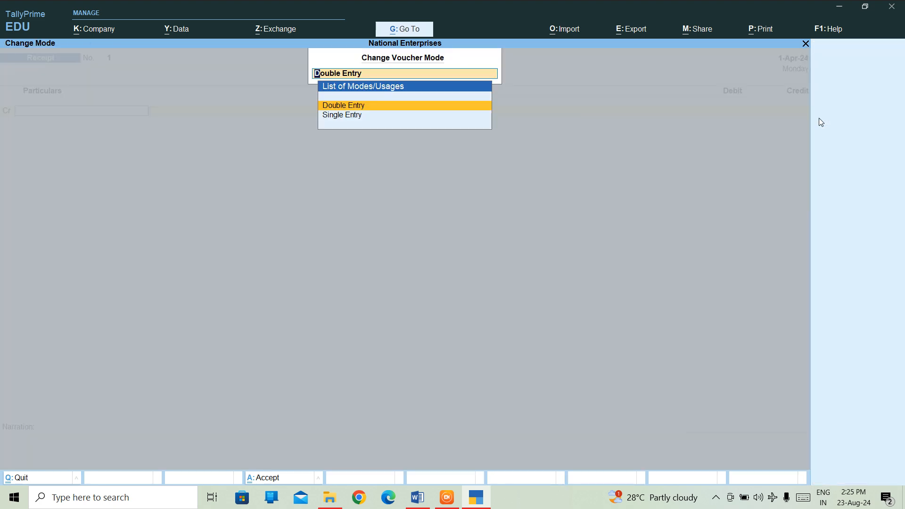
{"action": "key", "text": "Escape"}
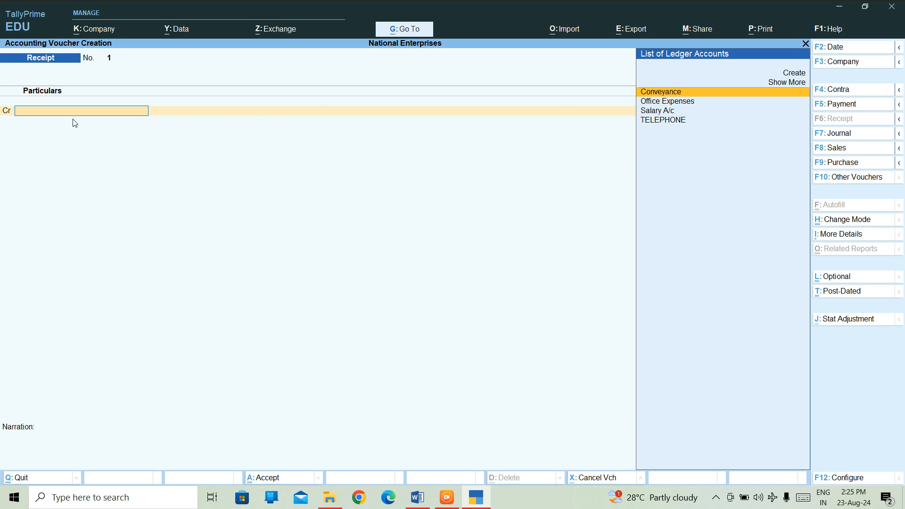
- Create a Capital A/c ledger under Capital Account from the receipt voucher's credit line and credit it with 1,80,000
{"action": "type", "text": "Ca"}
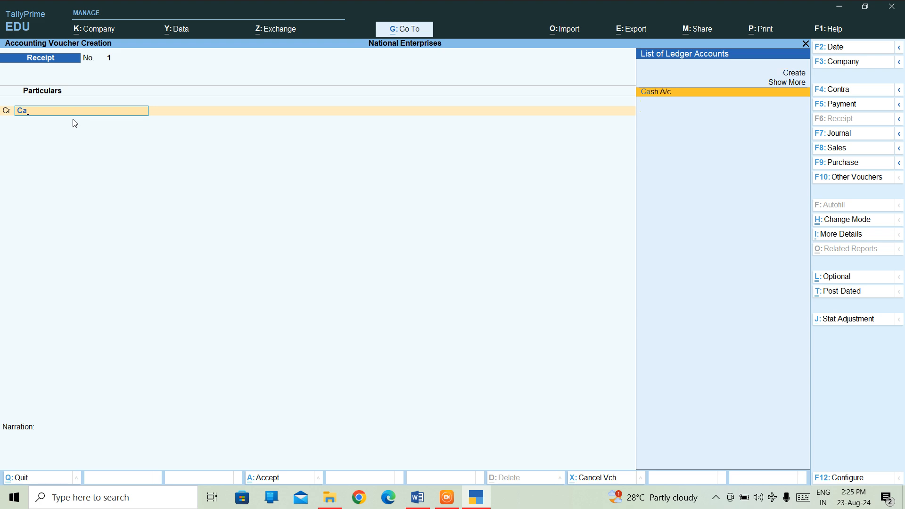
{"action": "type", "text": "p"}
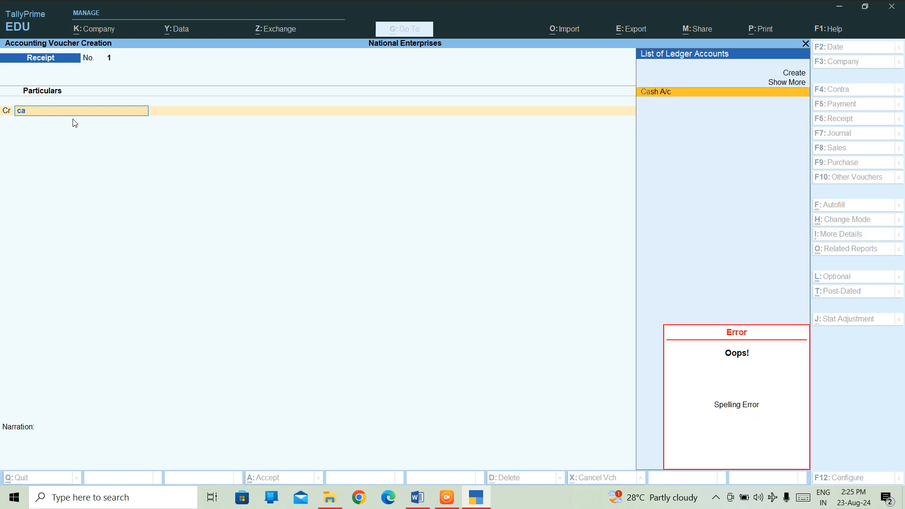
{"action": "key", "text": "alt+c"}
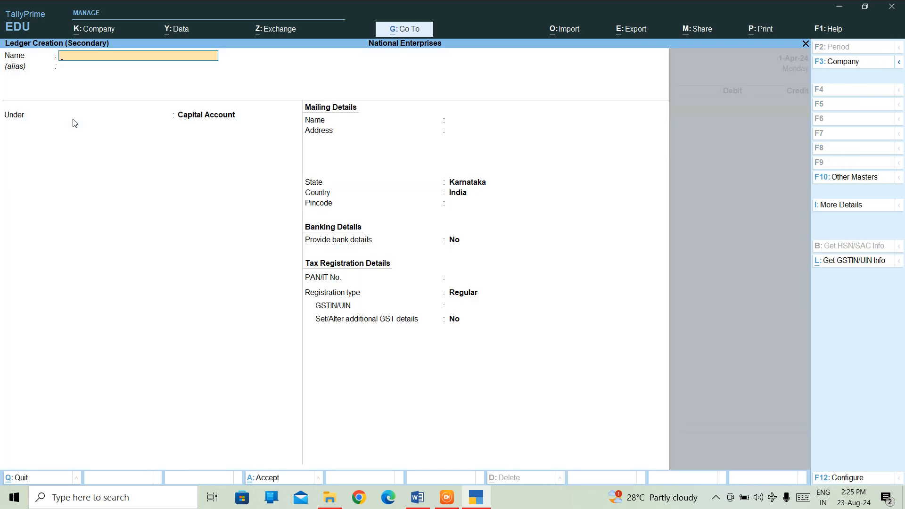
{"action": "type", "text": "Capital a/c"}
{"action": "key", "text": "Return"}
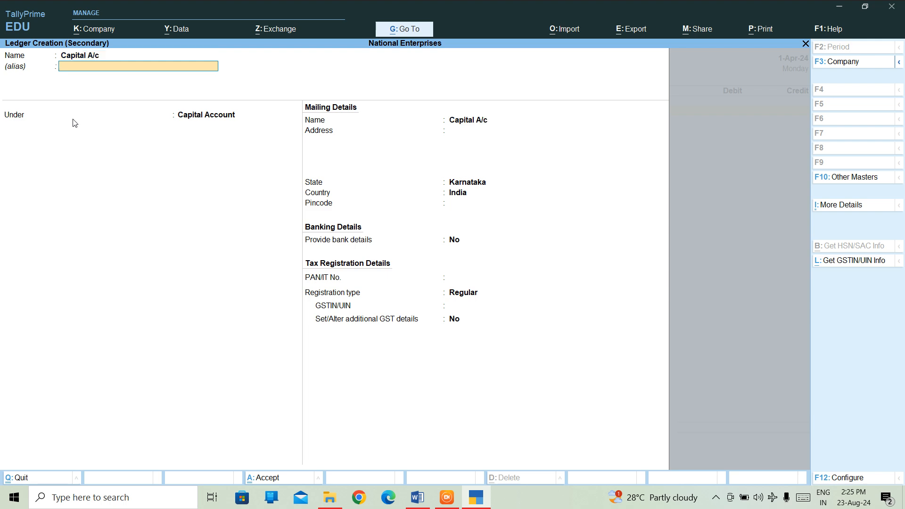
{"action": "key", "text": "Return"}
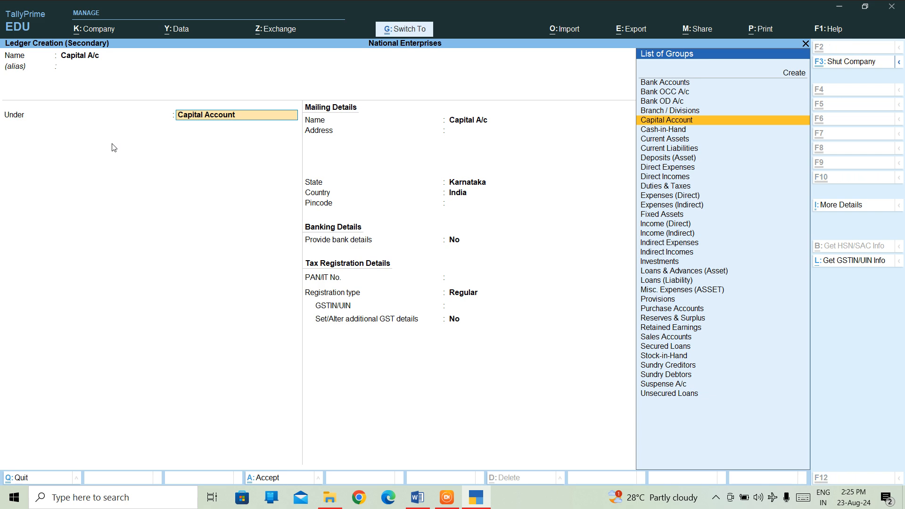
{"action": "key", "text": "ctrl+a"}
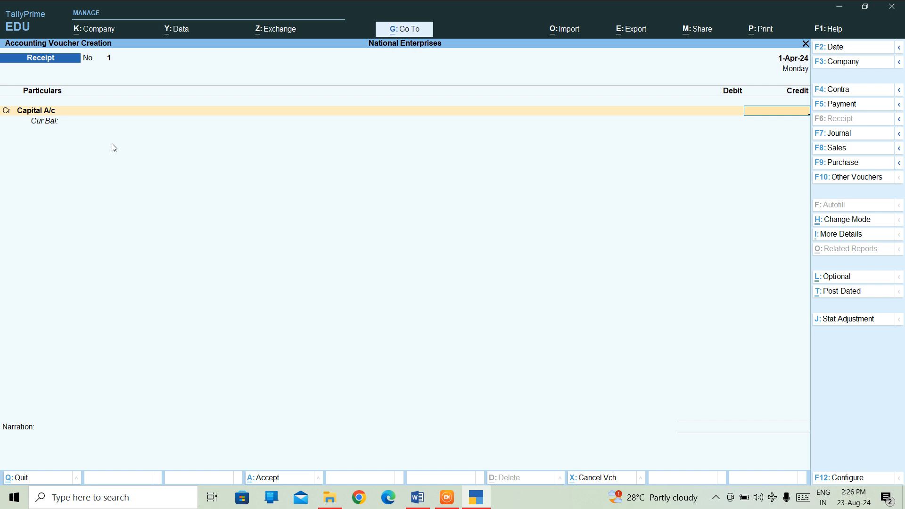
{"action": "type", "text": "180000"}
{"action": "key", "text": "Return"}
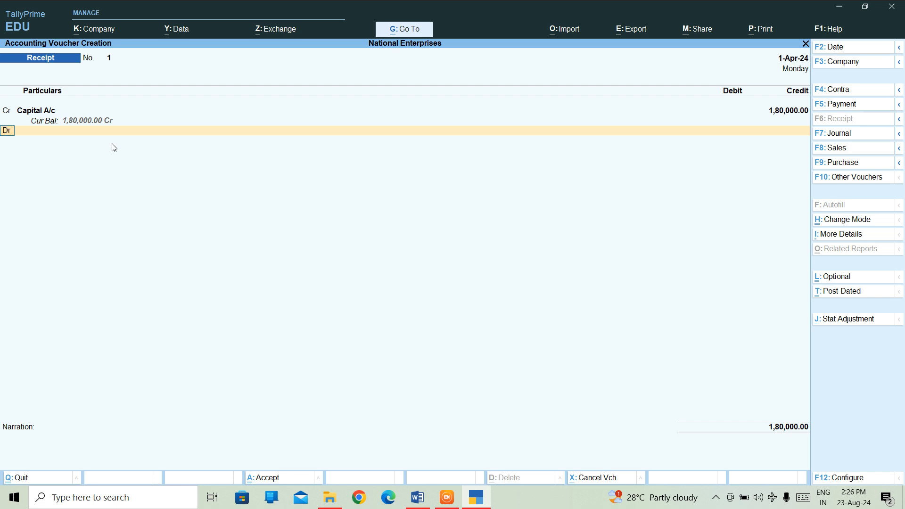
- Switch to the Word notes and review the debit rule on the Cash a/c line
{"action": "left_click", "coordinate": [415, 499]}
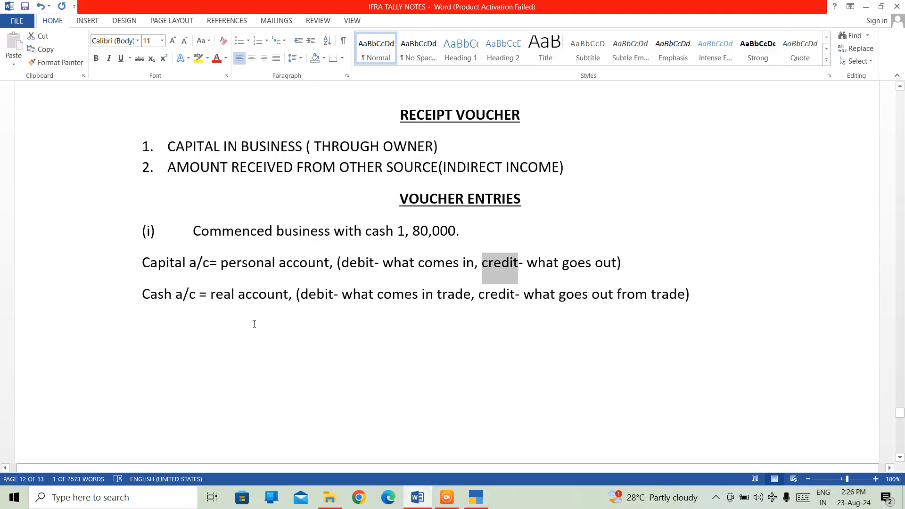
{"action": "double_click", "coordinate": [419, 301]}
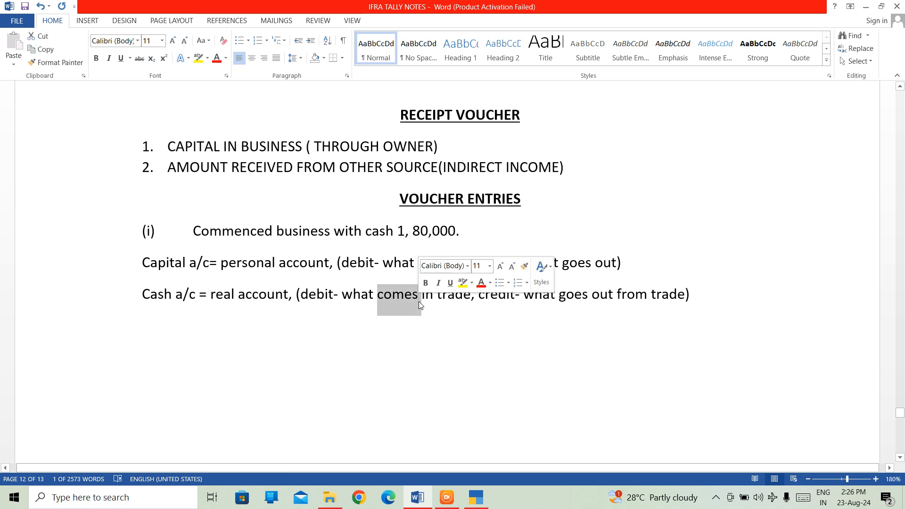
{"action": "double_click", "coordinate": [315, 296]}
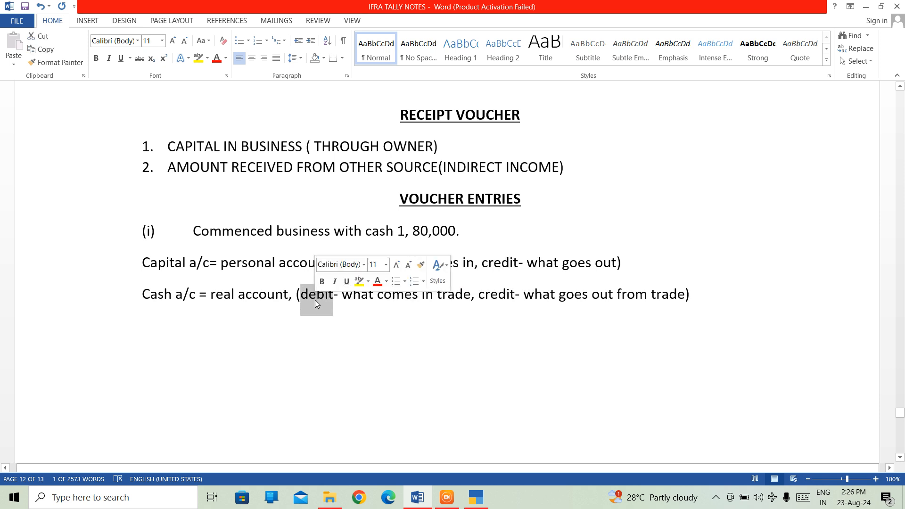
- Return to TallyPrime, debit Cash A/c with 1,80,000 and save the receipt voucher
{"action": "left_click", "coordinate": [478, 503]}
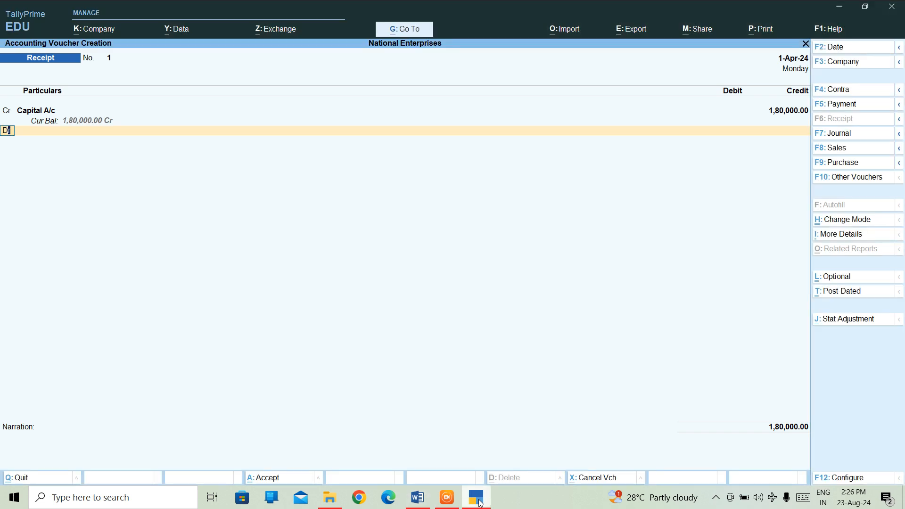
{"action": "key", "text": "Return"}
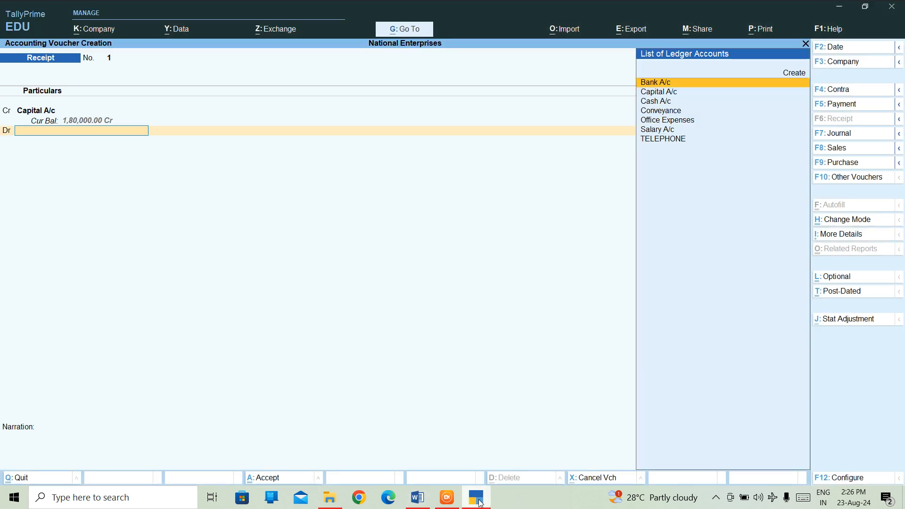
{"action": "type", "text": "Ca"}
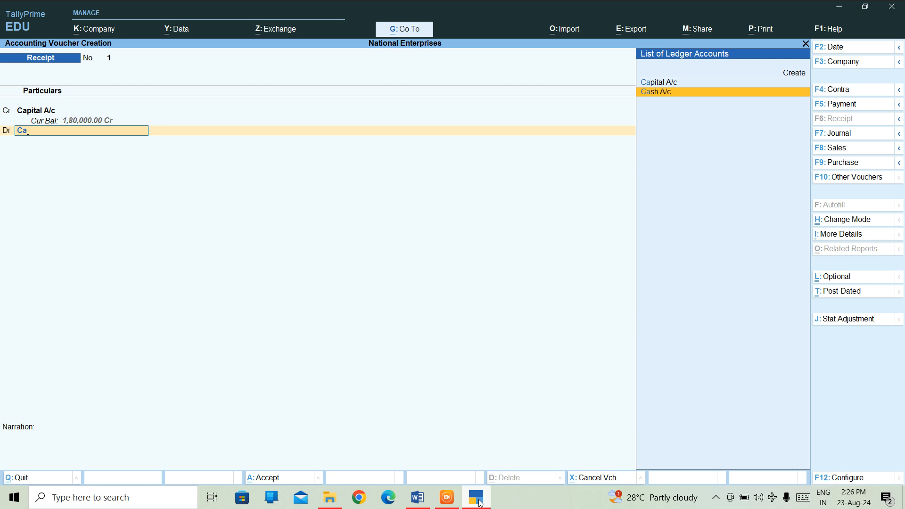
{"action": "key", "text": "Return"}
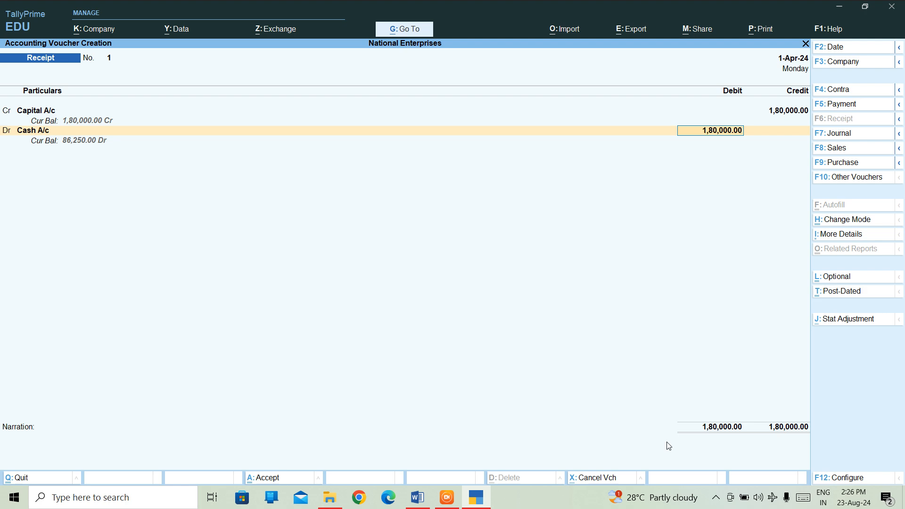
{"action": "key", "text": "ctrl"}
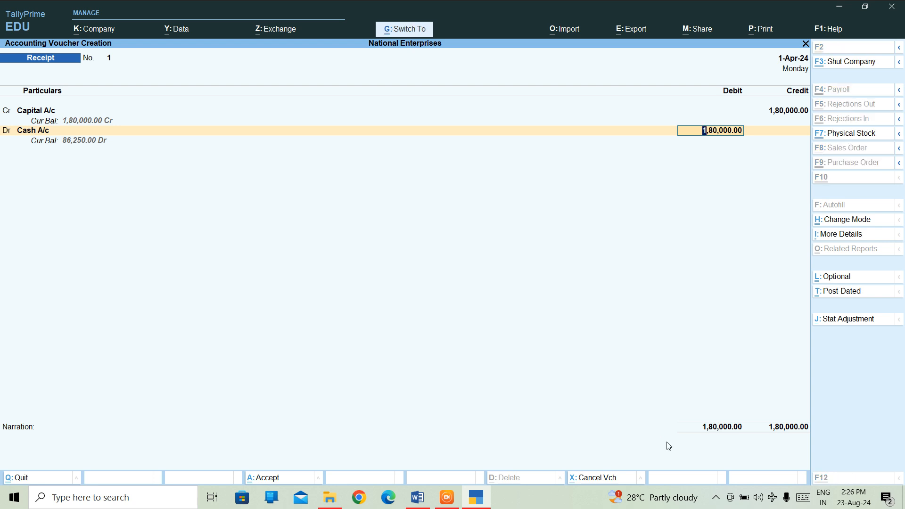
{"action": "key", "text": "ctrl+a"}
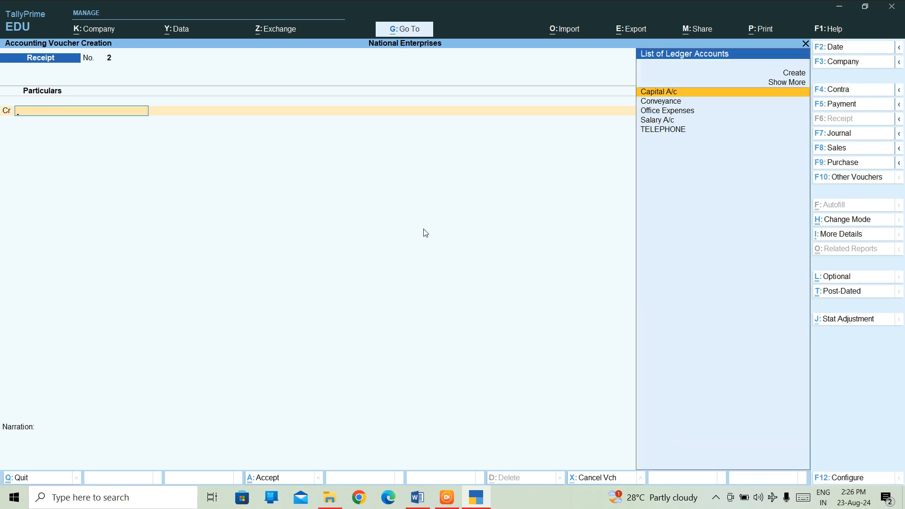
- Switch to the Word notes and start a numbered entry (ii) on a new line below the Cash a/c line
{"action": "left_click", "coordinate": [413, 503]}
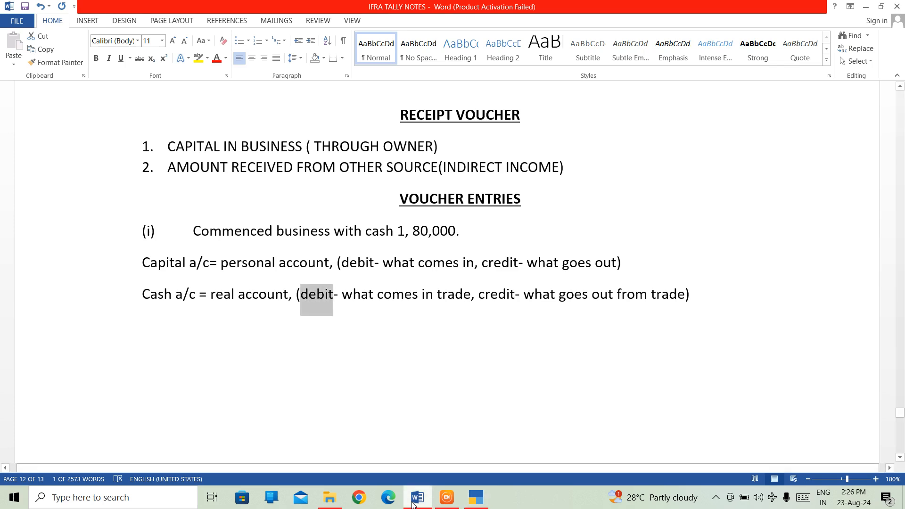
{"action": "left_click", "coordinate": [708, 286]}
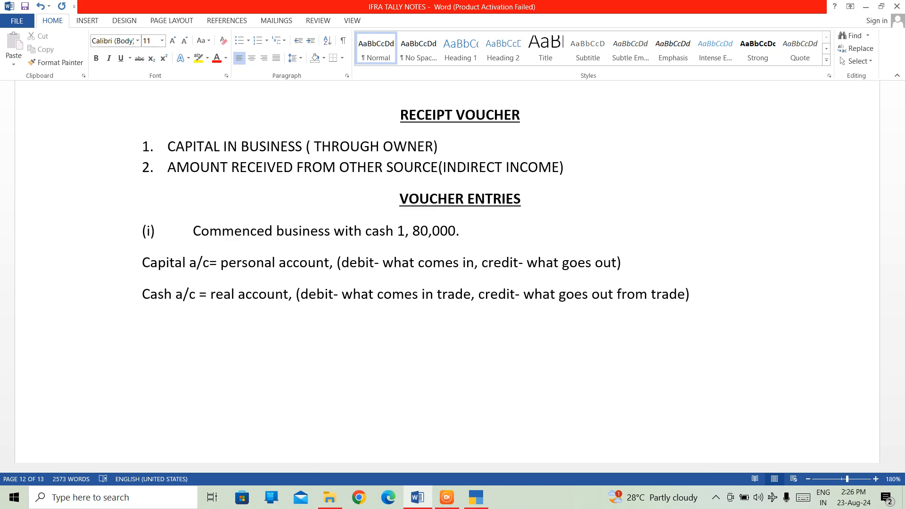
{"action": "type", "text": "i)"}
{"action": "key", "text": "shift+Home"}
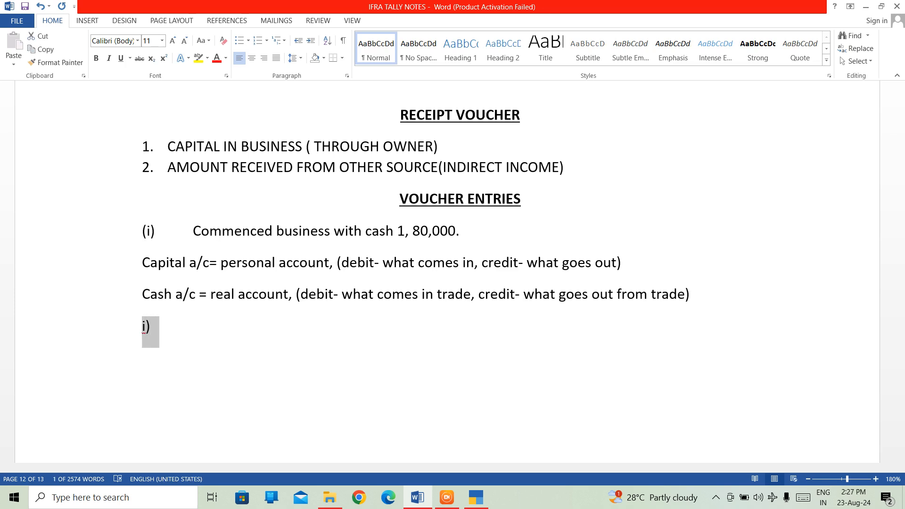
{"action": "key", "text": "Left"}
{"action": "type", "text": "("}
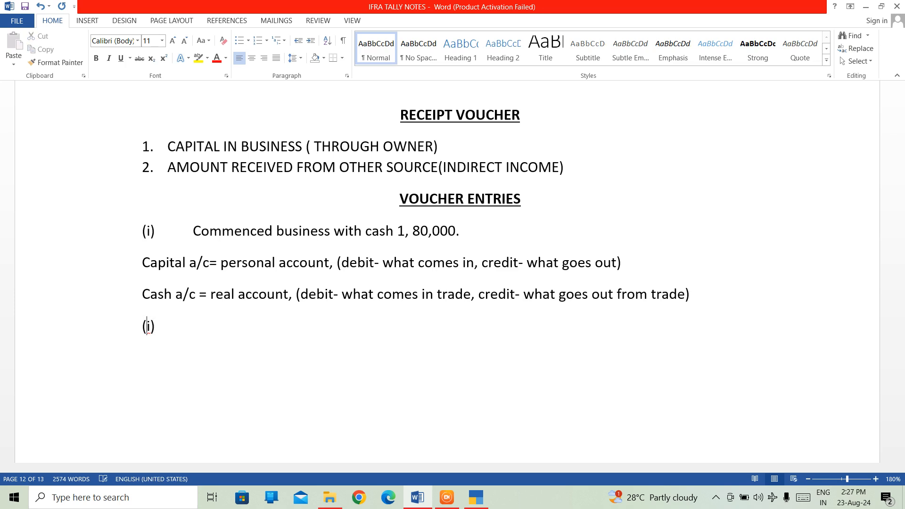
{"action": "key", "text": "Right"}
{"action": "type", "text": "i"}
{"action": "key", "text": "Return"}
{"action": "key", "text": "Up"}
{"action": "key", "text": "Right"}
{"action": "key", "text": "Right"}
{"action": "key", "text": "Right"}
{"action": "key", "text": "Right"}
{"action": "key", "text": "Tab"}
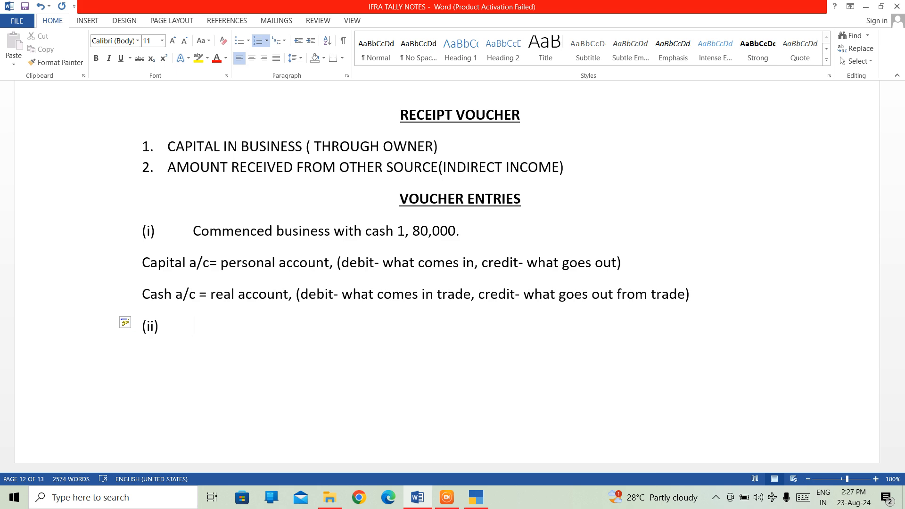
- Write "Got Commission of 5,000" as the text of numbered entry (ii)
{"action": "type", "text": "g"}
{"action": "key", "text": "BackSpace"}
{"action": "type", "text": "GO"}
{"action": "key", "text": "BackSpace"}
{"action": "type", "text": "ot Comii"}
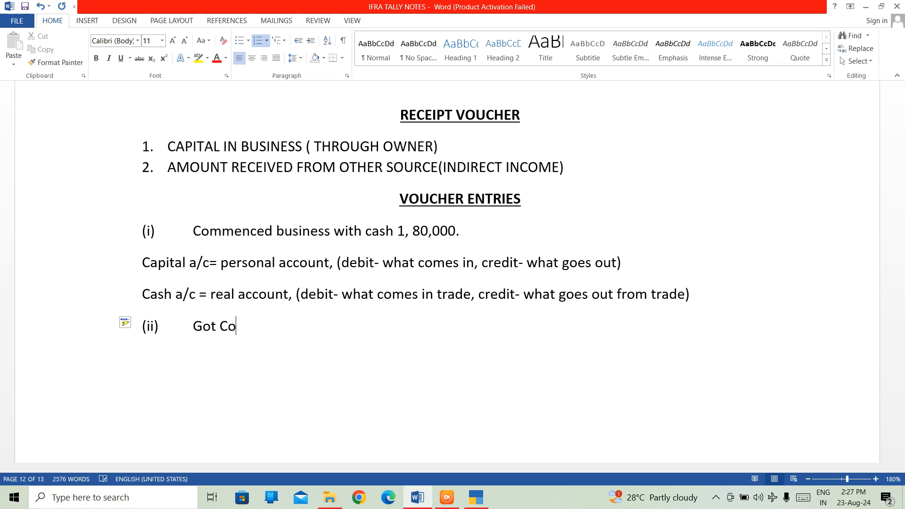
{"action": "key", "text": "BackSpace"}
{"action": "key", "text": "BackSpace"}
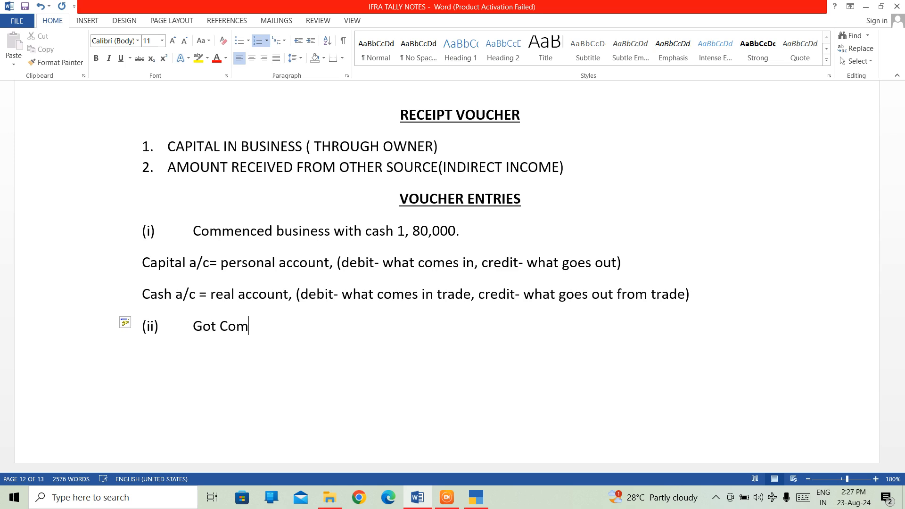
{"action": "type", "text": "mission of "}
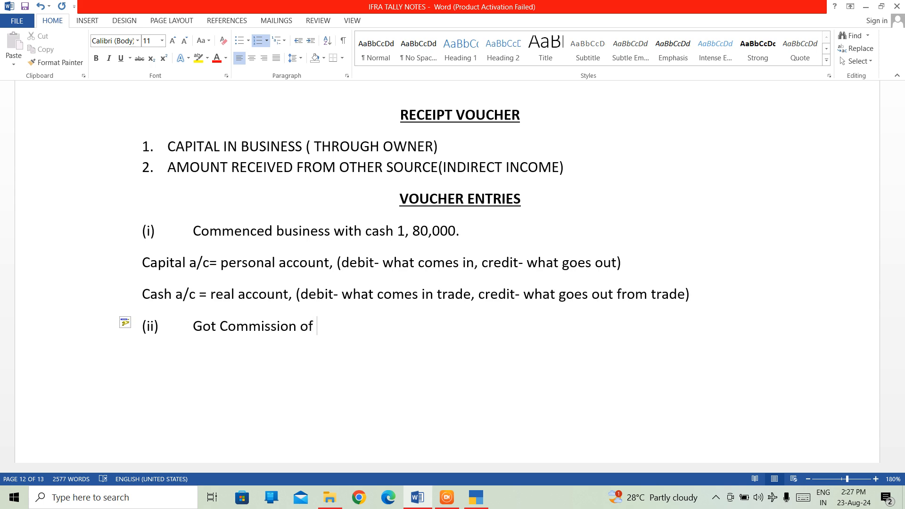
{"action": "type", "text": "5"}
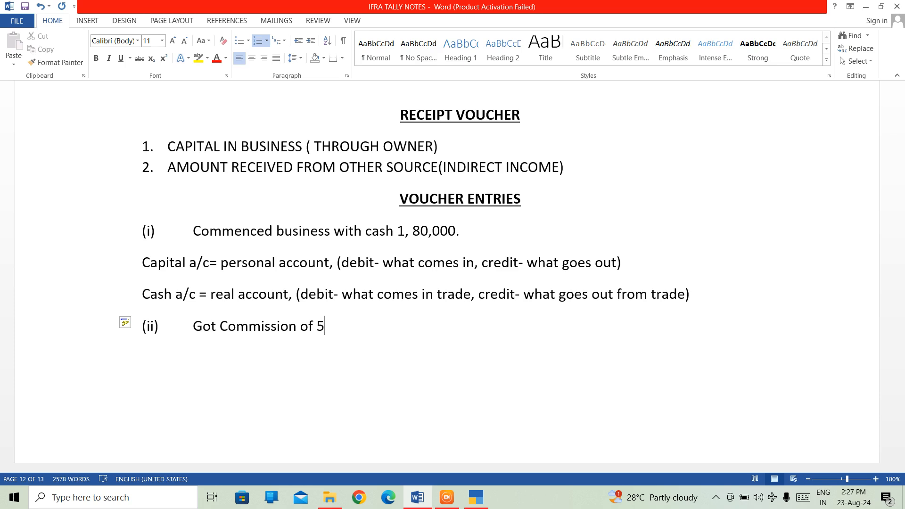
{"action": "type", "text": ",000"}
- Complete entry (ii) with "from ABC Traders in cash." on the same line, leaving no extra numbered line below it
{"action": "key", "text": "Return"}
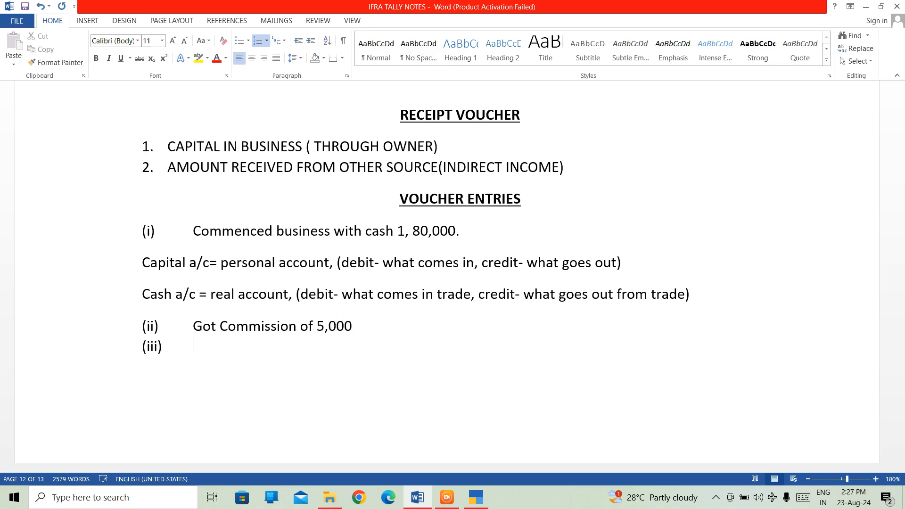
{"action": "key", "text": "BackSpace"}
{"action": "key", "text": "BackSpace"}
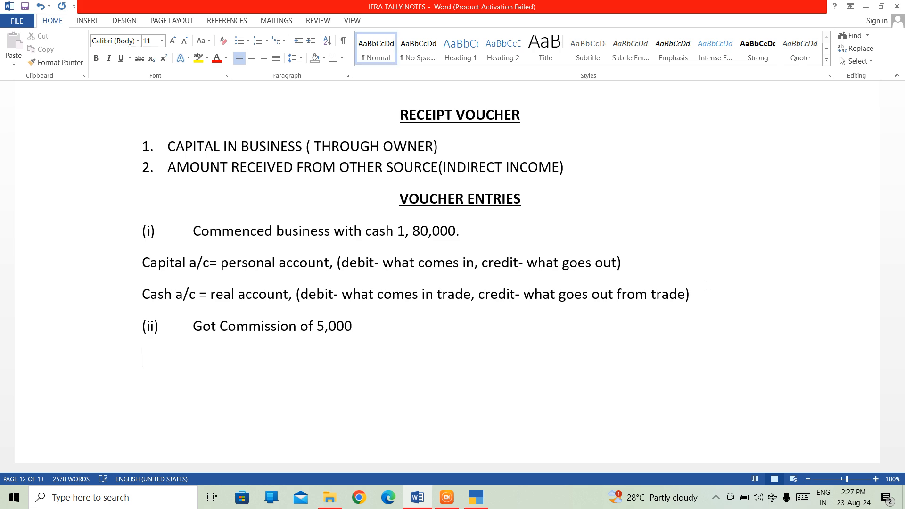
{"action": "key", "text": "BackSpace"}
{"action": "key", "text": "BackSpace"}
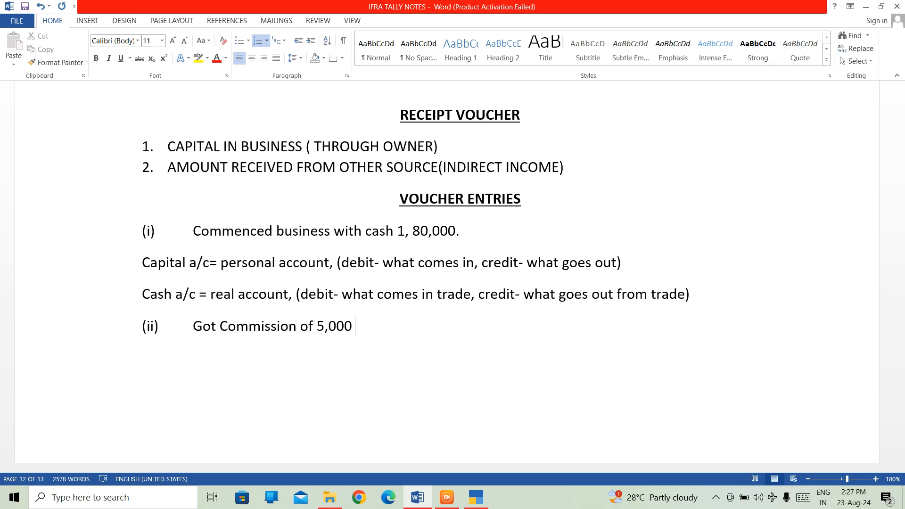
{"action": "type", "text": "from ABC t"}
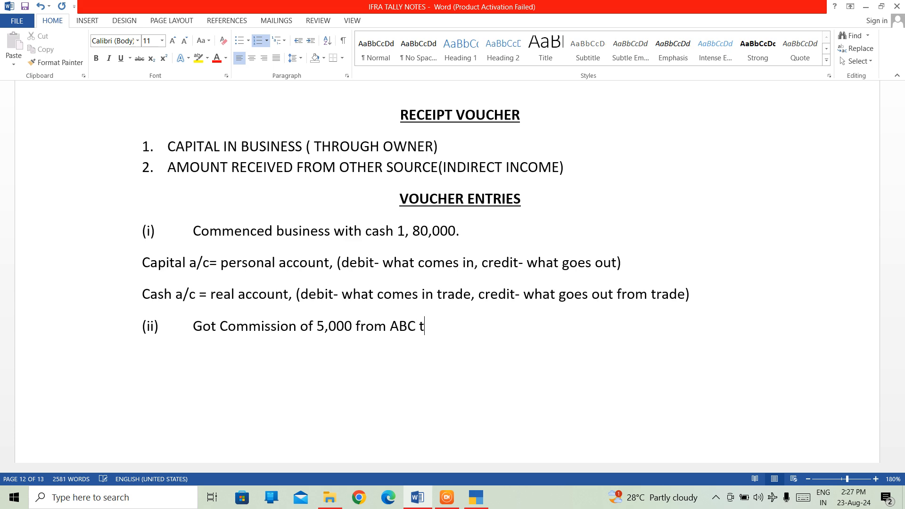
{"action": "key", "text": "BackSpace"}
{"action": "type", "text": "Traders"}
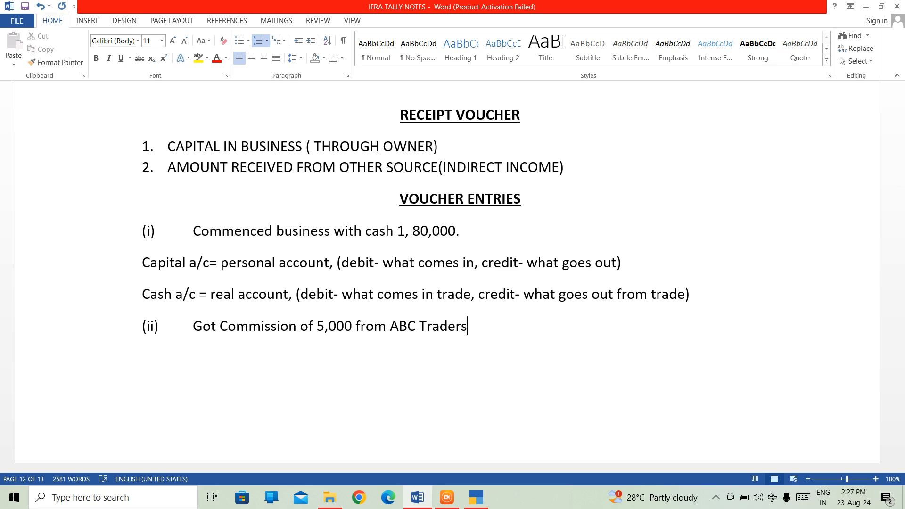
{"action": "type", "text": " in cash."}
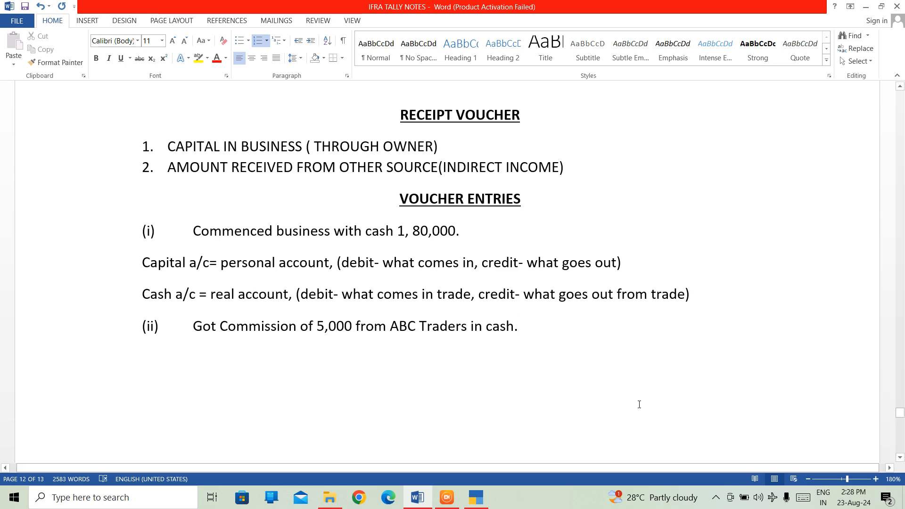
- Switch to TallyPrime to view the blank receipt voucher and its ledger list, and return to the Word notes
{"action": "left_click", "coordinate": [414, 497]}
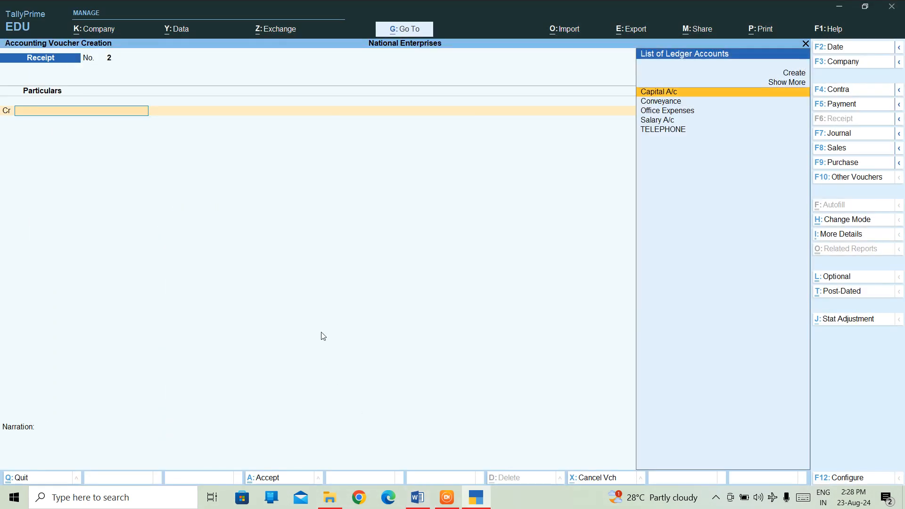
{"action": "left_click", "coordinate": [418, 498]}
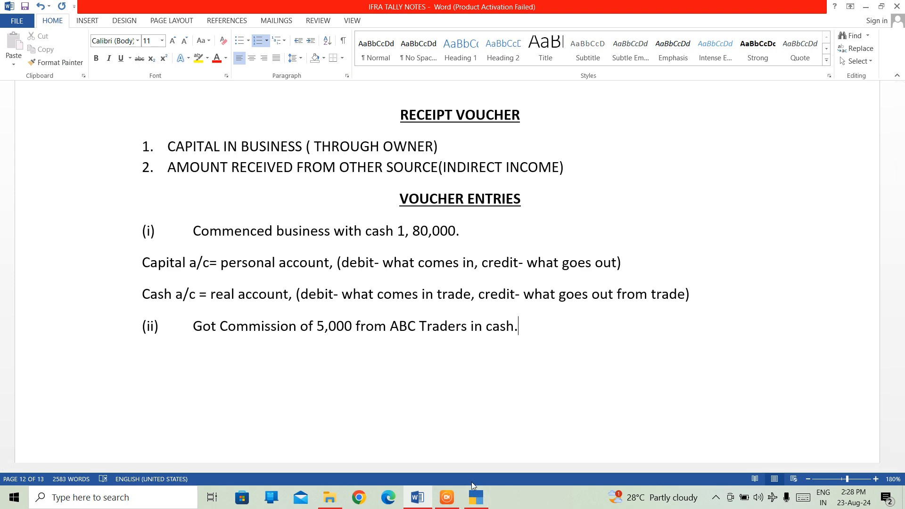
- Write "Commission a/c = Nominal account" on an unnumbered line below entry (ii), leaving a blank line in between
{"action": "key", "text": "Return"}
{"action": "key", "text": "Return"}
{"action": "key", "text": "Return"}
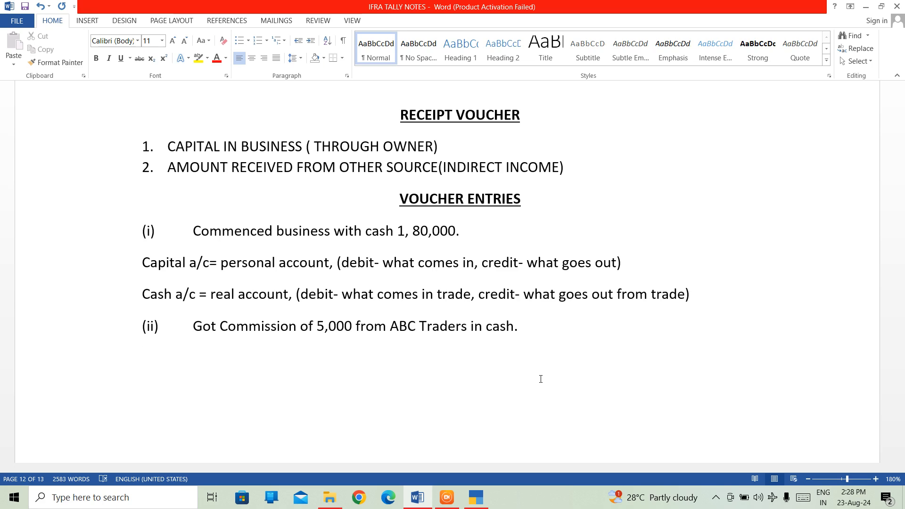
{"action": "key", "text": "Return"}
{"action": "type", "text": "comm"}
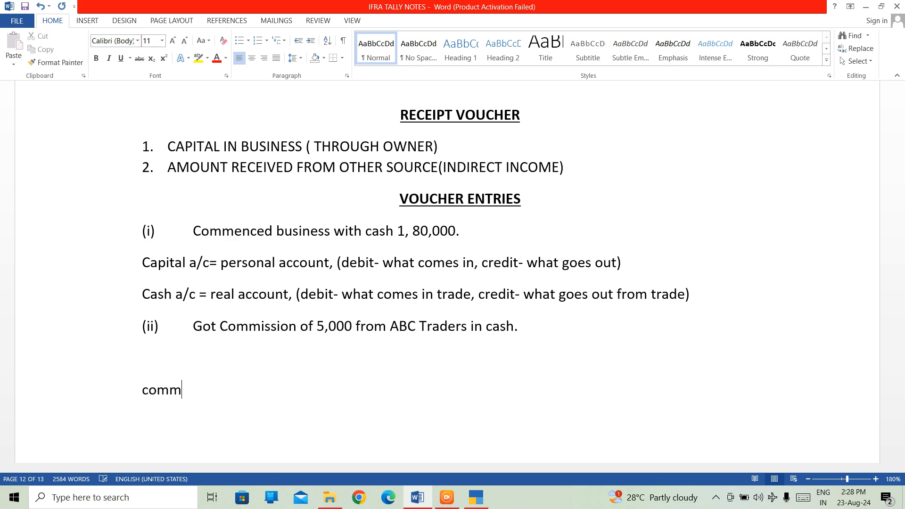
{"action": "type", "text": "ission a"}
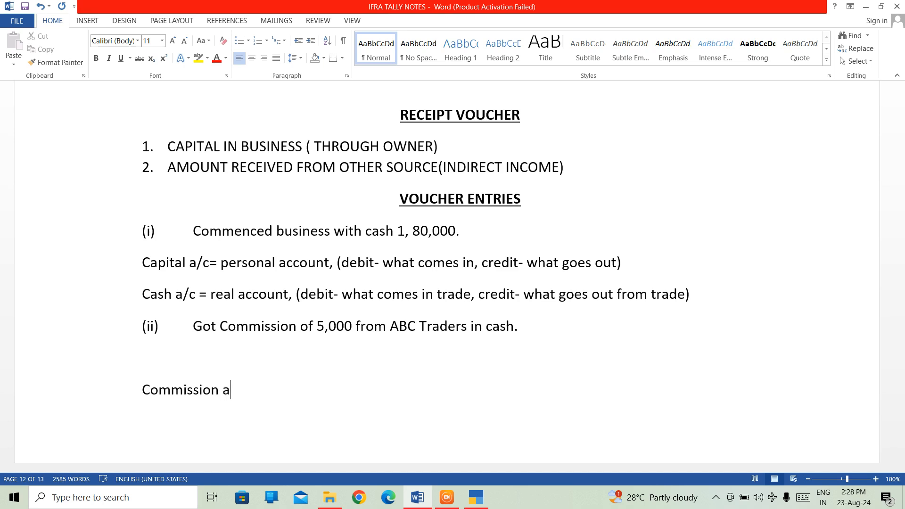
{"action": "type", "text": "/c = Nominal a"}
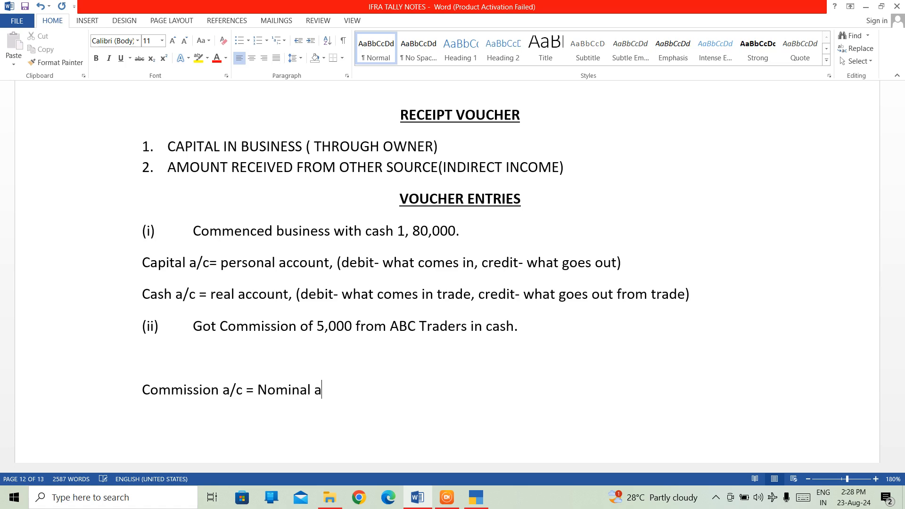
{"action": "type", "text": "ccount"}
- Write "Cash a/c =Real Account" on a new line below the Commission a/c line
{"action": "key", "text": "Return"}
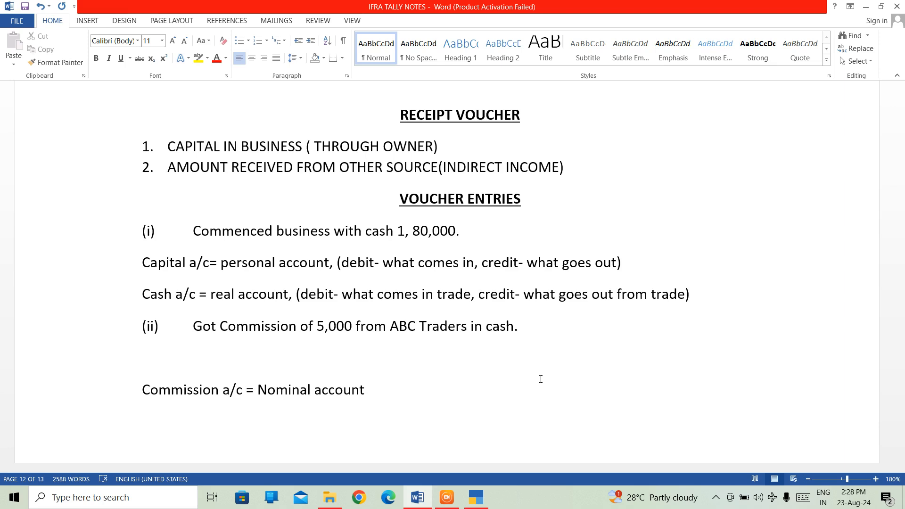
{"action": "type", "text": "Cah"}
{"action": "key", "text": "BackSpace"}
{"action": "type", "text": "sh a/c"}
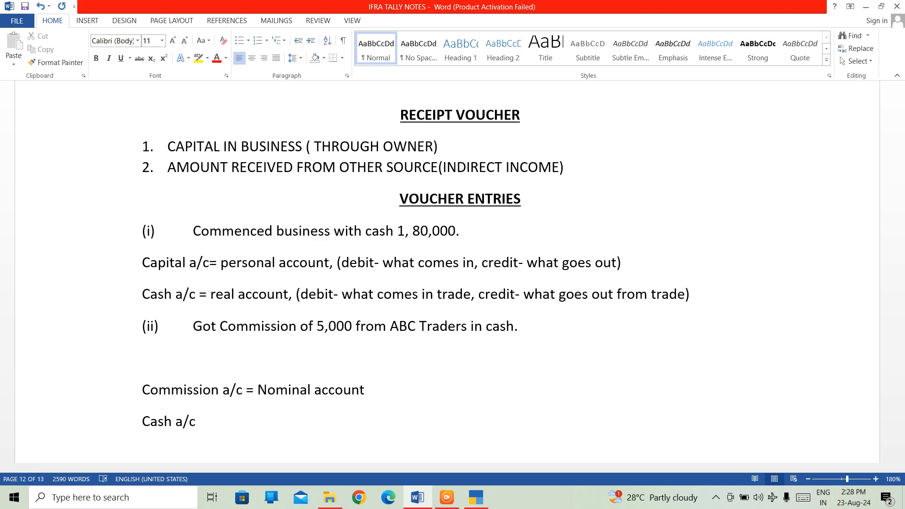
{"action": "type", "text": " =Re"}
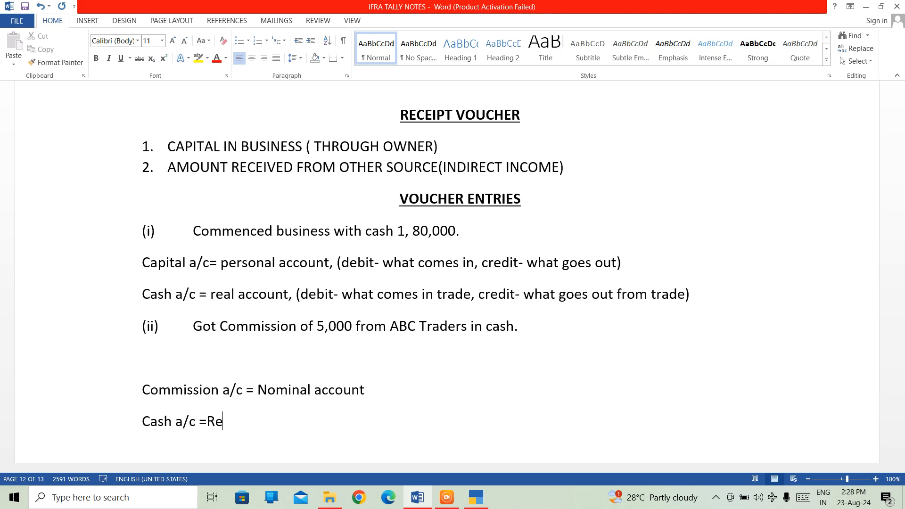
{"action": "type", "text": "al Account"}
- Append ", (debit- all expenses & losses, credit- all gains & profit)" to the end of the Commission a/c line
{"action": "key", "text": "Up"}
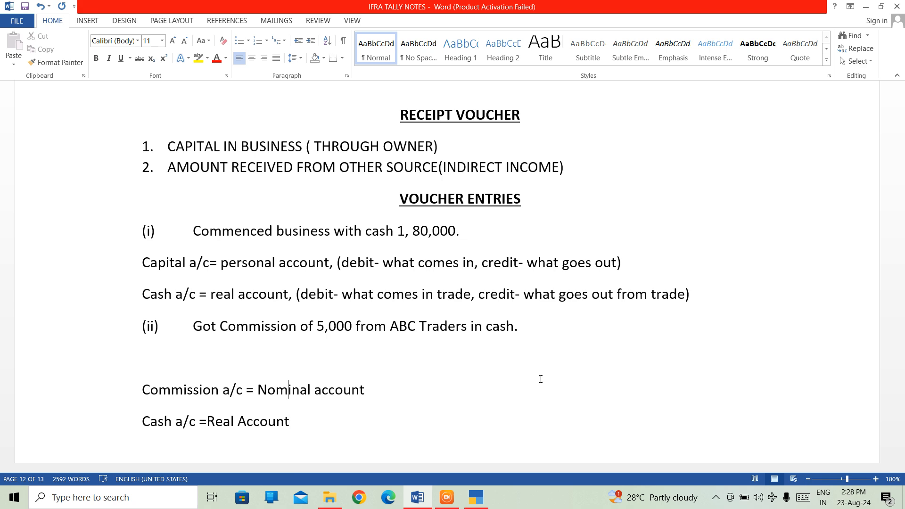
{"action": "key", "text": "Right"}
{"action": "key", "text": "Right"}
{"action": "key", "text": "Right"}
{"action": "key", "text": "Right"}
{"action": "key", "text": "Right"}
{"action": "key", "text": "Right"}
{"action": "key", "text": "Right"}
{"action": "type", "text": ", ("}
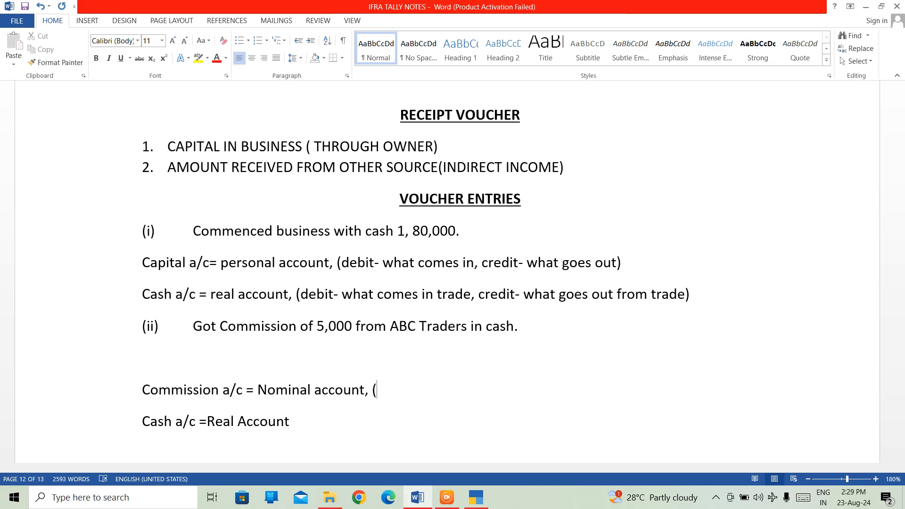
{"action": "type", "text": "debit-"}
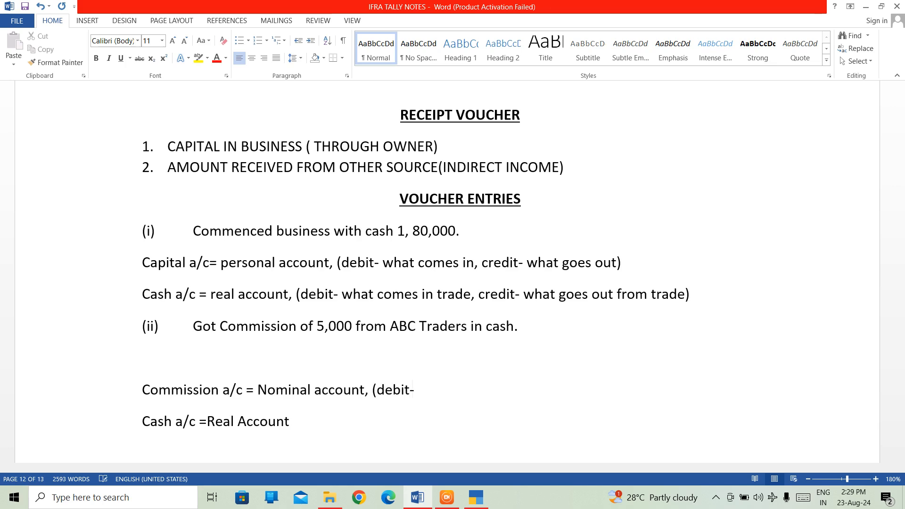
{"action": "type", "text": " all ex"}
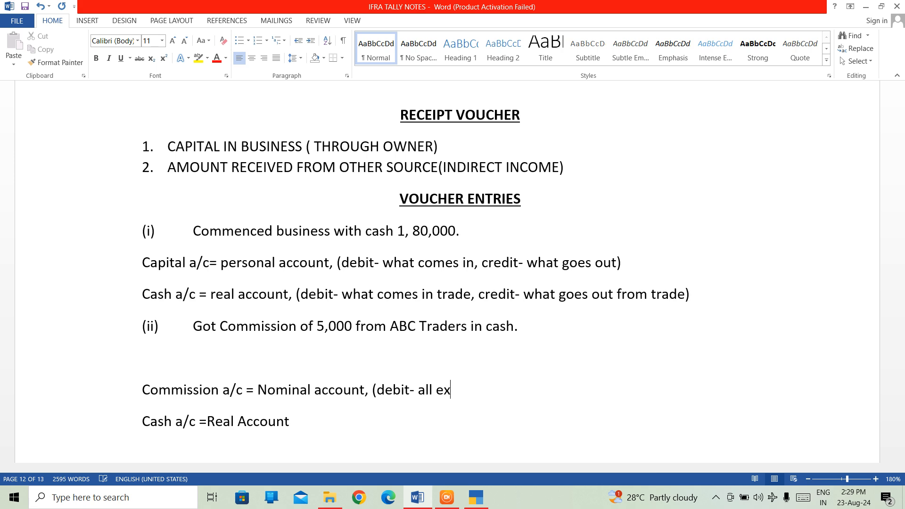
{"action": "type", "text": "penses & losse"}
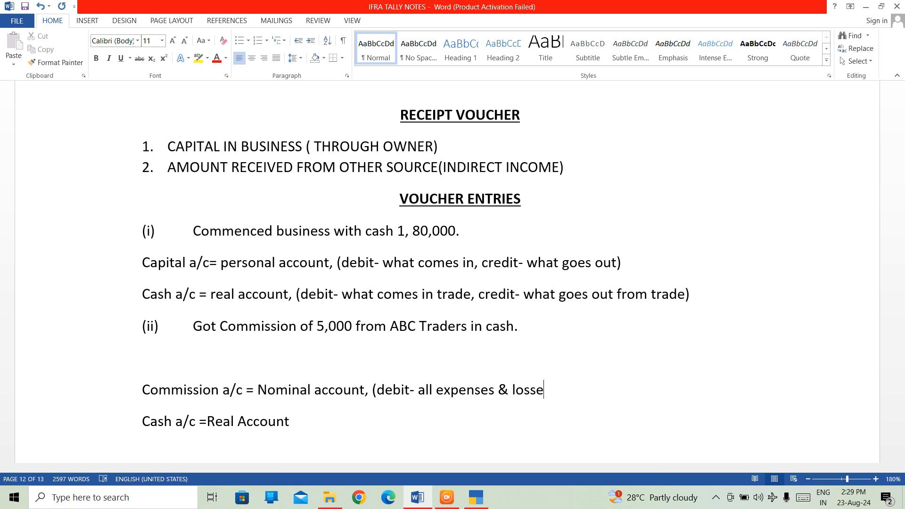
{"action": "type", "text": "s)"}
{"action": "key", "text": "BackSpace"}
{"action": "type", "text": ", credit- all gains "}
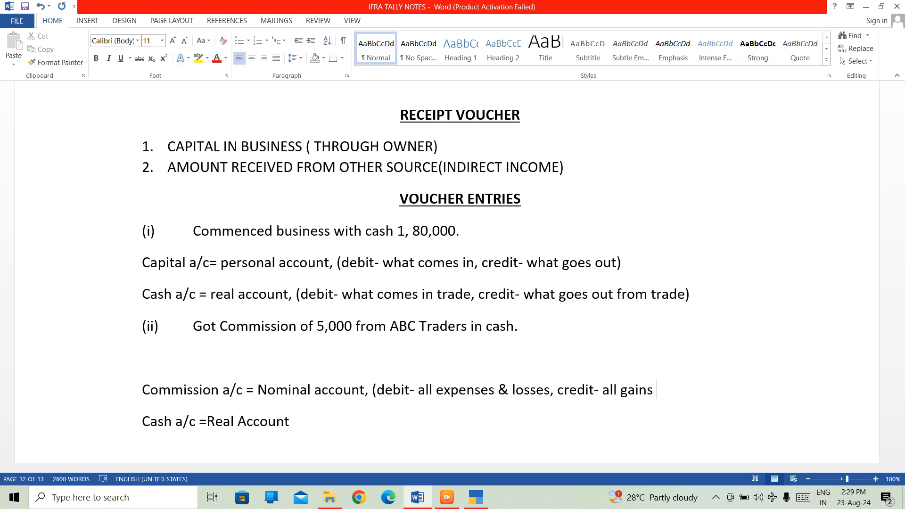
{"action": "type", "text": "& profit)"}
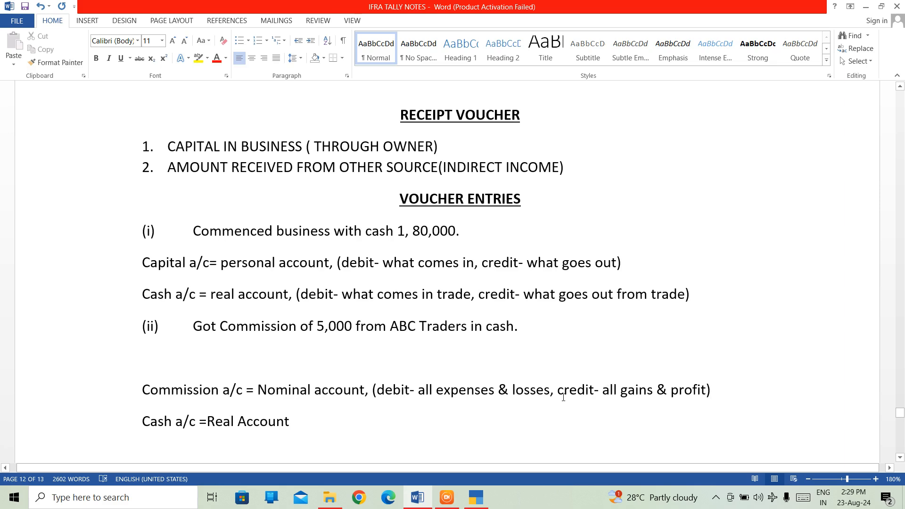
- Start the rule on entry (ii)'s Cash a/c line by adding "(debit-" after "Real Account"
{"action": "left_click", "coordinate": [298, 419]}
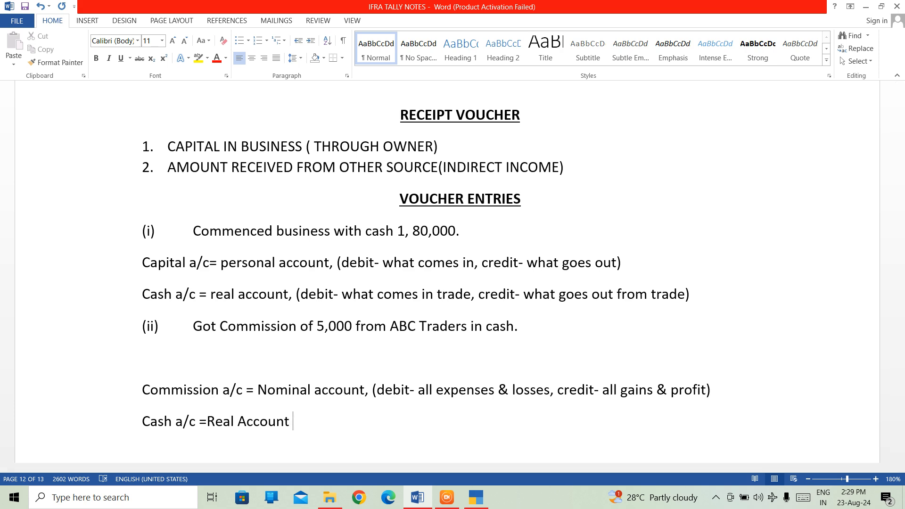
{"action": "type", "text": "(debit"}
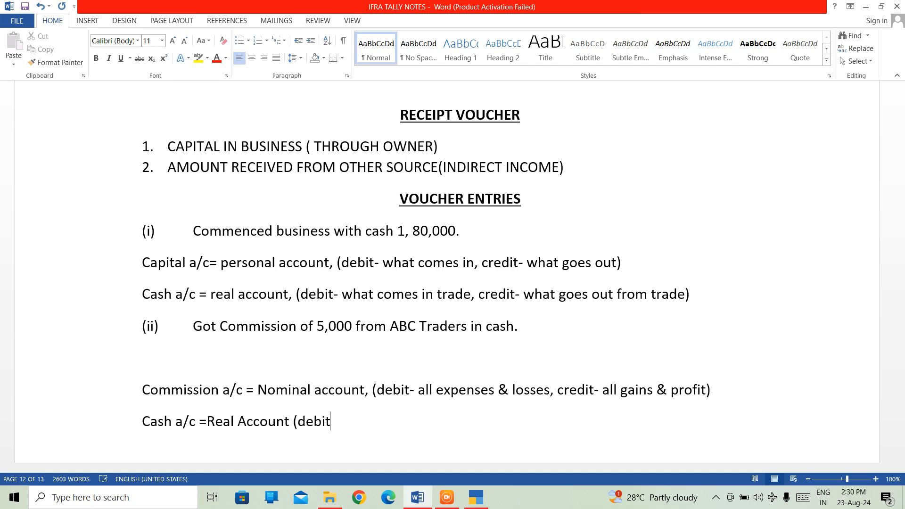
{"action": "type", "text": "-"}
- Copy "what comes in trade, credit- what goes out from trade)" from entry (i)'s Cash a/c line, leaving that line intact
{"action": "key", "text": "Up"}
{"action": "key", "text": "Up"}
{"action": "key", "text": "Up"}
{"action": "key", "text": "Up"}
{"action": "key", "text": "Right"}
{"action": "key", "text": "Return"}
{"action": "key", "text": "Right"}
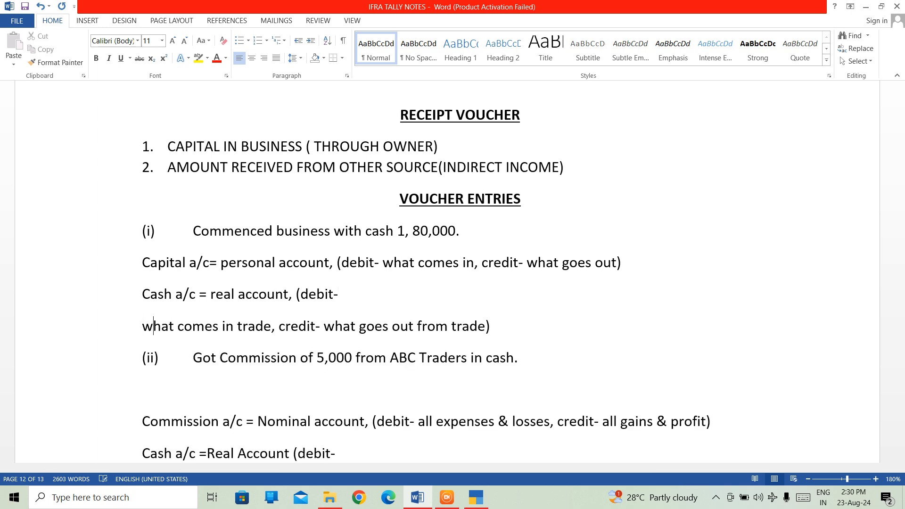
{"action": "key", "text": "ctrl+z"}
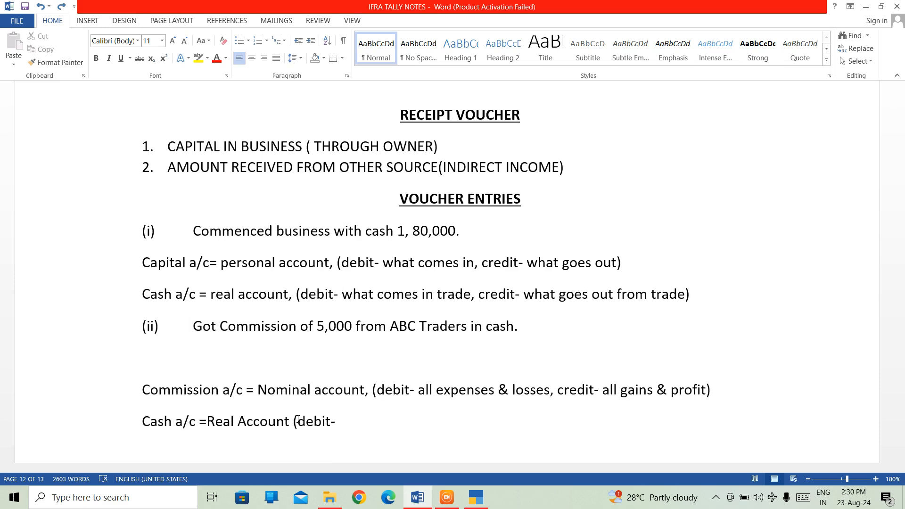
{"action": "key", "text": "shift+Right"}
{"action": "key", "text": "shift+Right"}
{"action": "key", "text": "shift+Right"}
{"action": "key", "text": "shift+Right"}
{"action": "key", "text": "shift+Right"}
{"action": "key", "text": "shift+Right"}
{"action": "key", "text": "shift+Right"}
{"action": "key", "text": "shift+Right"}
{"action": "key", "text": "shift+Right"}
{"action": "key", "text": "shift+Right"}
{"action": "key", "text": "shift+Right"}
{"action": "key", "text": "shift+Right"}
{"action": "key", "text": "shift+Right"}
{"action": "key", "text": "shift+Right"}
{"action": "key", "text": "shift+Right"}
{"action": "key", "text": "shift+Right"}
{"action": "key", "text": "shift+Right"}
{"action": "key", "text": "shift+Right"}
{"action": "key", "text": "shift+Right"}
{"action": "key", "text": "shift+Right"}
{"action": "key", "text": "shift+Right"}
{"action": "key", "text": "shift+Right"}
{"action": "key", "text": "shift+Right"}
{"action": "key", "text": "shift+Right"}
{"action": "key", "text": "shift+Right"}
{"action": "key", "text": "shift+Right"}
{"action": "key", "text": "shift+Right"}
{"action": "key", "text": "shift+Right"}
{"action": "key", "text": "shift+Right"}
{"action": "key", "text": "shift+Right"}
{"action": "key", "text": "shift+Right"}
{"action": "key", "text": "shift+Right"}
{"action": "key", "text": "shift+Right"}
{"action": "key", "text": "shift+Right"}
{"action": "key", "text": "shift+Right"}
{"action": "key", "text": "shift+Right"}
{"action": "key", "text": "shift+Right"}
{"action": "key", "text": "shift+Right"}
{"action": "key", "text": "shift+Right"}
{"action": "key", "text": "shift+Right"}
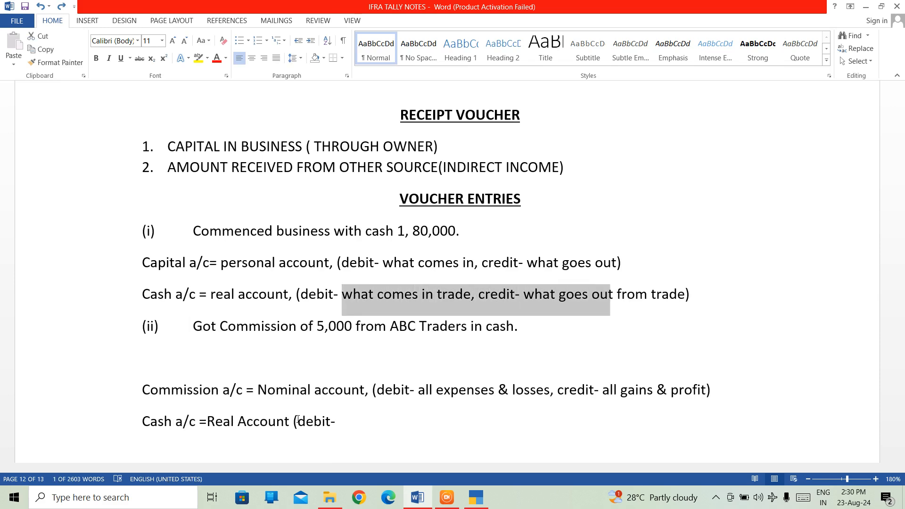
{"action": "key", "text": "shift+Right"}
{"action": "key", "text": "shift+Right"}
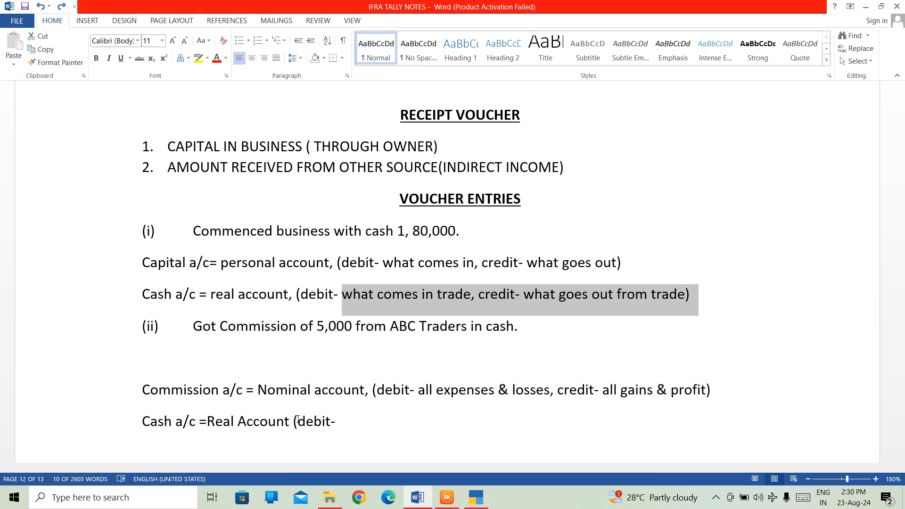
{"action": "key", "text": "shift+Left"}
{"action": "key", "text": "super+space"}
{"action": "key", "text": "ctrl+c"}
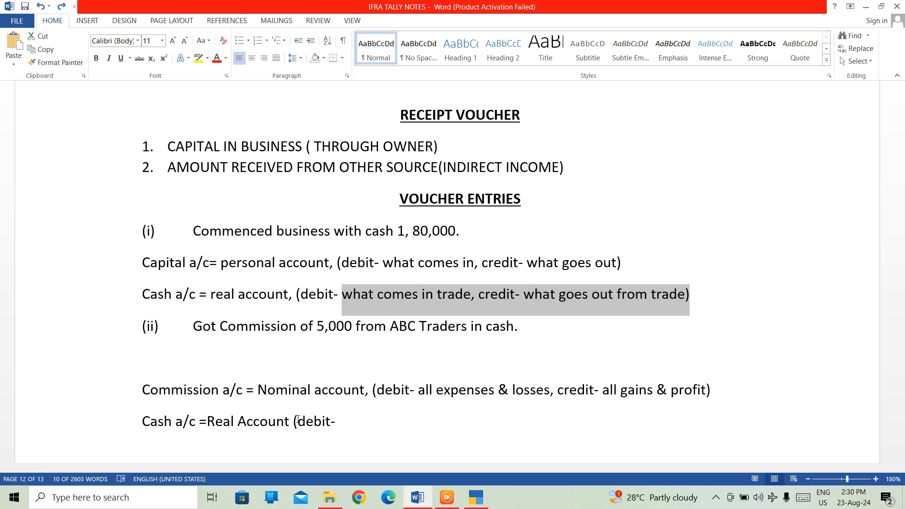
- Paste the copied real account rule after "(debit-" on entry (ii)'s Cash a/c line, keeping the Commission a/c line's wording intact
{"action": "key", "text": "Down"}
{"action": "key", "text": "Down"}
{"action": "key", "text": "Down"}
{"action": "key", "text": "Right"}
{"action": "key", "text": "Right"}
{"action": "key", "text": "Right"}
{"action": "key", "text": "Right"}
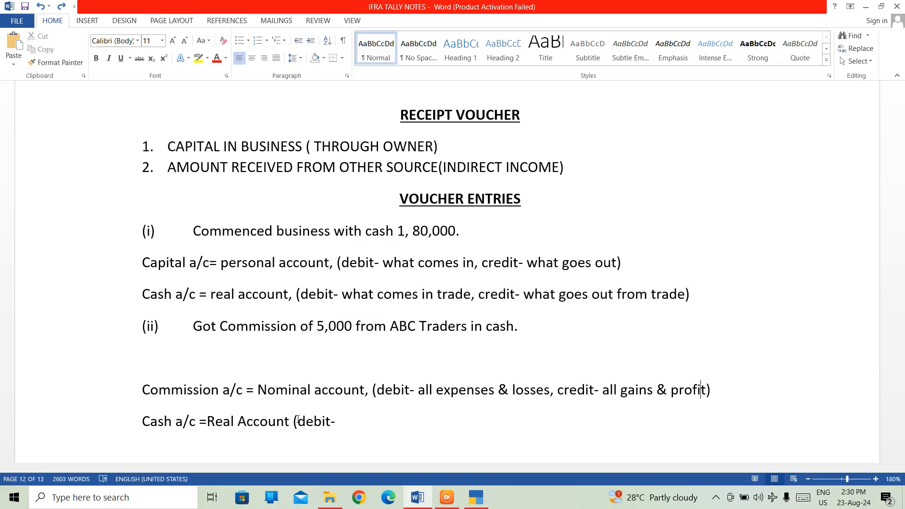
{"action": "key", "text": "BackSpace"}
{"action": "key", "text": "BackSpace"}
{"action": "key", "text": "BackSpace"}
{"action": "type", "text": "fit"}
{"action": "key", "text": "Down"}
{"action": "key", "text": "ctrl+v"}
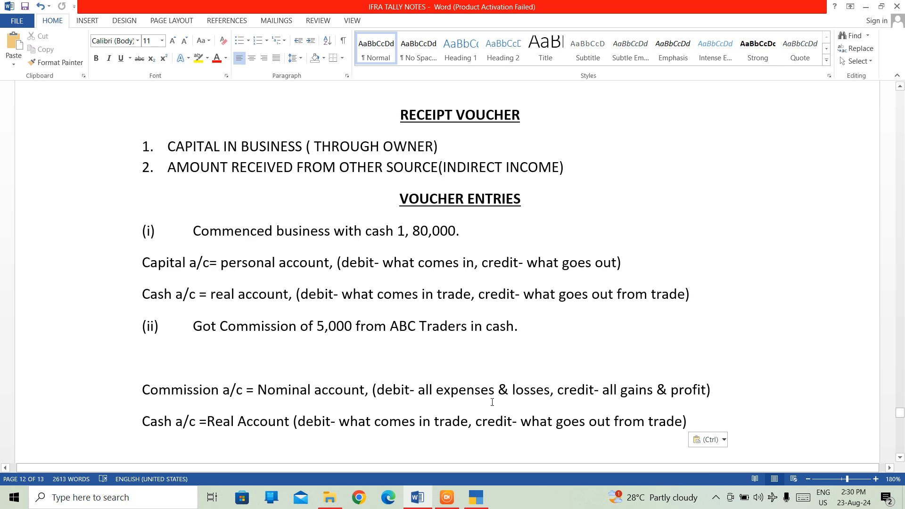
- Switch to TallyPrime, close the open receipt voucher and reopen voucher entry with a blank receipt
{"action": "double_click", "coordinate": [558, 391]}
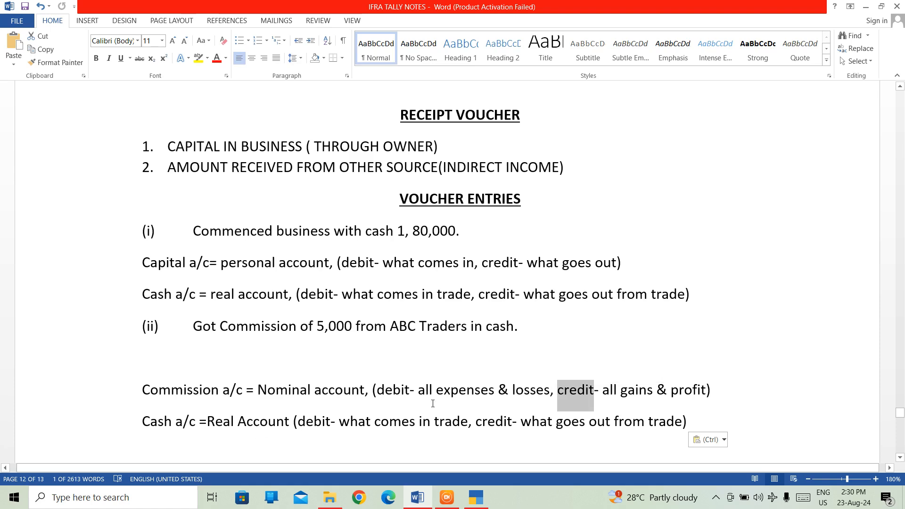
{"action": "left_click", "coordinate": [316, 427]}
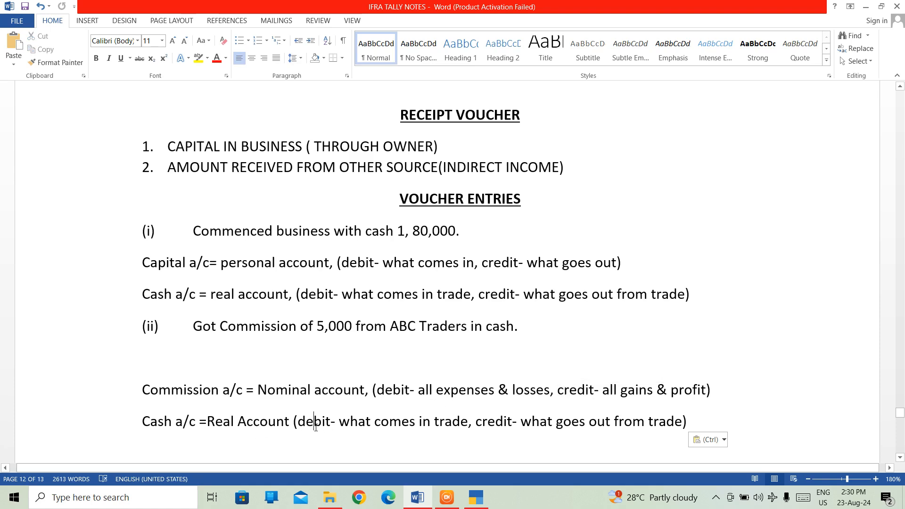
{"action": "left_click", "coordinate": [475, 498]}
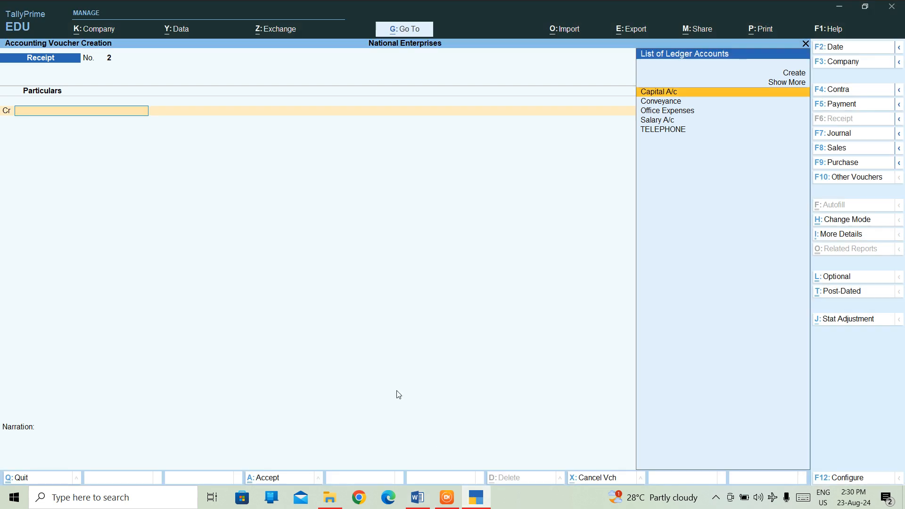
{"action": "key", "text": "Escape"}
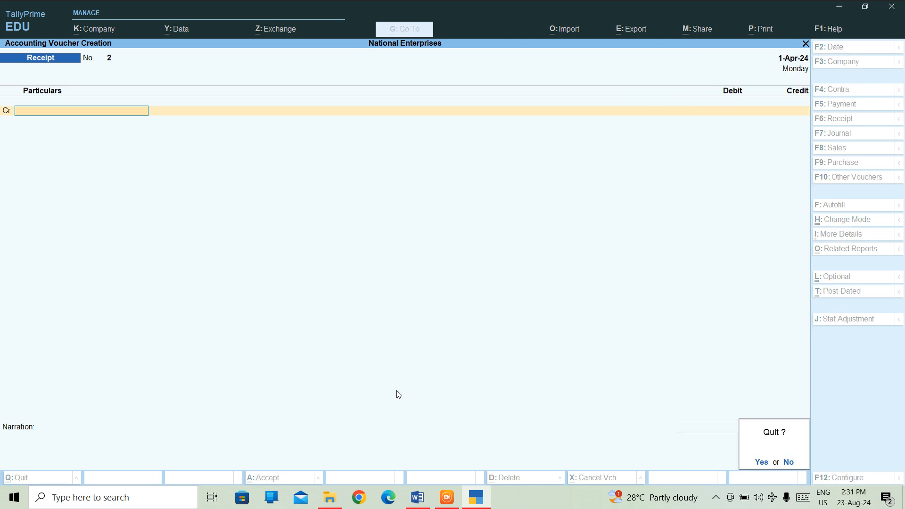
{"action": "key", "text": "Return"}
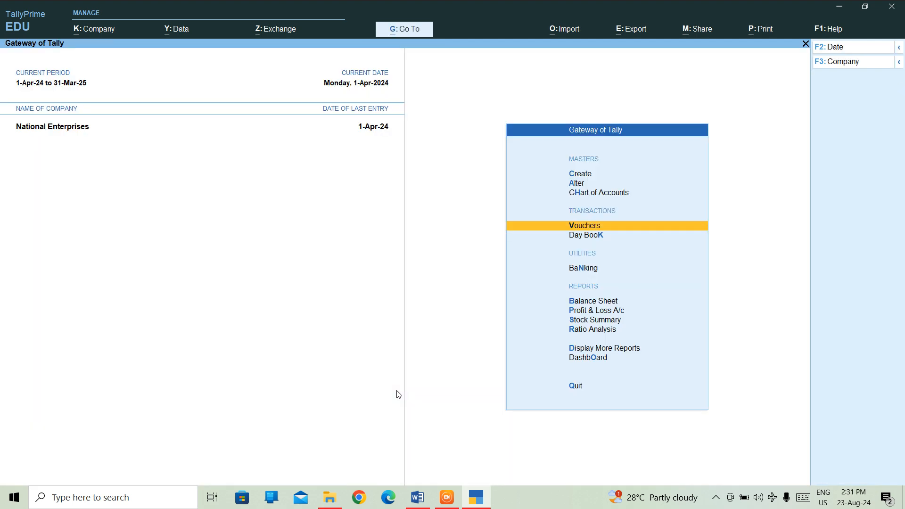
{"action": "key", "text": "Return"}
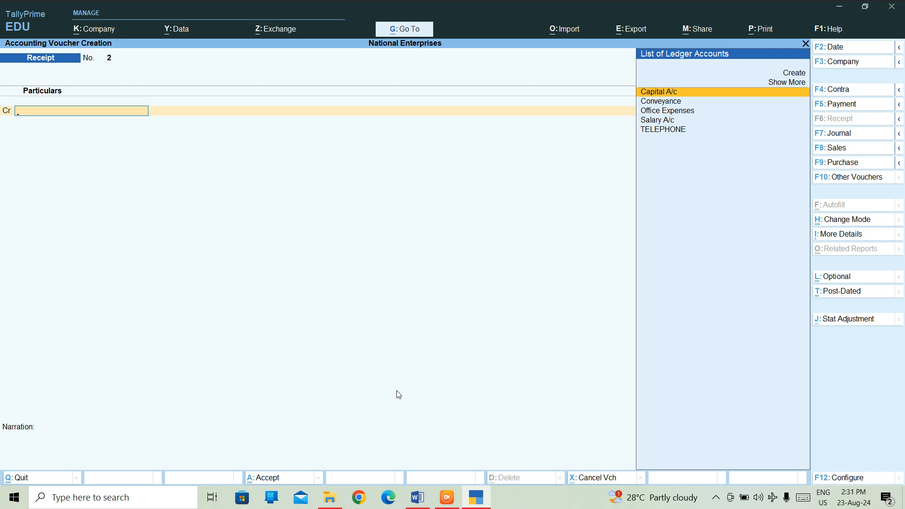
- Start a new ledger from the receipt's credit line and name it Commission A/c
{"action": "type", "text": "com"}
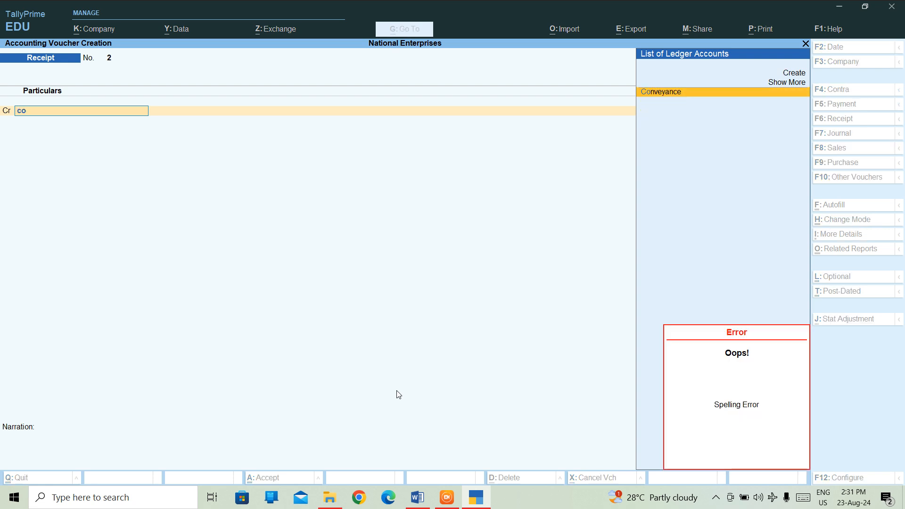
{"action": "key", "text": "alt+c"}
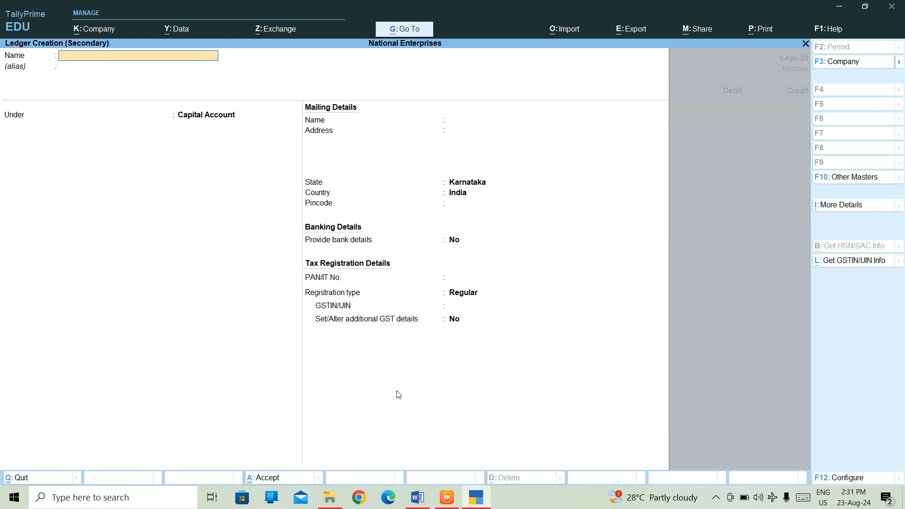
{"action": "type", "text": "Commission A/c"}
{"action": "key", "text": "Return"}
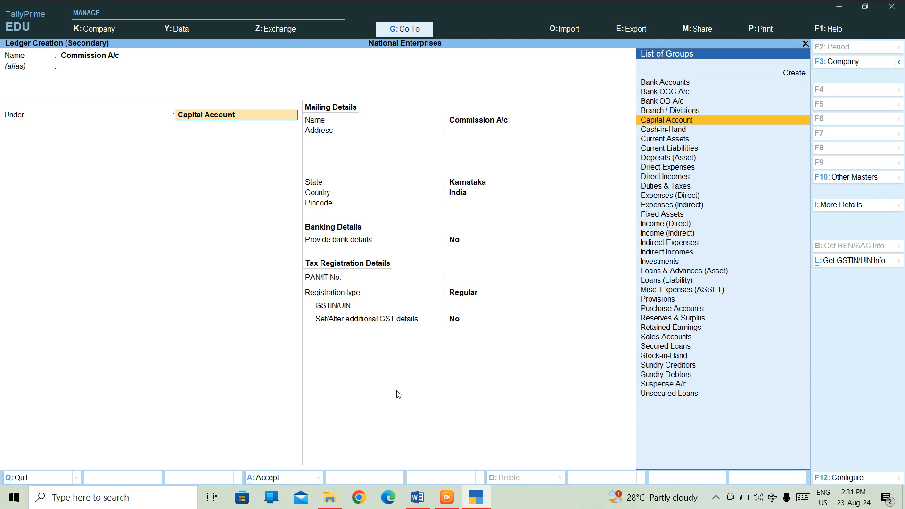
- Place the Commission A/c ledger under Indirect Incomes and save it with the other settings at their defaults
{"action": "key", "text": "Down"}
{"action": "key", "text": "Down"}
{"action": "key", "text": "Down"}
{"action": "key", "text": "Down"}
{"action": "key", "text": "Down"}
{"action": "key", "text": "Down"}
{"action": "key", "text": "Down"}
{"action": "key", "text": "Down"}
{"action": "key", "text": "Down"}
{"action": "key", "text": "Down"}
{"action": "key", "text": "Down"}
{"action": "key", "text": "Down"}
{"action": "key", "text": "Down"}
{"action": "key", "text": "Down"}
{"action": "key", "text": "Down"}
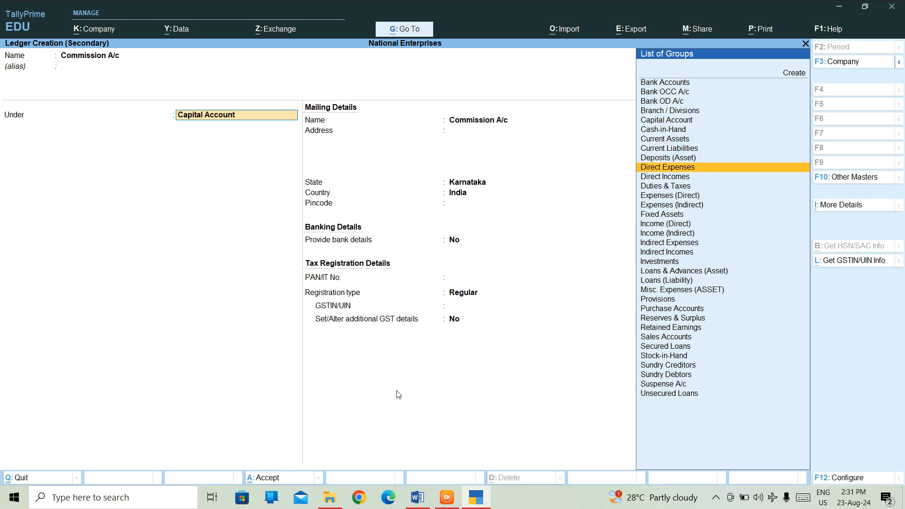
{"action": "key", "text": "Up"}
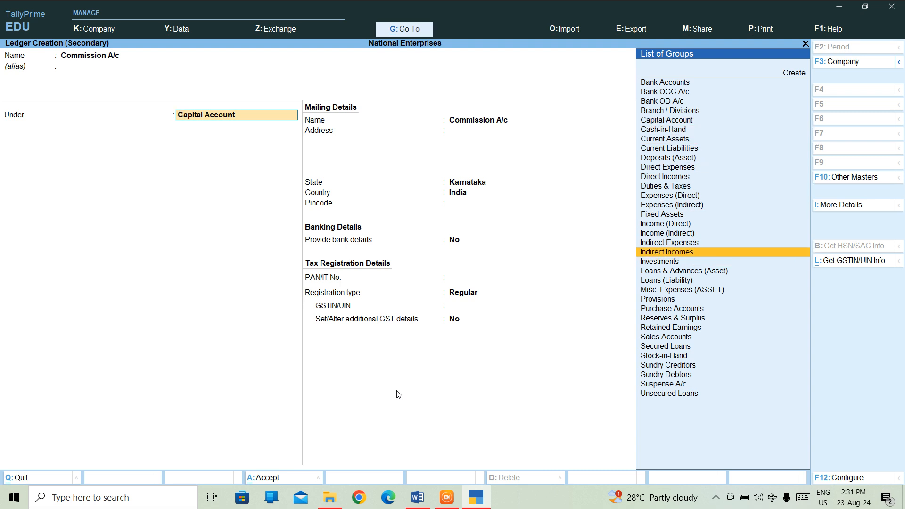
{"action": "key", "text": "Return"}
{"action": "key", "text": "Return"}
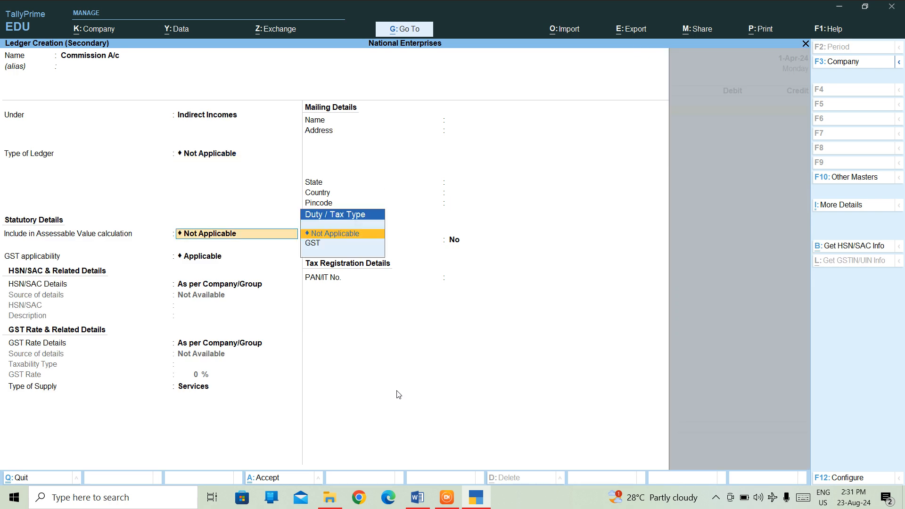
{"action": "key", "text": "ctrl+a"}
{"action": "key", "text": "Return"}
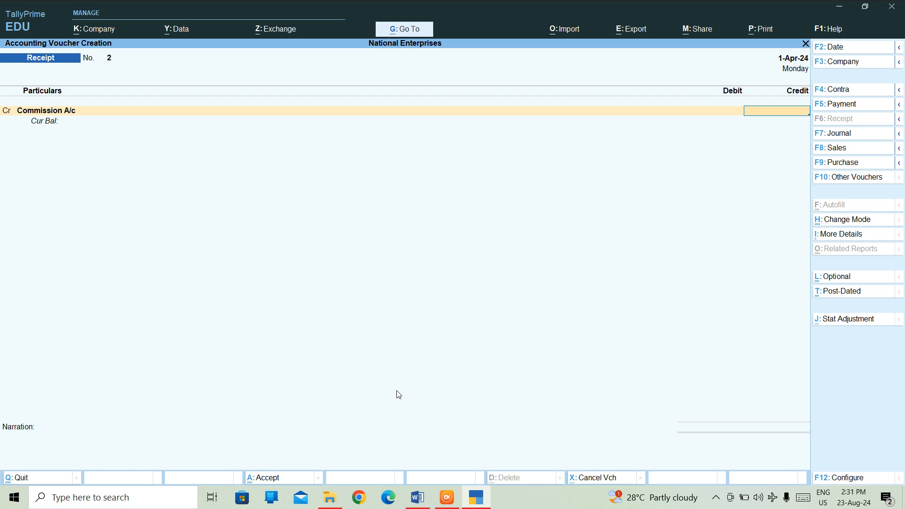
- Credit Commission A/c with 5,000 in the receipt voucher
{"action": "type", "text": "5000"}
{"action": "key", "text": "Return"}
{"action": "key", "text": "Return"}
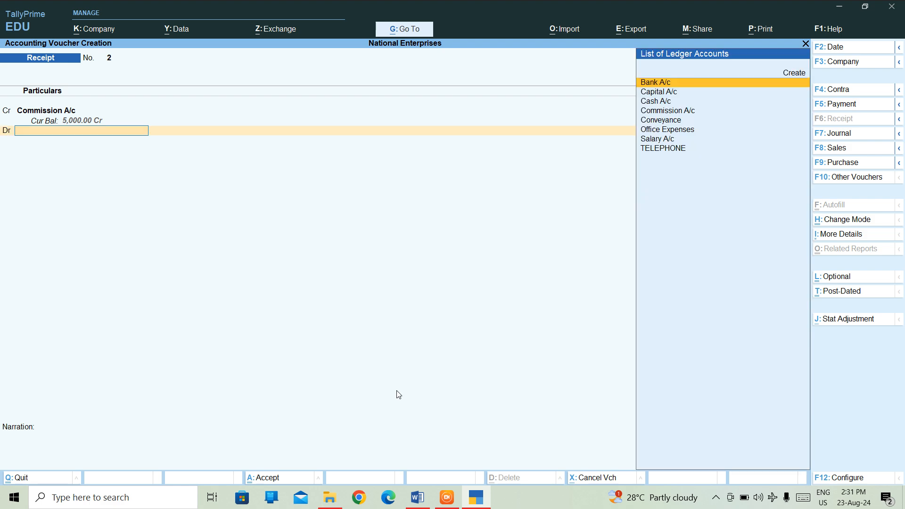
- Debit Cash A/c with 5,000, leave the narration empty and save the receipt voucher
{"action": "type", "text": "C"}
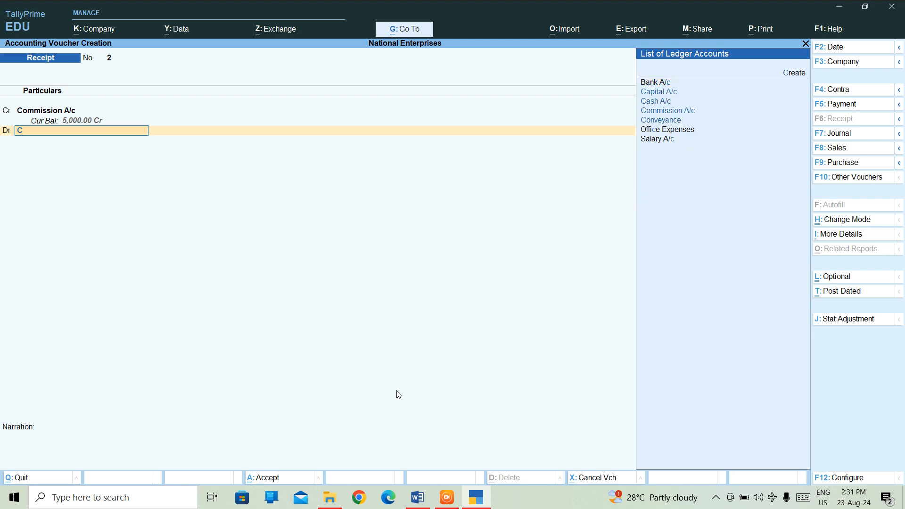
{"action": "type", "text": "as"}
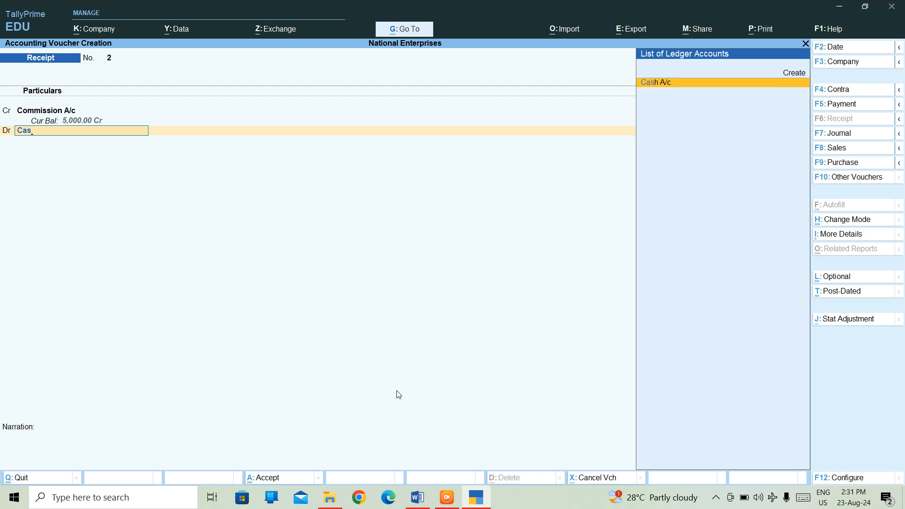
{"action": "key", "text": "Return"}
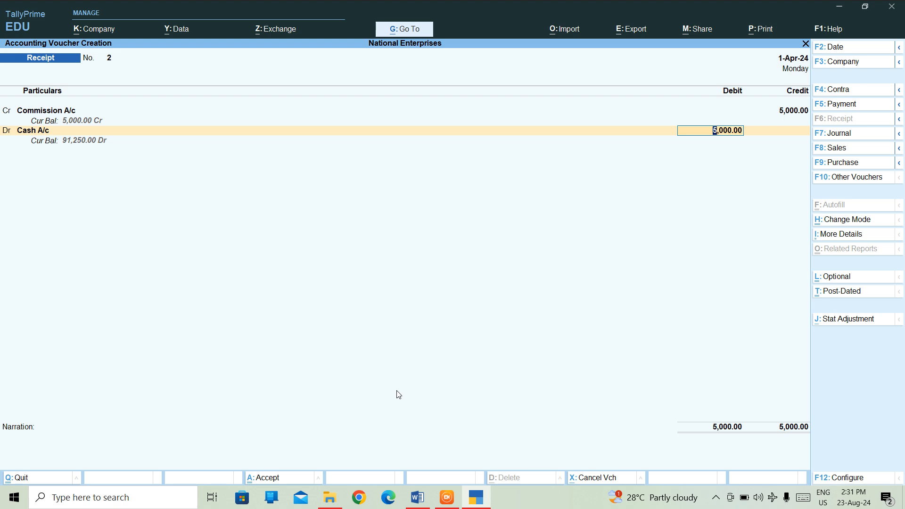
{"action": "key", "text": "Return"}
{"action": "key", "text": "Return"}
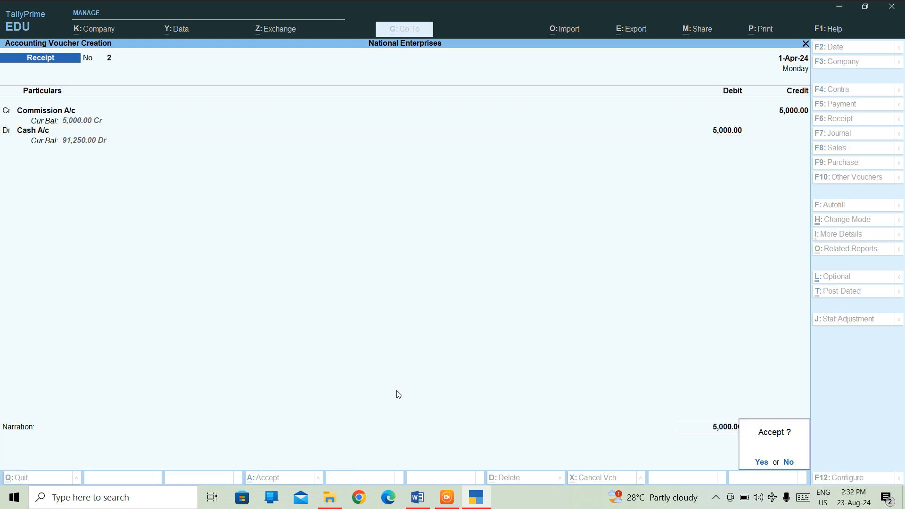
{"action": "key", "text": "Escape"}
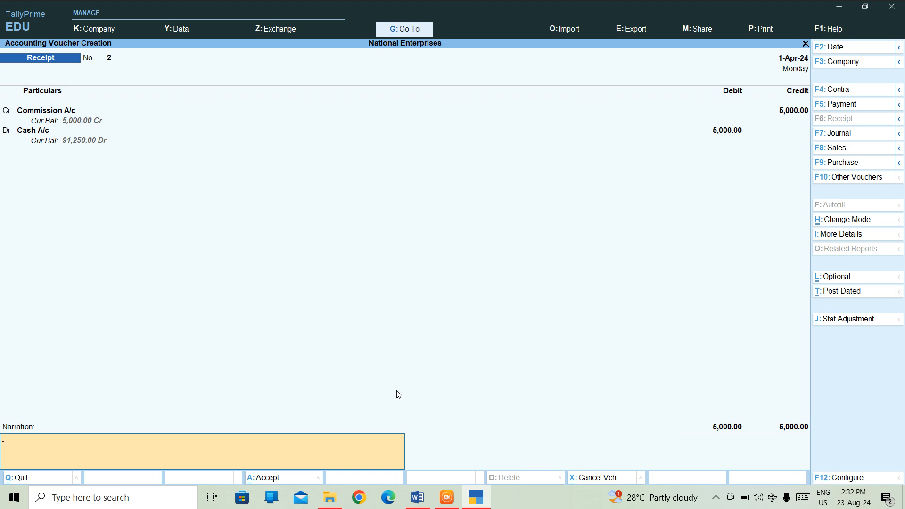
{"action": "key", "text": "ctrl"}
{"action": "key", "text": "ctrl+a"}
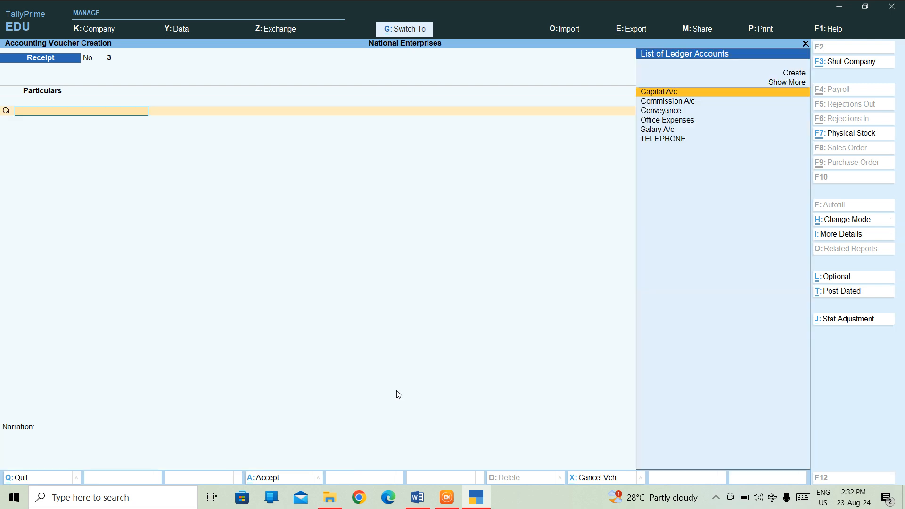
{"action": "key", "text": "Escape"}
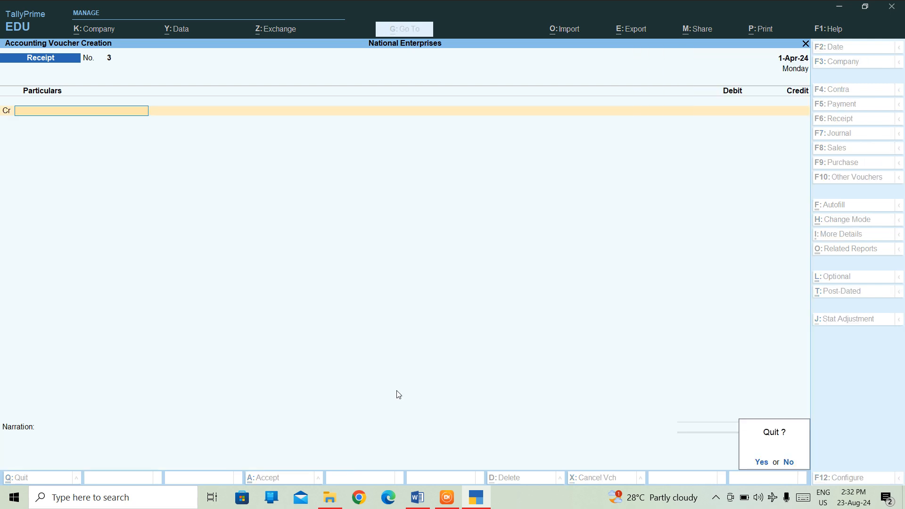
{"action": "key", "text": "y"}
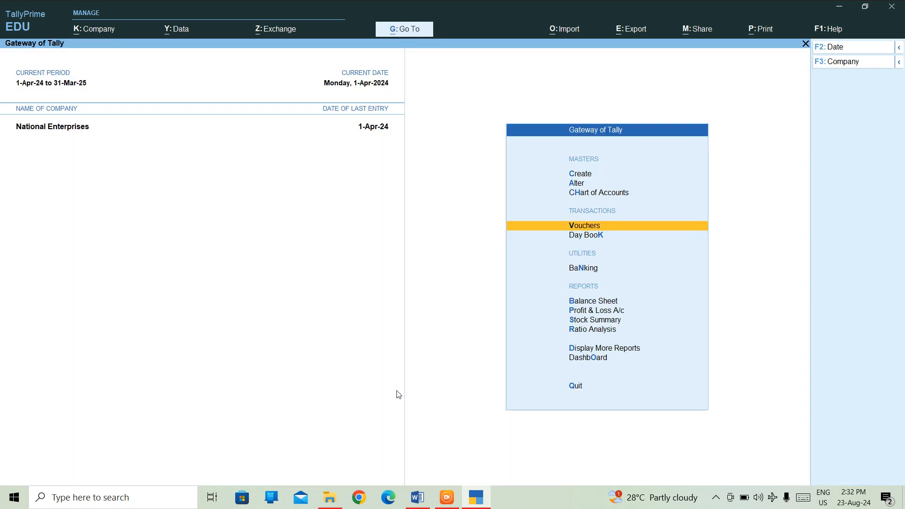
{"action": "key", "text": "Down"}
{"action": "key", "text": "Down"}
{"action": "key", "text": "Down"}
{"action": "key", "text": "Down"}
{"action": "key", "text": "Down"}
{"action": "key", "text": "Down"}
{"action": "key", "text": "Down"}
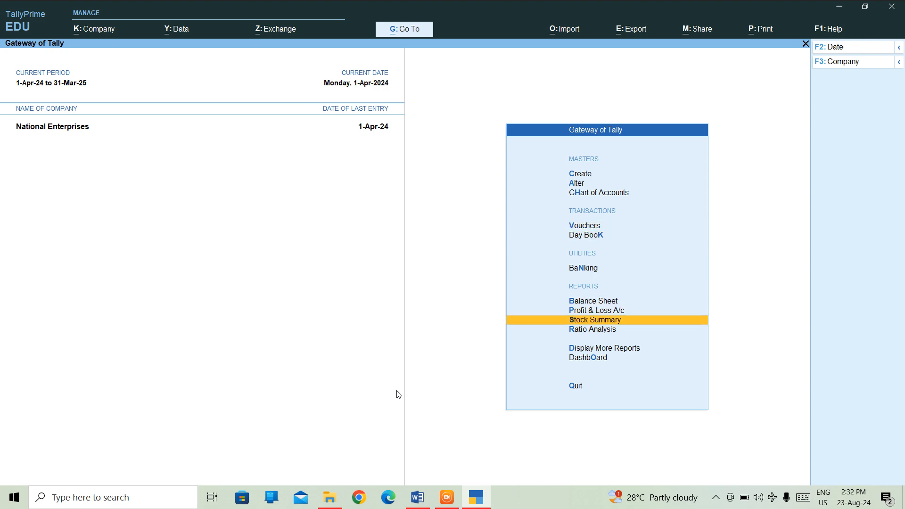
{"action": "key", "text": "Up"}
{"action": "key", "text": "Up"}
{"action": "key", "text": "Up"}
{"action": "key", "text": "Up"}
{"action": "key", "text": "Up"}
{"action": "key", "text": "Up"}
{"action": "key", "text": "Up"}
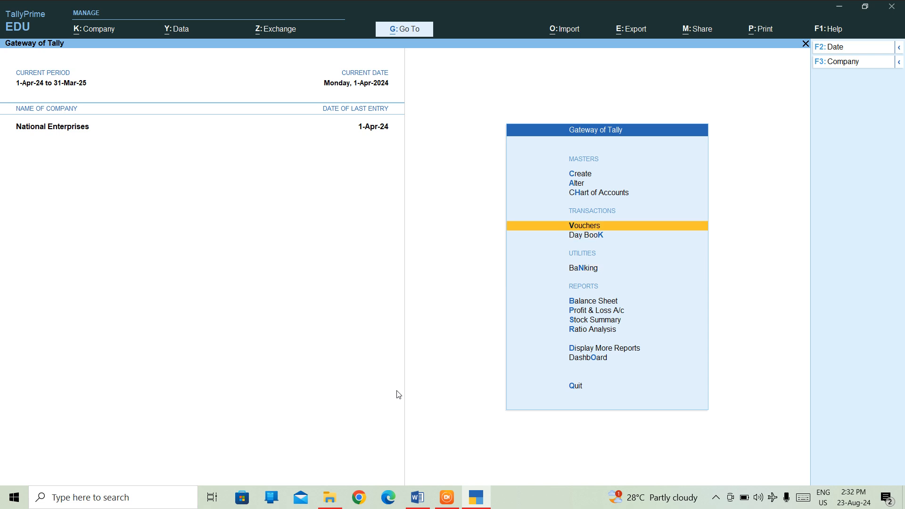
- Reopen voucher entry, look back through the saved commission receipt, capital receipt and bank payment vouchers, and return to a blank receipt
{"action": "key", "text": "Return"}
{"action": "key", "text": "Up"}
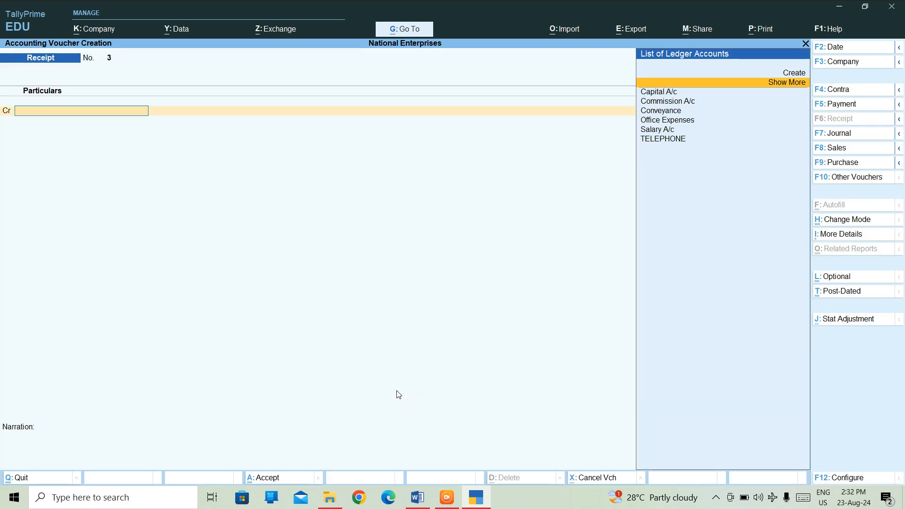
{"action": "key", "text": "Page_Up"}
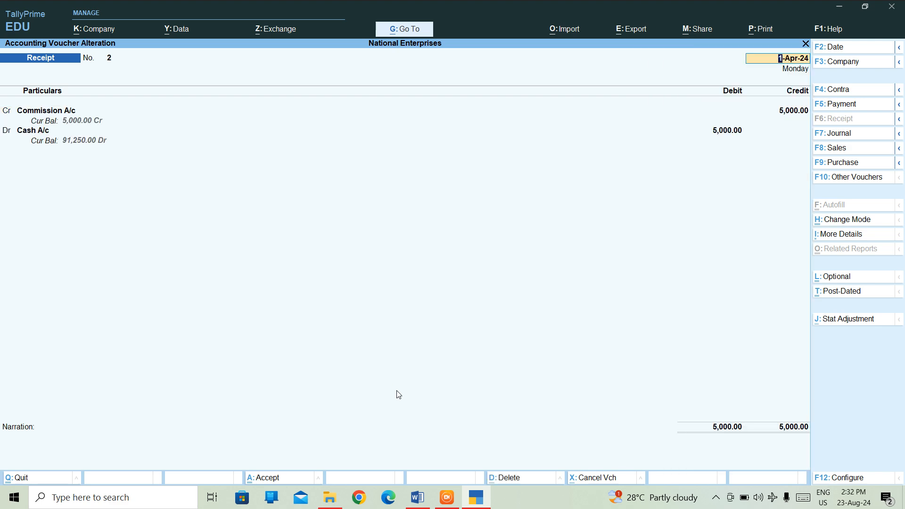
{"action": "key", "text": "Page_Up"}
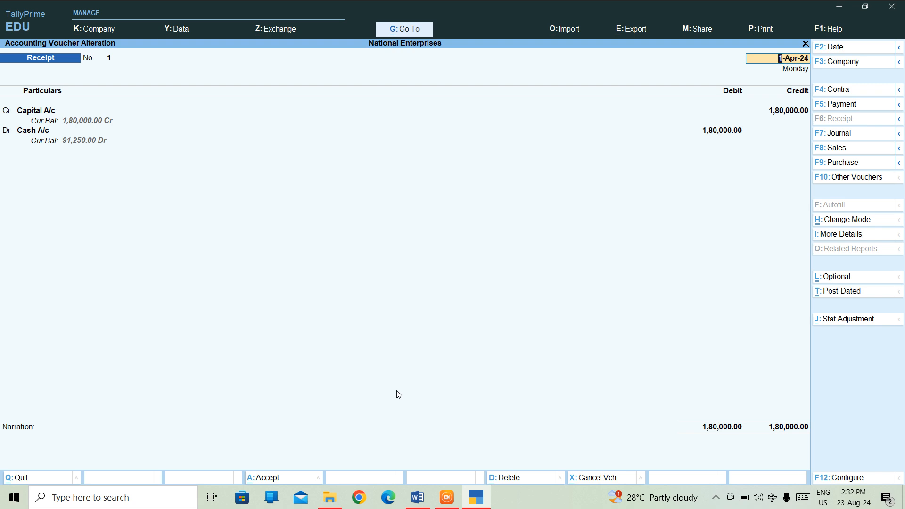
{"action": "key", "text": "Page_Up"}
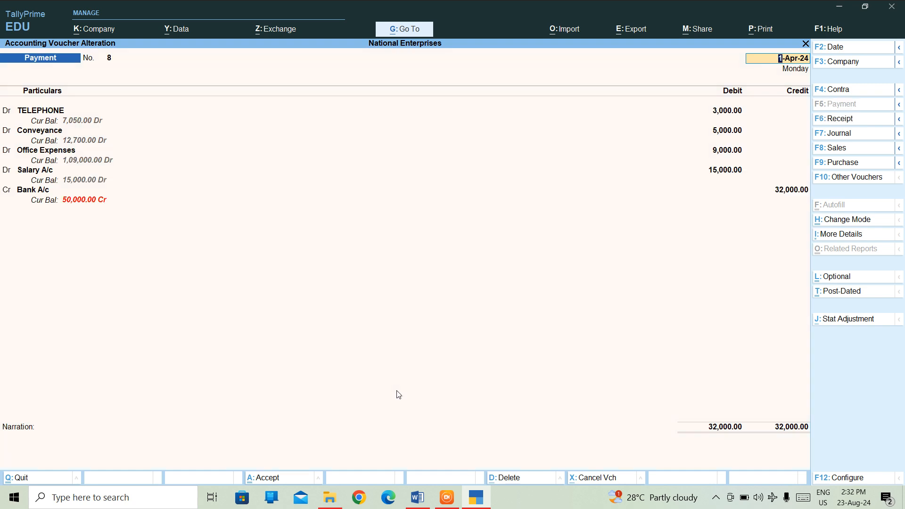
{"action": "key", "text": "Page_Down"}
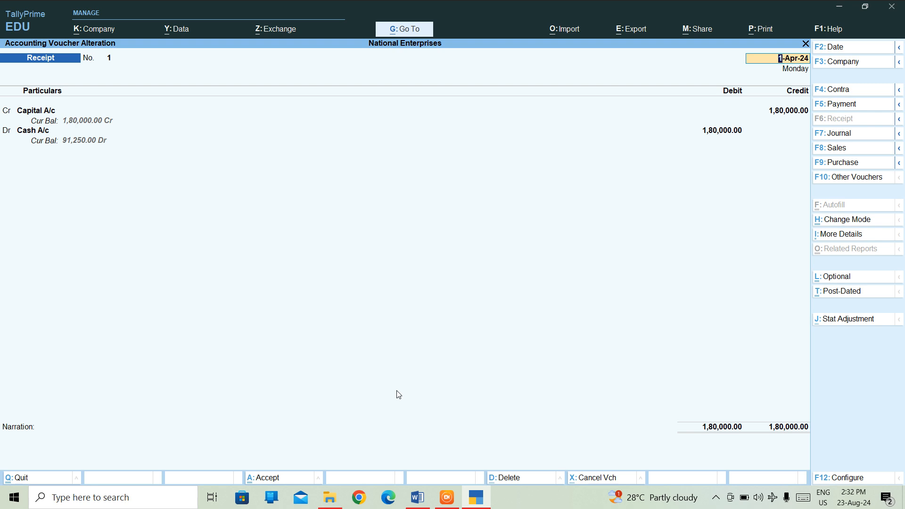
{"action": "key", "text": "Page_Down"}
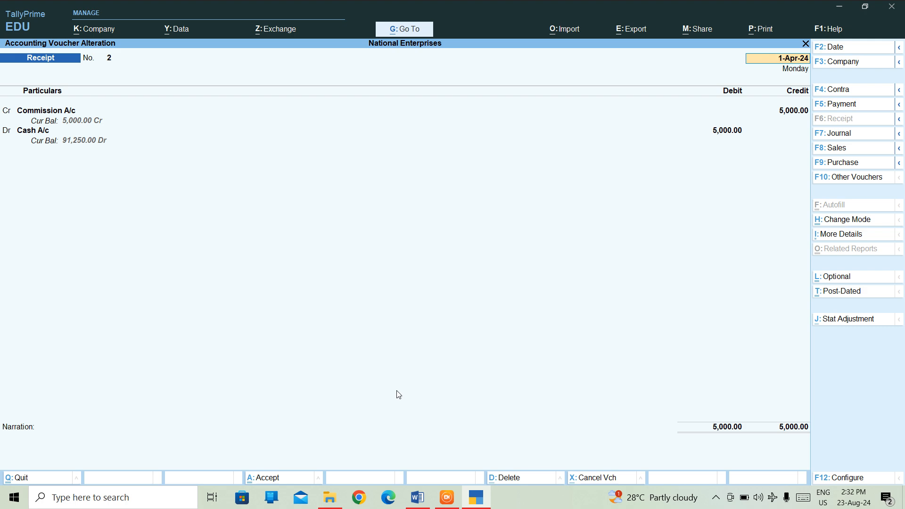
{"action": "key", "text": "ctrl"}
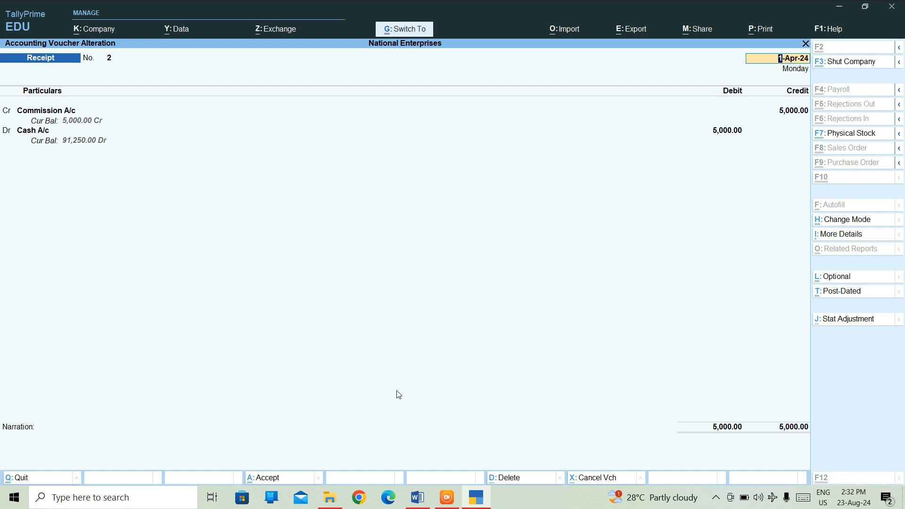
{"action": "key", "text": "ctrl+a"}
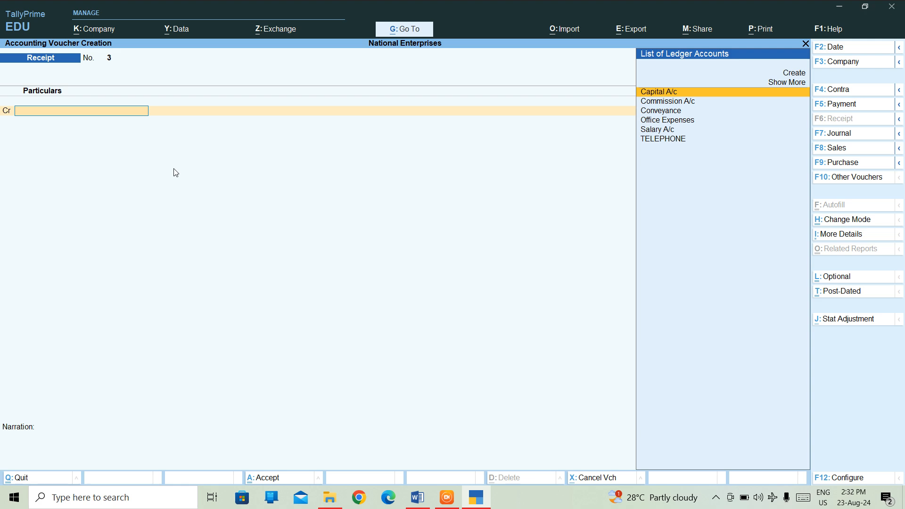
- Look back through the saved commission and capital receipt vouchers, accept the capital receipt without changes and leave voucher entry
{"action": "key", "text": "Page_Up"}
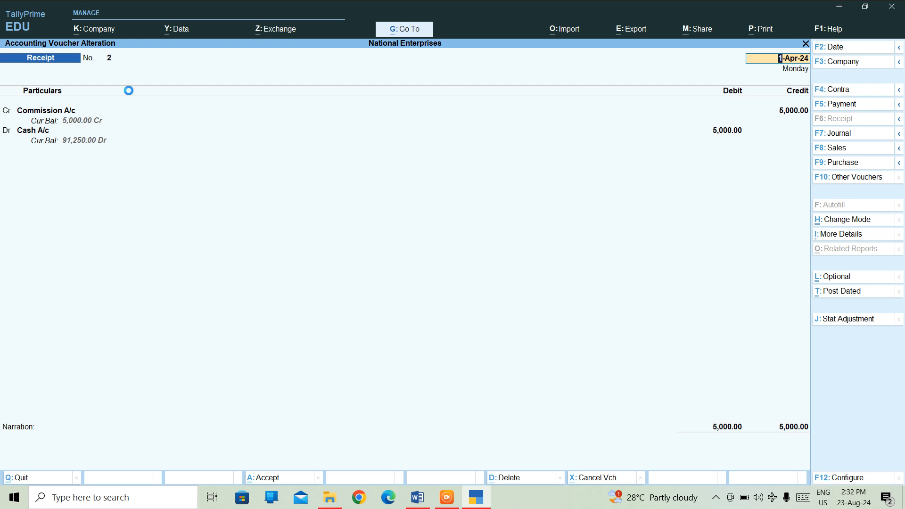
{"action": "key", "text": "Page_Up"}
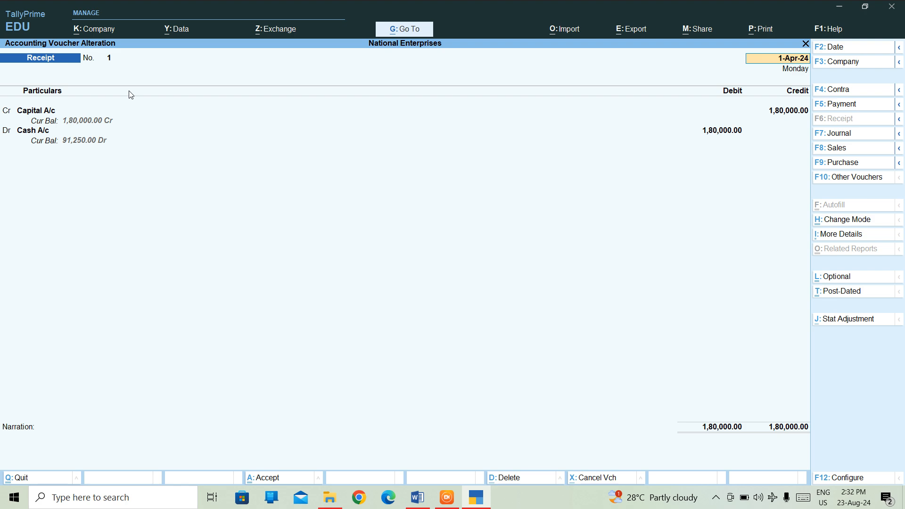
{"action": "key", "text": "ctrl"}
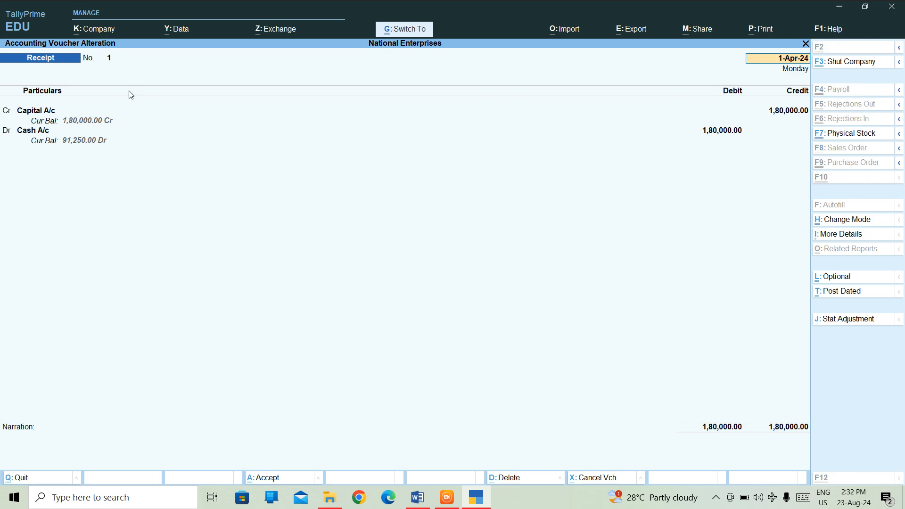
{"action": "key", "text": "ctrl+a"}
{"action": "key", "text": "Escape"}
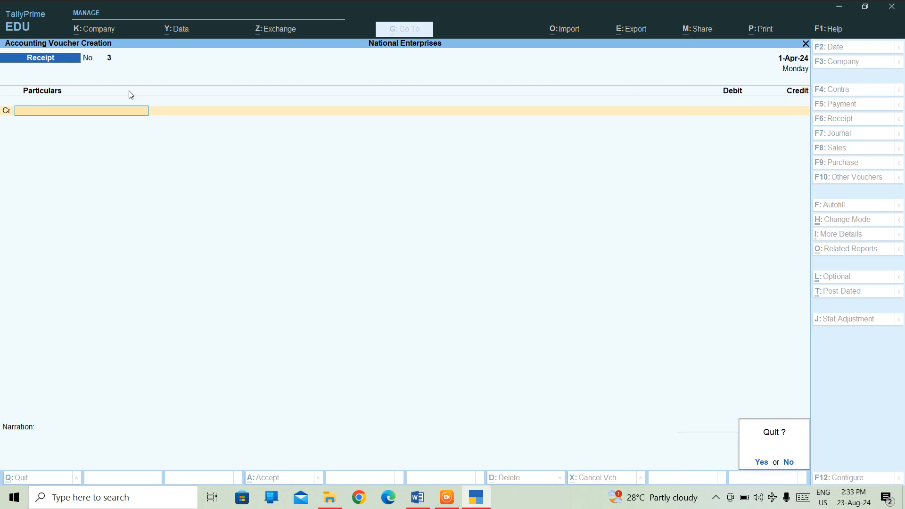
{"action": "key", "text": "y"}
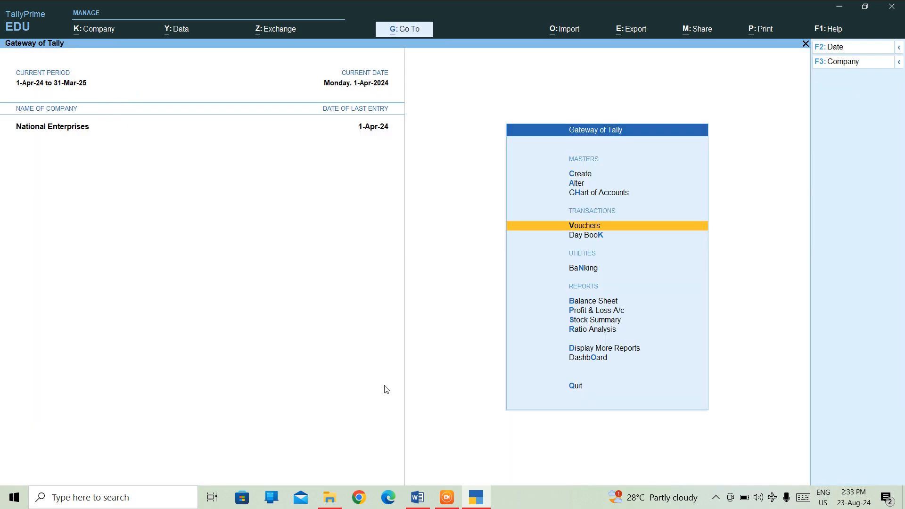
- Switch to the Word notes, extend the RECEIPT VOUCHER heading with "– F6" and save the document
{"action": "left_click", "coordinate": [418, 498]}
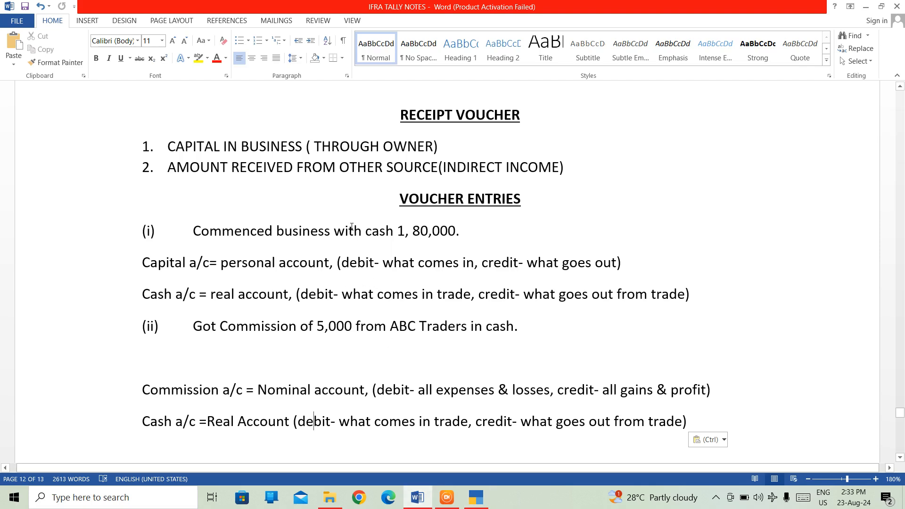
{"action": "left_click", "coordinate": [547, 115]}
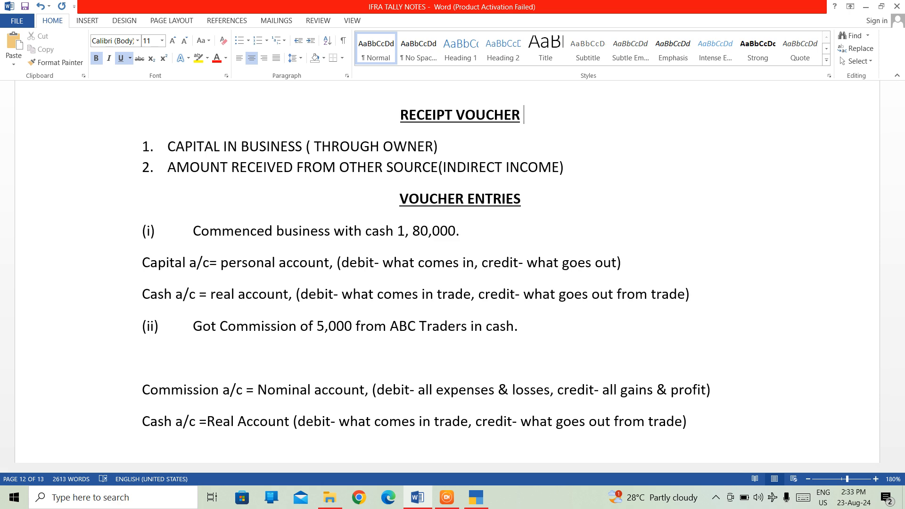
{"action": "type", "text": "- f"}
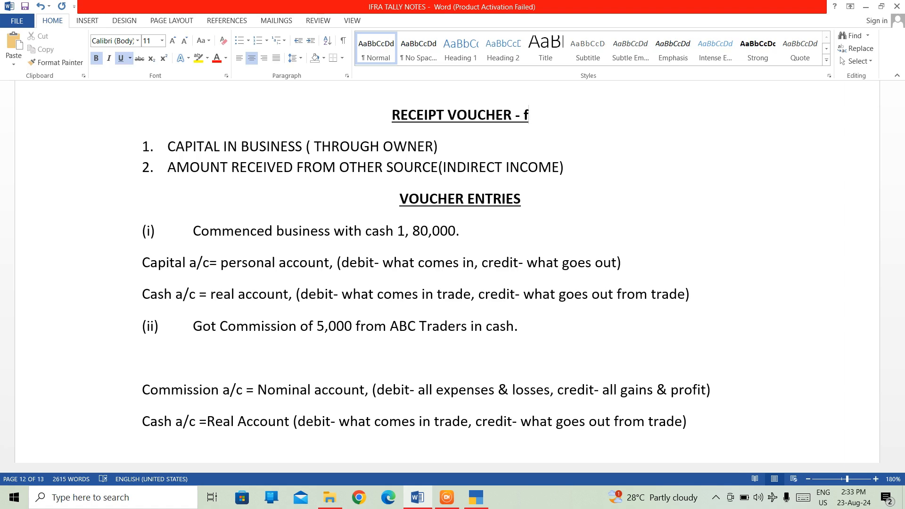
{"action": "type", "text": "6"}
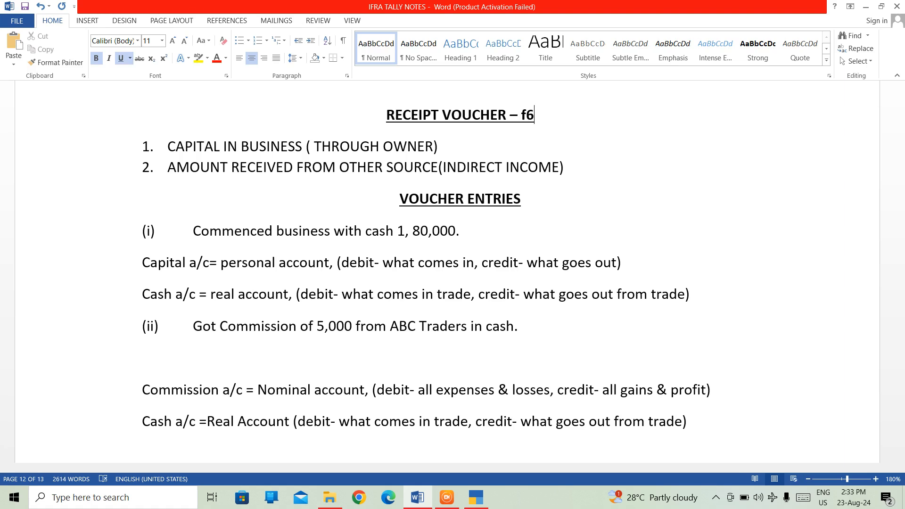
{"action": "key", "text": "BackSpace"}
{"action": "key", "text": "BackSpace"}
{"action": "type", "text": "F6"}
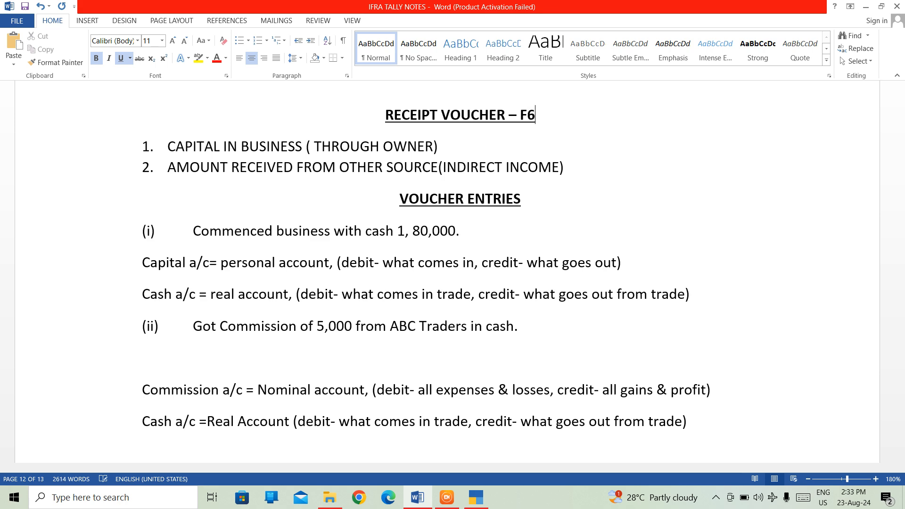
{"action": "key", "text": "ctrl+s"}
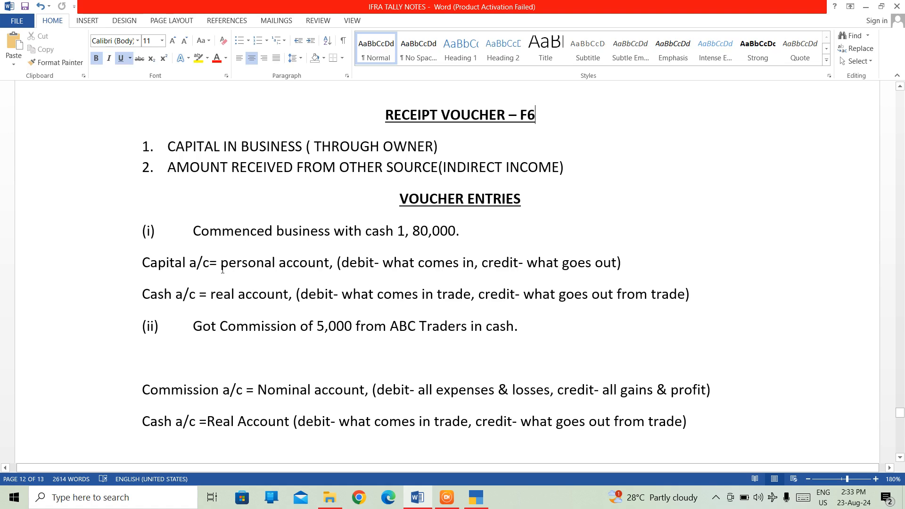
- Make entry (i), "Commenced business with cash 1, 80,000.", bold under VOUCHER ENTRIES
{"action": "left_click", "coordinate": [193, 231]}
{"action": "key", "text": "shift+Right"}
{"action": "key", "text": "shift+Right"}
{"action": "key", "text": "shift+Right"}
{"action": "key", "text": "shift+Right"}
{"action": "key", "text": "shift+Right"}
{"action": "key", "text": "shift+Right"}
{"action": "key", "text": "shift+Right"}
{"action": "key", "text": "shift+Right"}
{"action": "key", "text": "shift+Right"}
{"action": "key", "text": "shift+Right"}
{"action": "key", "text": "shift+Right"}
{"action": "key", "text": "shift+Right"}
{"action": "key", "text": "shift+Right"}
{"action": "key", "text": "shift+Right"}
{"action": "key", "text": "shift+Right"}
{"action": "key", "text": "shift+Right"}
{"action": "key", "text": "shift+Right"}
{"action": "key", "text": "shift+Right"}
{"action": "key", "text": "shift+Right"}
{"action": "key", "text": "shift+Right"}
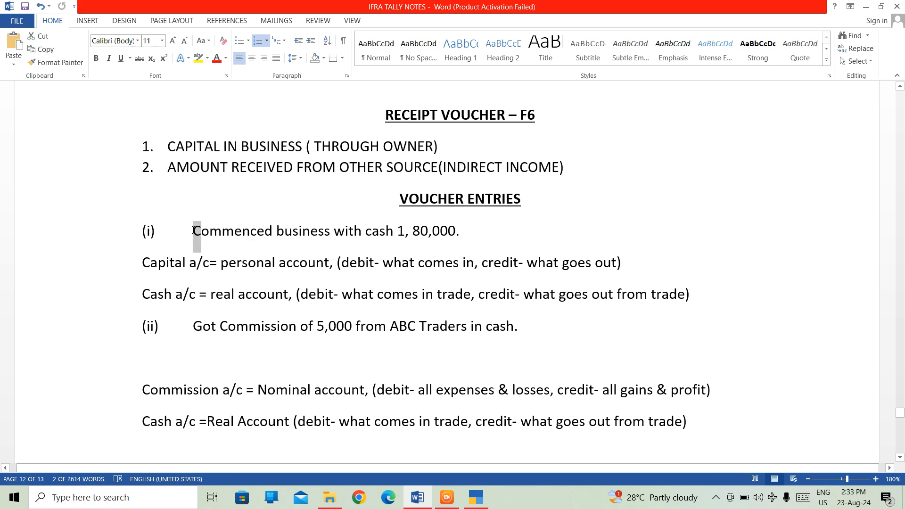
{"action": "key", "text": "shift+Right"}
{"action": "key", "text": "shift+Right"}
{"action": "key", "text": "shift+Right"}
{"action": "key", "text": "shift+Right"}
{"action": "key", "text": "shift+Right"}
{"action": "key", "text": "shift+Right"}
{"action": "key", "text": "shift+Right"}
{"action": "key", "text": "shift+Right"}
{"action": "key", "text": "shift+Right"}
{"action": "key", "text": "shift+Right"}
{"action": "key", "text": "shift+Right"}
{"action": "key", "text": "shift+Right"}
{"action": "key", "text": "shift+Right"}
{"action": "key", "text": "shift+Right"}
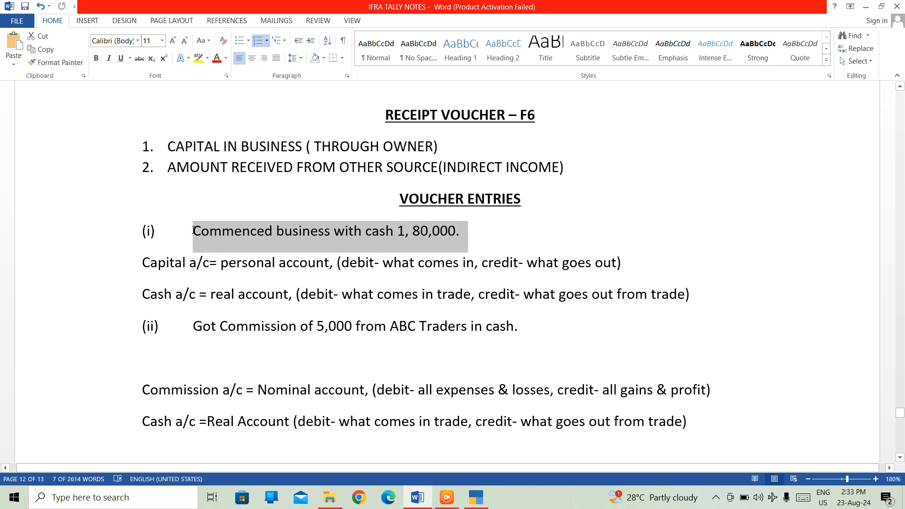
{"action": "key", "text": "ctrl+b"}
- Remove the empty line between entry (ii) and the Commission a/c explanation
{"action": "key", "text": "Down"}
{"action": "key", "text": "Down"}
{"action": "key", "text": "Down"}
{"action": "key", "text": "Down"}
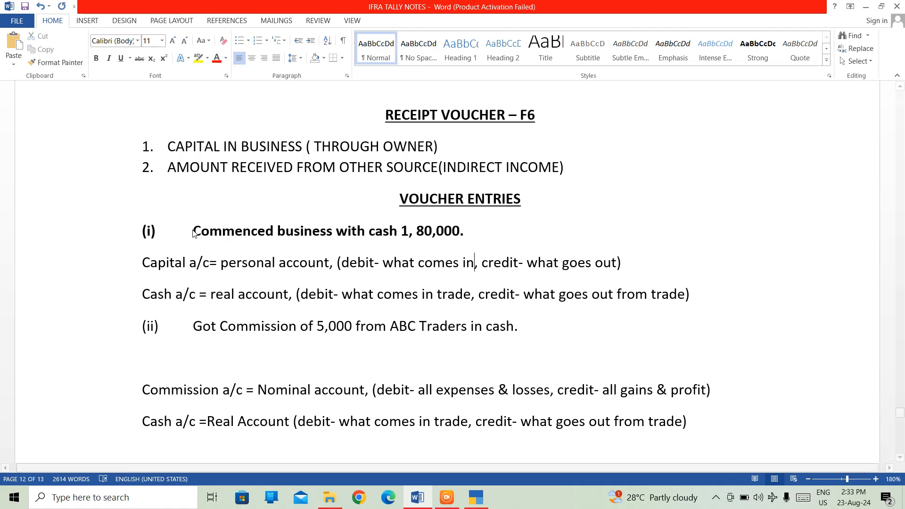
{"action": "key", "text": "Down"}
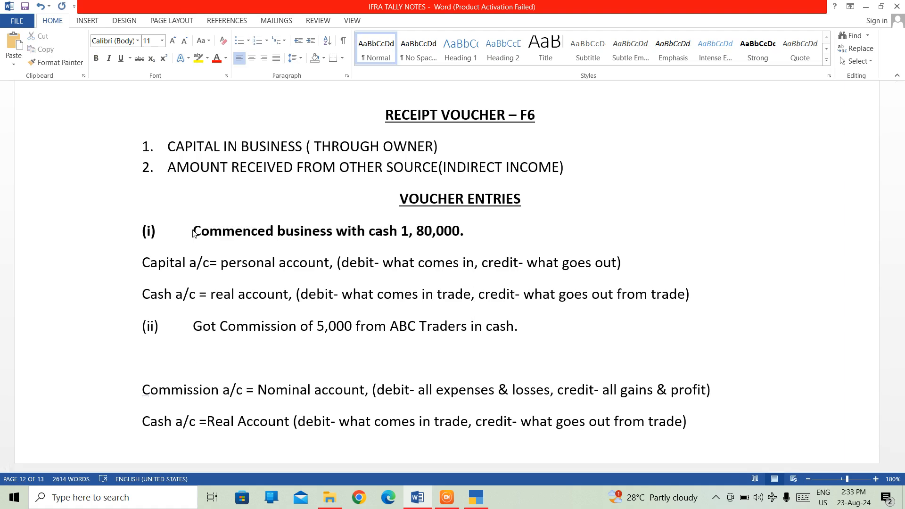
{"action": "key", "text": "BackSpace"}
{"action": "key", "text": "BackSpace"}
- Make entry (ii), "Got Commission of 5,000 from ABC Traders in cash.", bold and clear the selection
{"action": "key", "text": "Up"}
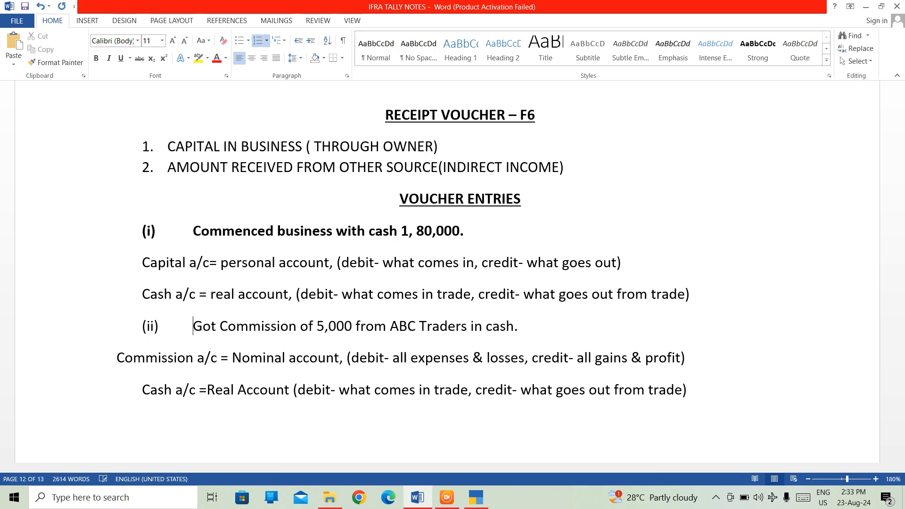
{"action": "key", "text": "Right"}
{"action": "key", "text": "shift+Right"}
{"action": "key", "text": "shift+Right"}
{"action": "key", "text": "shift+Right"}
{"action": "key", "text": "shift+Right"}
{"action": "key", "text": "shift+Right"}
{"action": "key", "text": "shift+Right"}
{"action": "key", "text": "shift+Right"}
{"action": "key", "text": "shift+Right"}
{"action": "key", "text": "shift+Right"}
{"action": "key", "text": "shift+Right"}
{"action": "key", "text": "shift+Right"}
{"action": "key", "text": "shift+Right"}
{"action": "key", "text": "shift+Right"}
{"action": "key", "text": "shift+Right"}
{"action": "key", "text": "shift+Right"}
{"action": "key", "text": "shift+Right"}
{"action": "key", "text": "shift+Right"}
{"action": "key", "text": "shift+Right"}
{"action": "key", "text": "shift+Right"}
{"action": "key", "text": "shift+Right"}
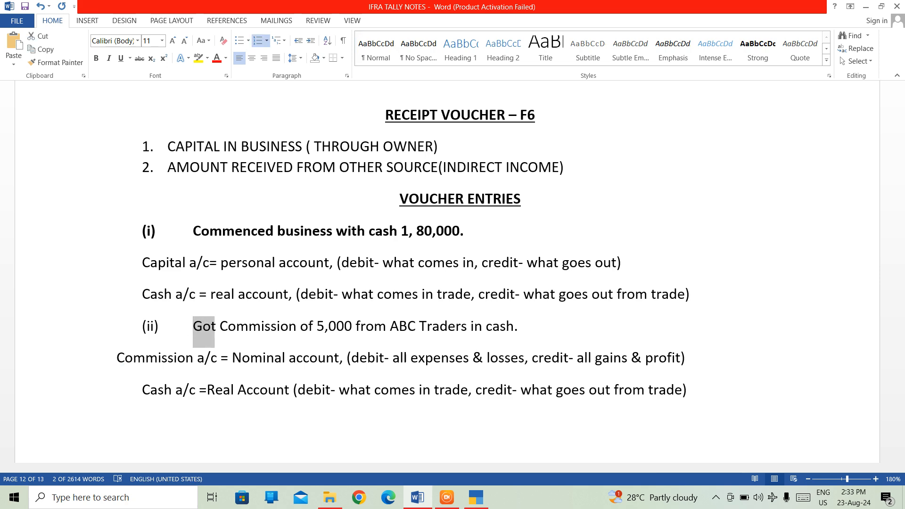
{"action": "key", "text": "shift+Right"}
{"action": "key", "text": "shift+Right"}
{"action": "key", "text": "shift+Right"}
{"action": "key", "text": "shift+Right"}
{"action": "key", "text": "shift+Right"}
{"action": "key", "text": "shift+Right"}
{"action": "key", "text": "shift+Right"}
{"action": "key", "text": "shift+Right"}
{"action": "key", "text": "shift+Right"}
{"action": "key", "text": "shift+Right"}
{"action": "key", "text": "shift+Right"}
{"action": "key", "text": "shift+Right"}
{"action": "key", "text": "shift+Right"}
{"action": "key", "text": "shift+Right"}
{"action": "key", "text": "shift+Right"}
{"action": "key", "text": "shift+Right"}
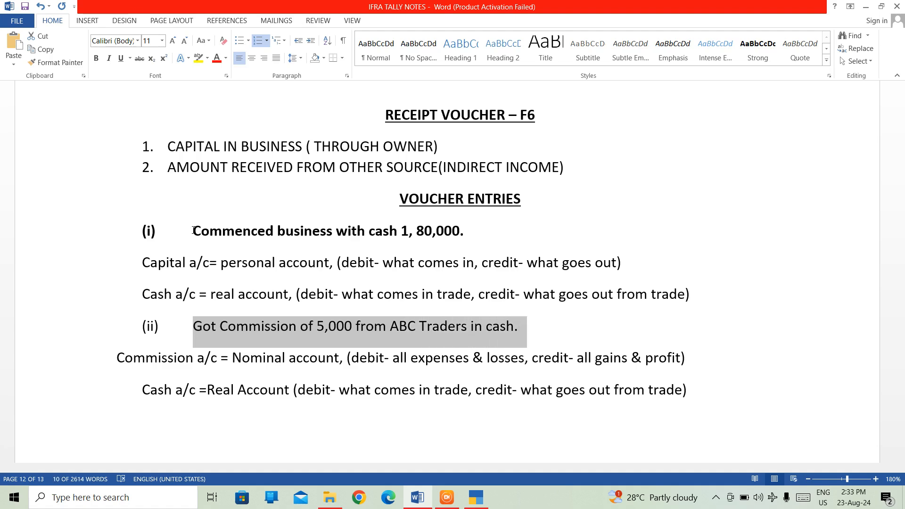
{"action": "key", "text": "ctrl+b"}
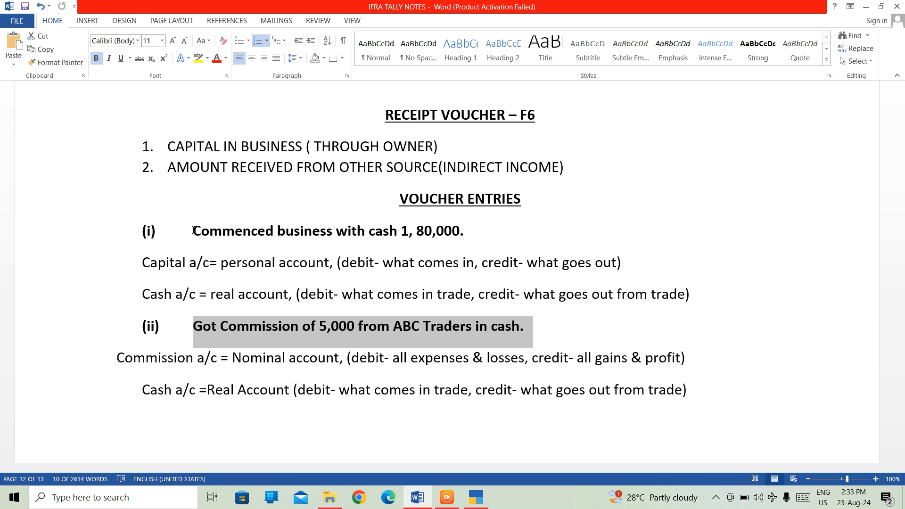
{"action": "left_click", "coordinate": [370, 210]}
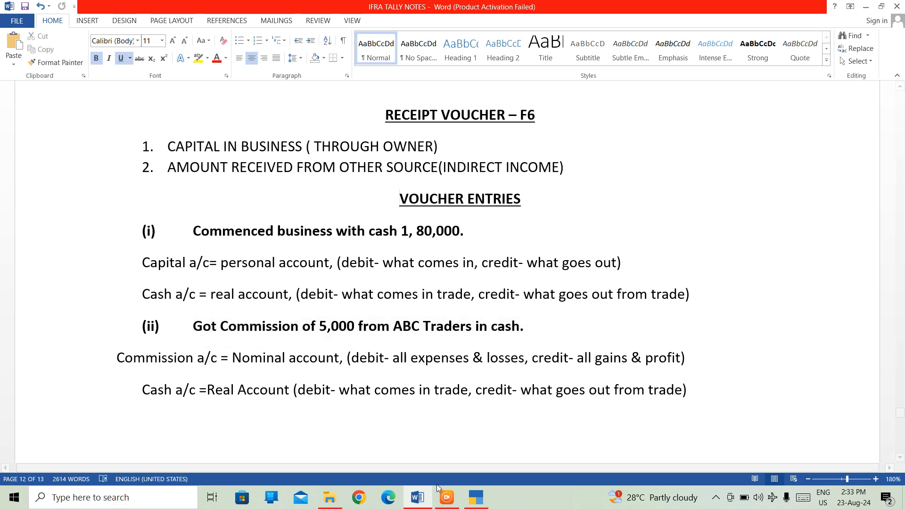
- Switch to TallyPrime, open the Receipt Register from the account books and display April's list of receipt vouchers
{"action": "left_click", "coordinate": [479, 490]}
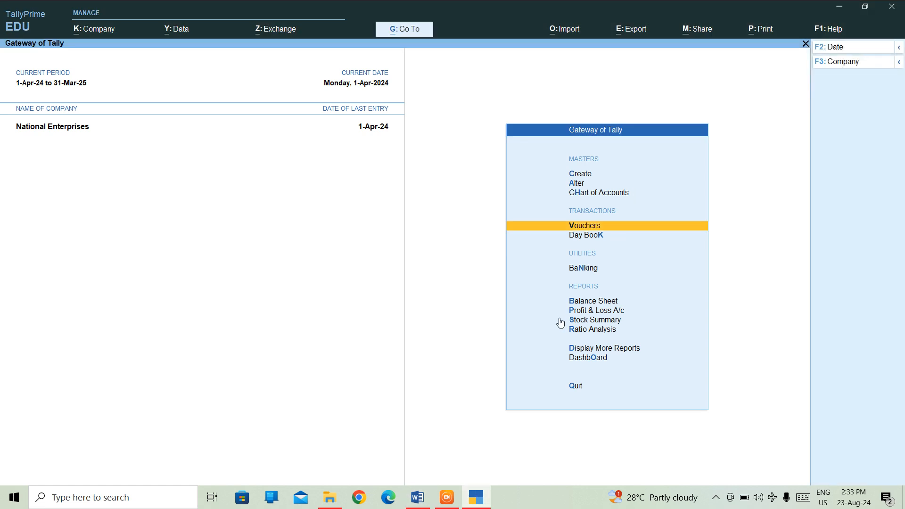
{"action": "left_click", "coordinate": [593, 349]}
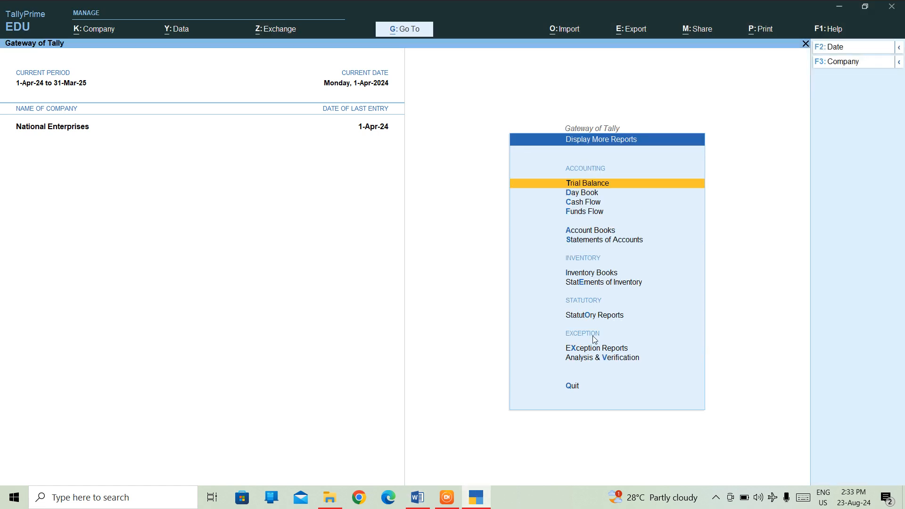
{"action": "left_click", "coordinate": [589, 231]}
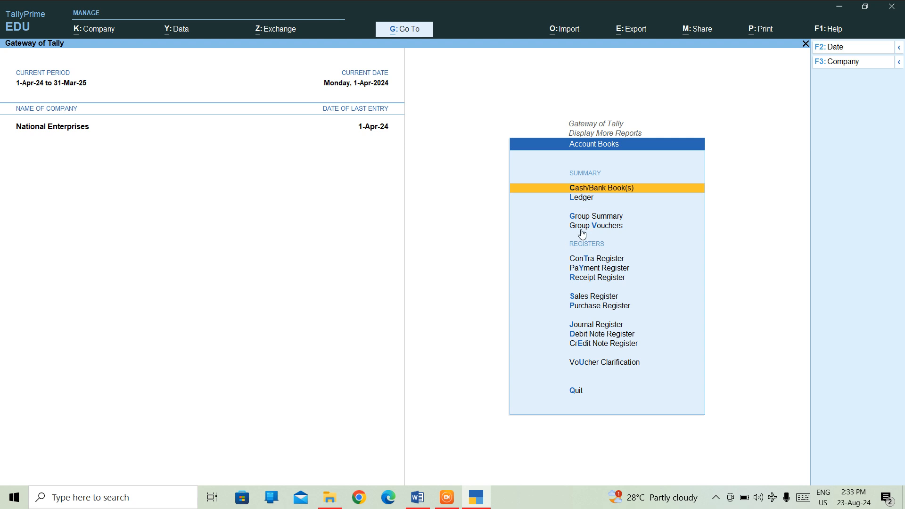
{"action": "left_click", "coordinate": [583, 230]}
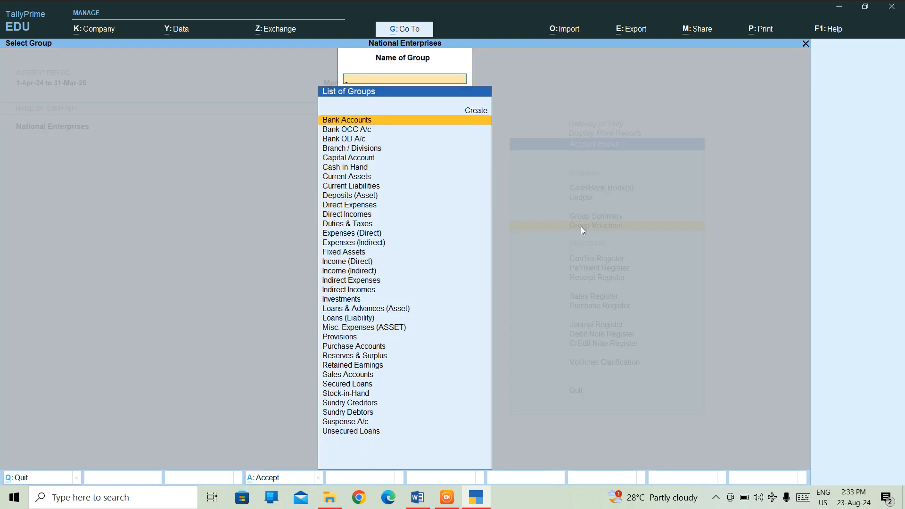
{"action": "key", "text": "Escape"}
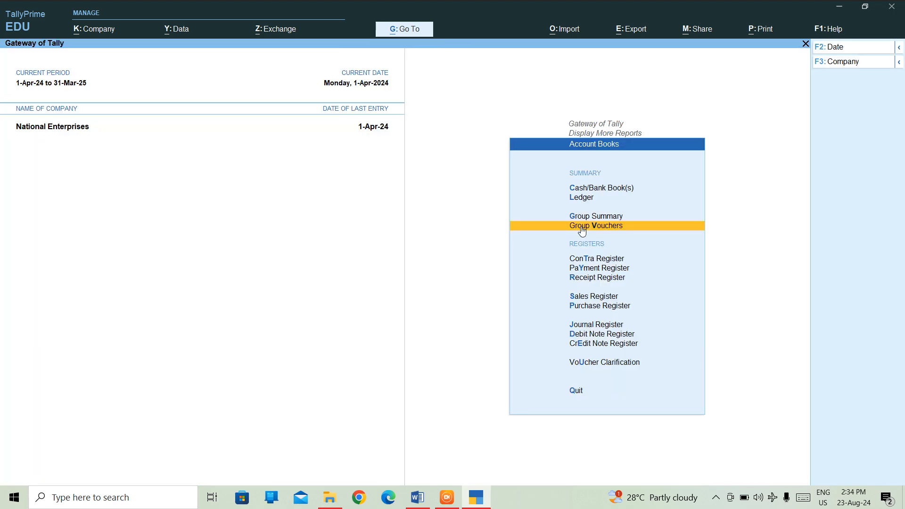
{"action": "key", "text": "Down"}
{"action": "key", "text": "Down"}
{"action": "key", "text": "Down"}
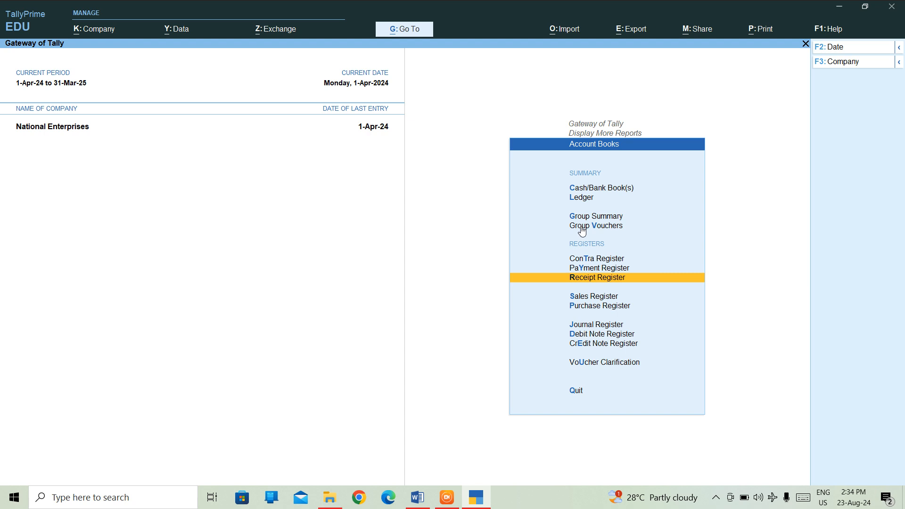
{"action": "key", "text": "Return"}
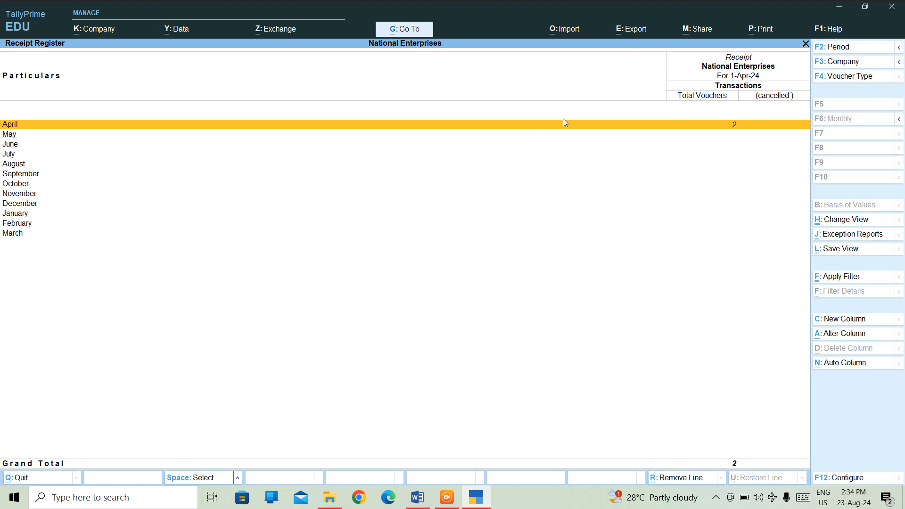
{"action": "left_click", "coordinate": [719, 128]}
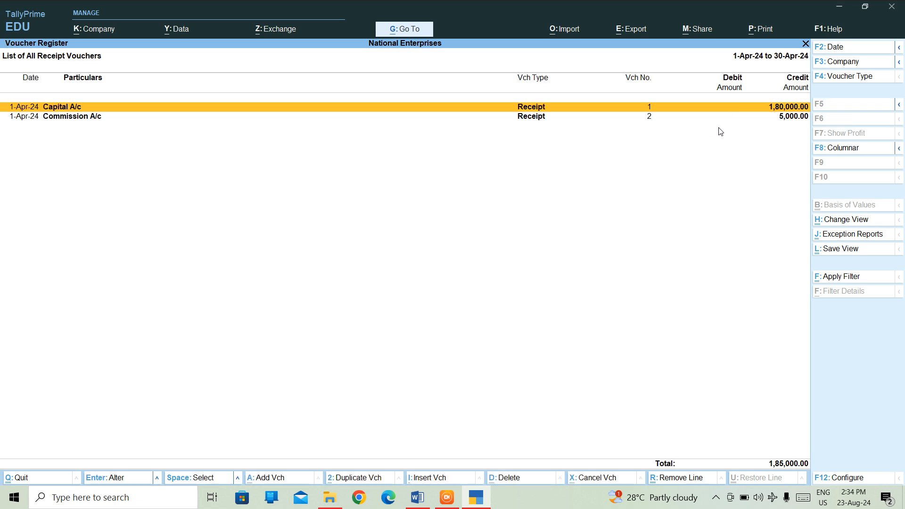